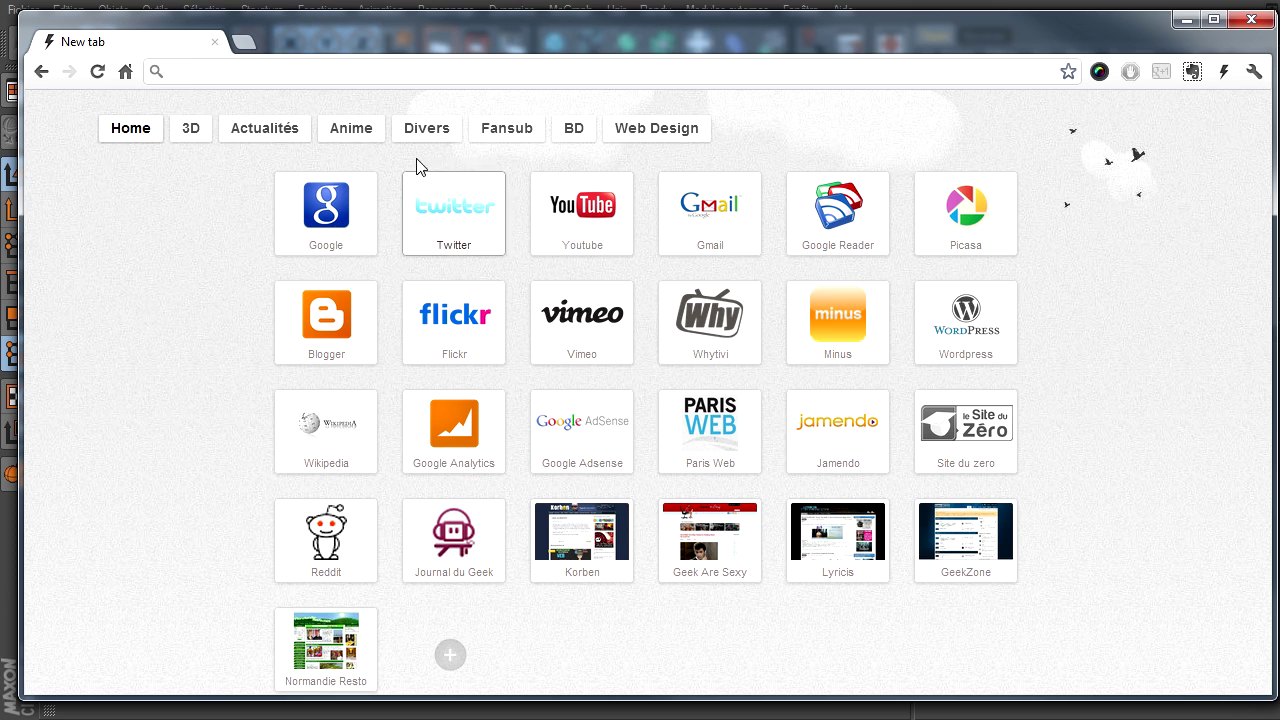
- Open the Archive3D model site from the 3D speed-dial favourites and close the empty tab
click(182, 129)
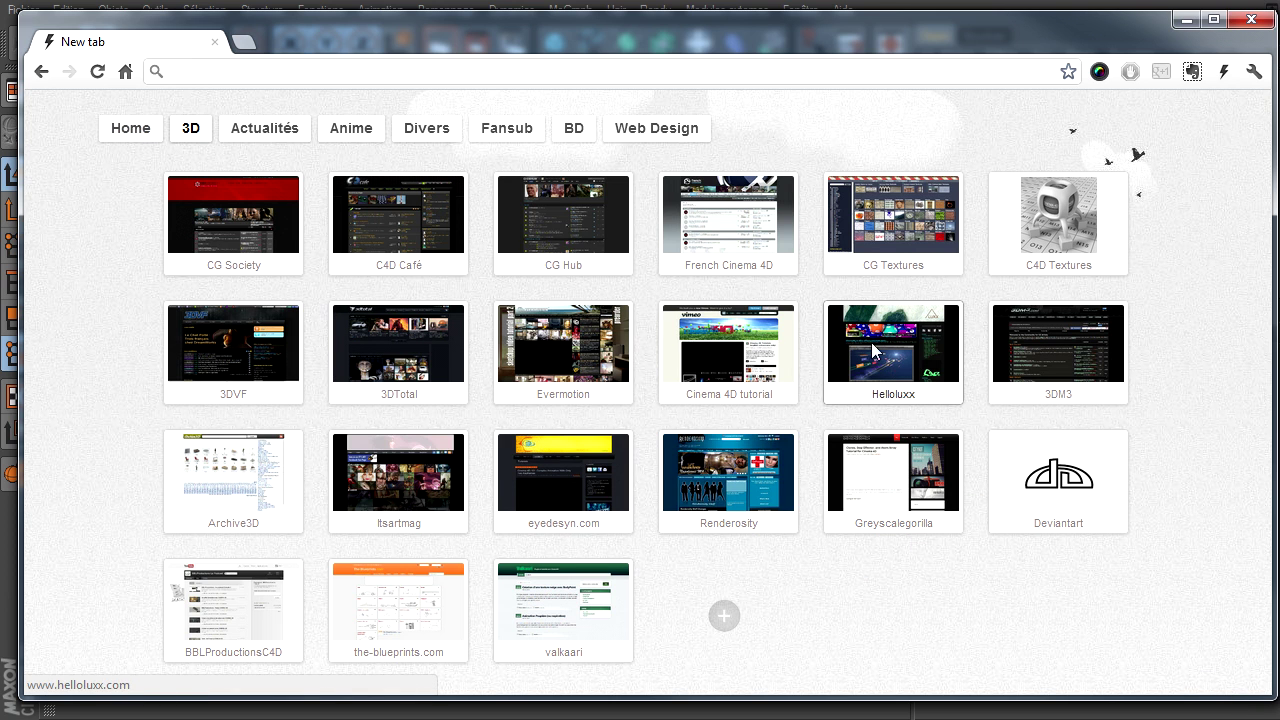
click(222, 485)
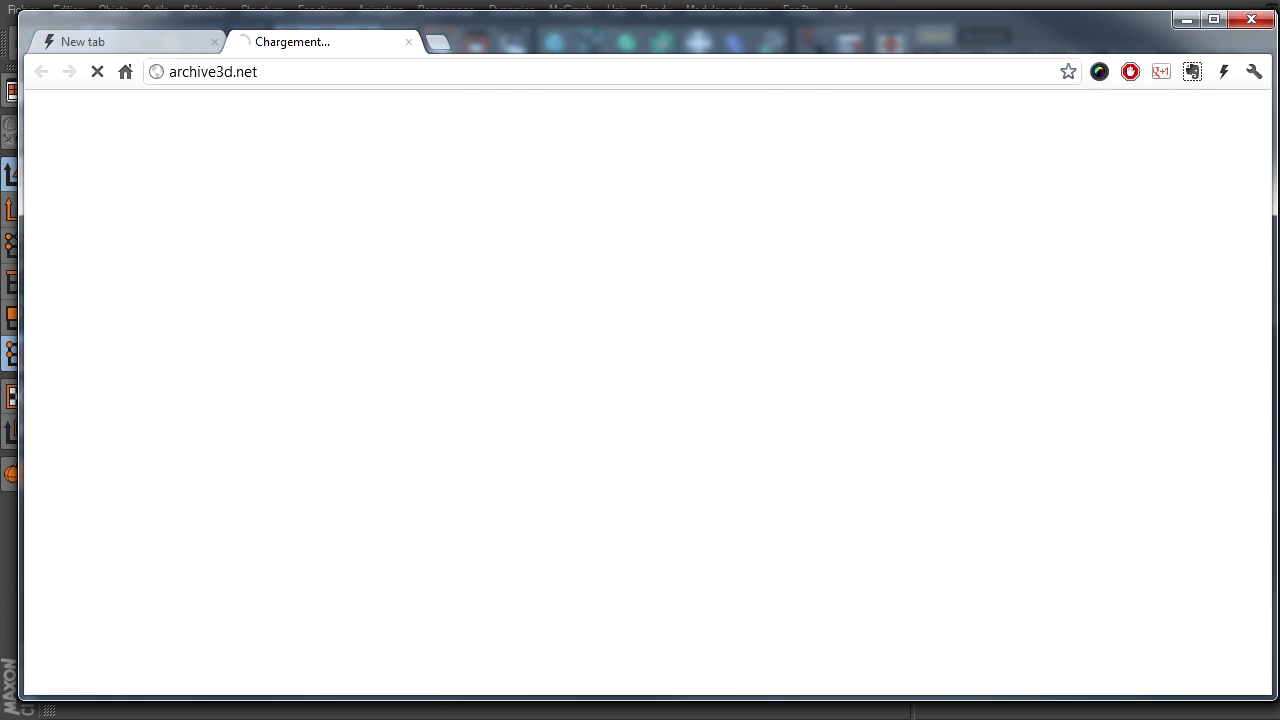
click(214, 41)
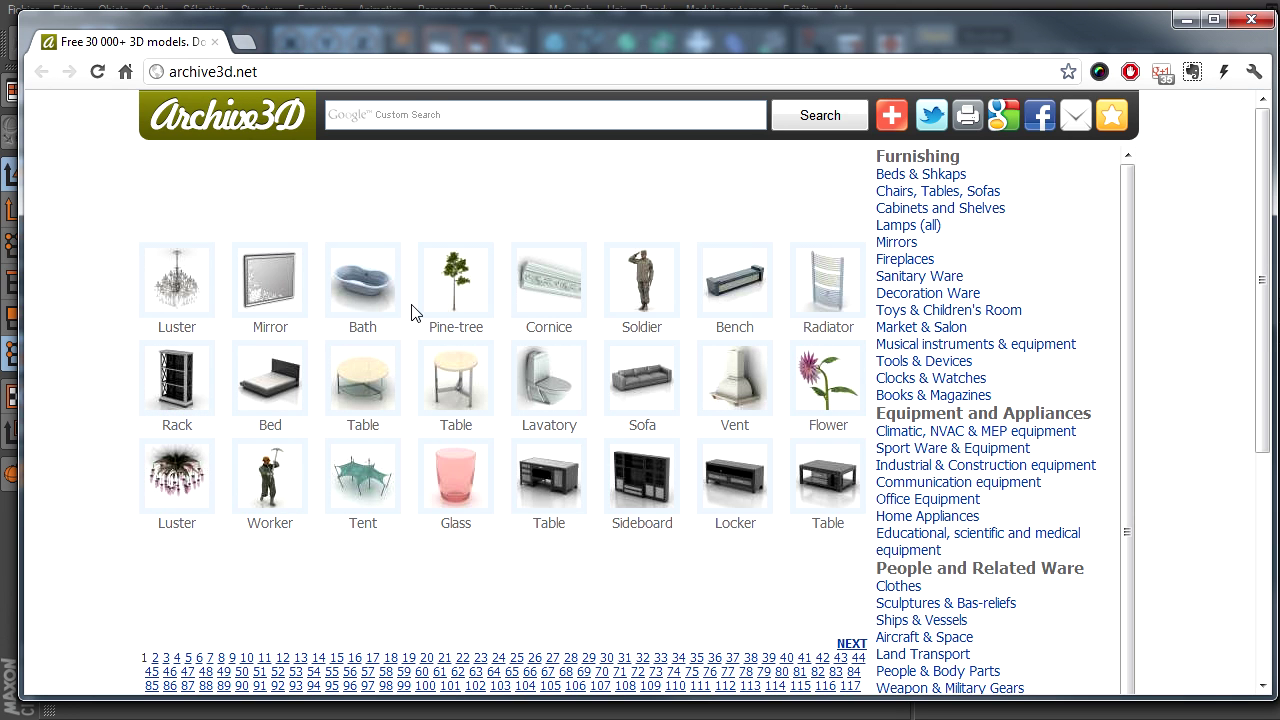
scroll(700, 440, down, 2)
scroll(720, 440, up, 2)
scroll(997, 337, down, 1)
- In Weapon & Military Gears, preview the Anti-aircraft and Tank models, then go to page 2
click(972, 578)
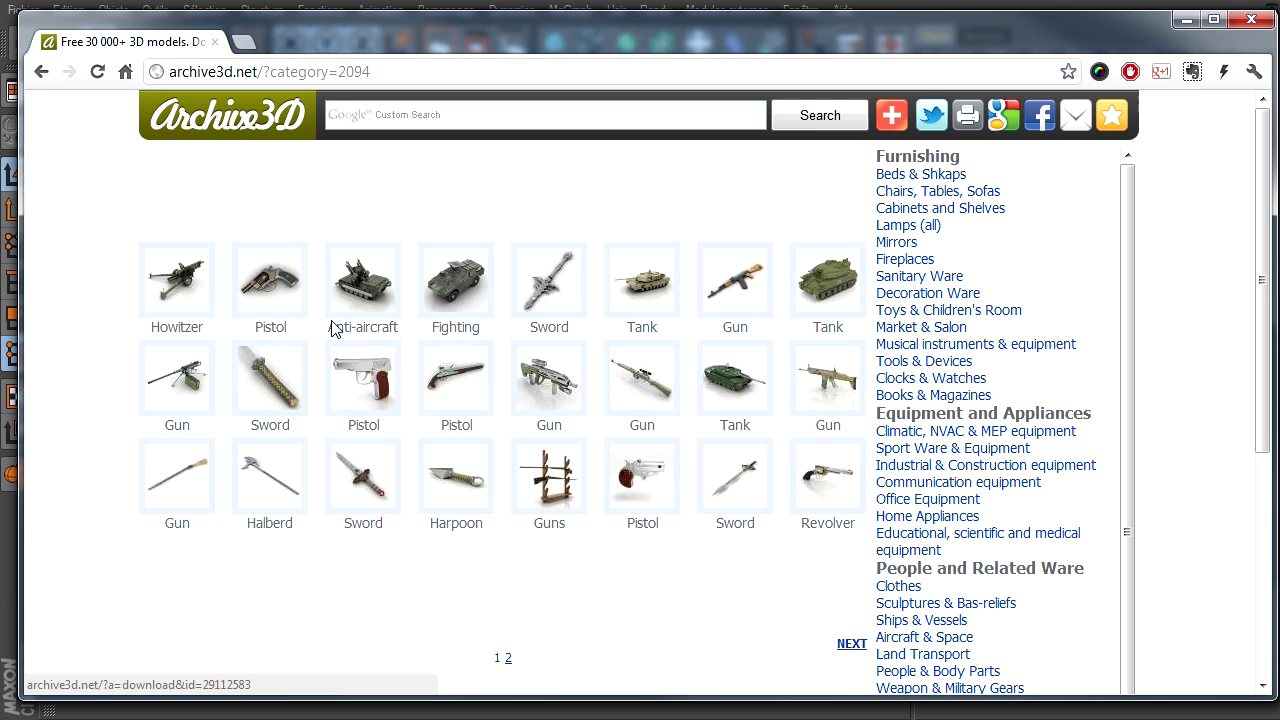
click(362, 280)
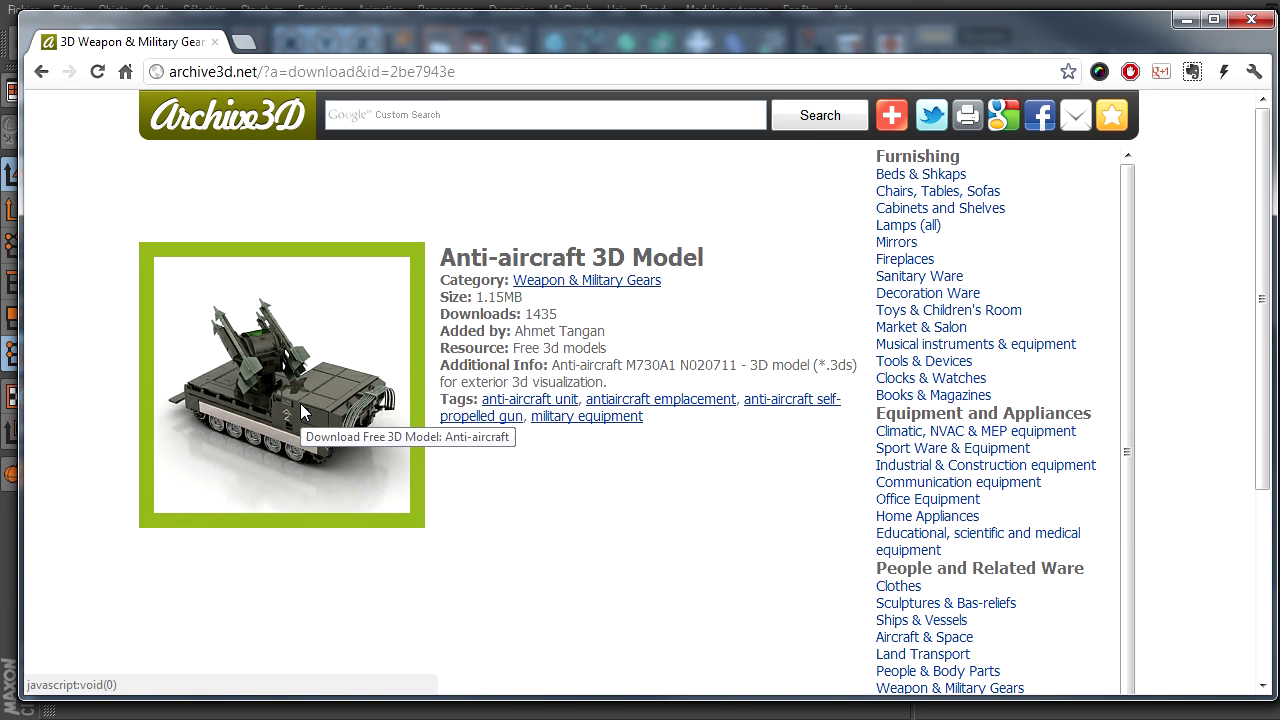
click(41, 71)
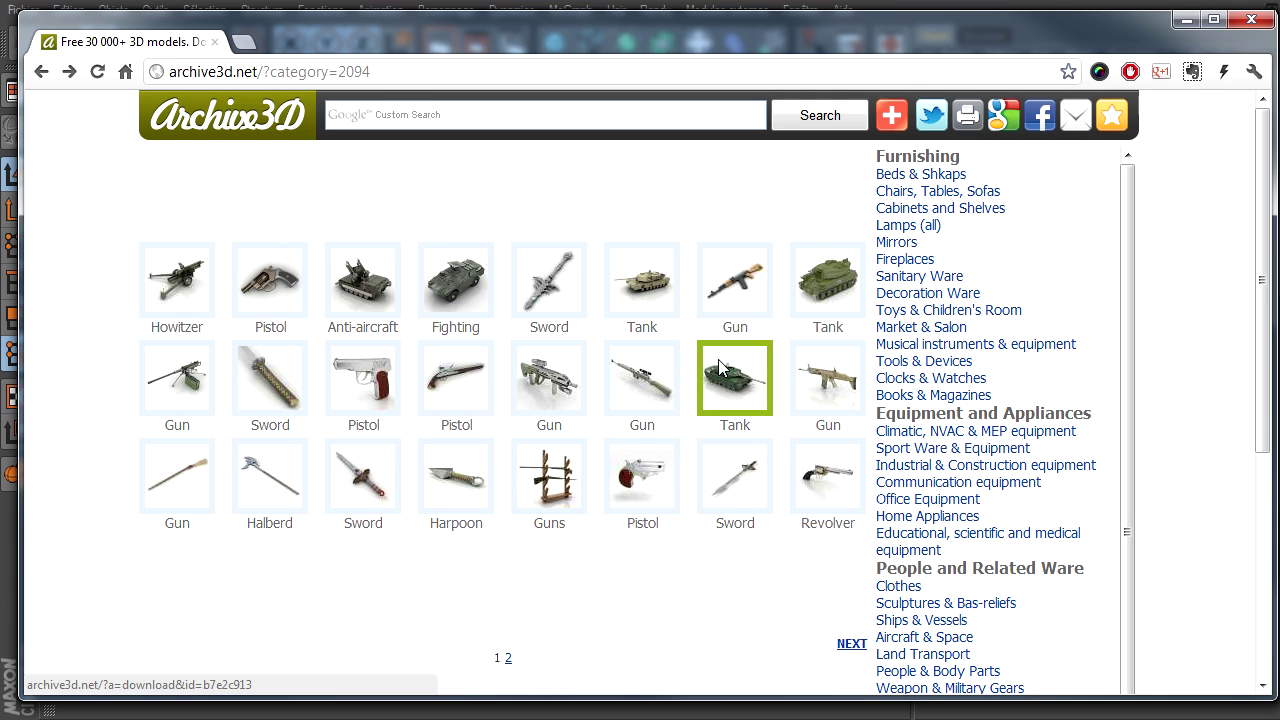
click(740, 390)
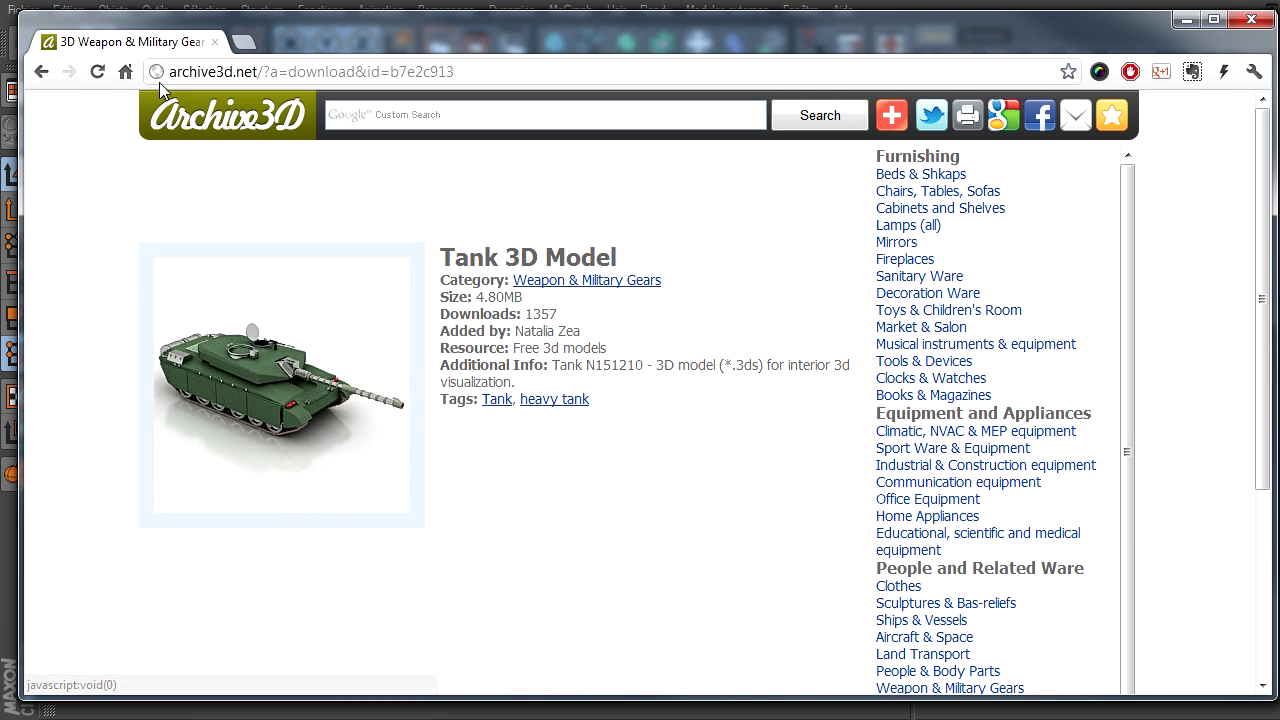
click(41, 71)
click(509, 660)
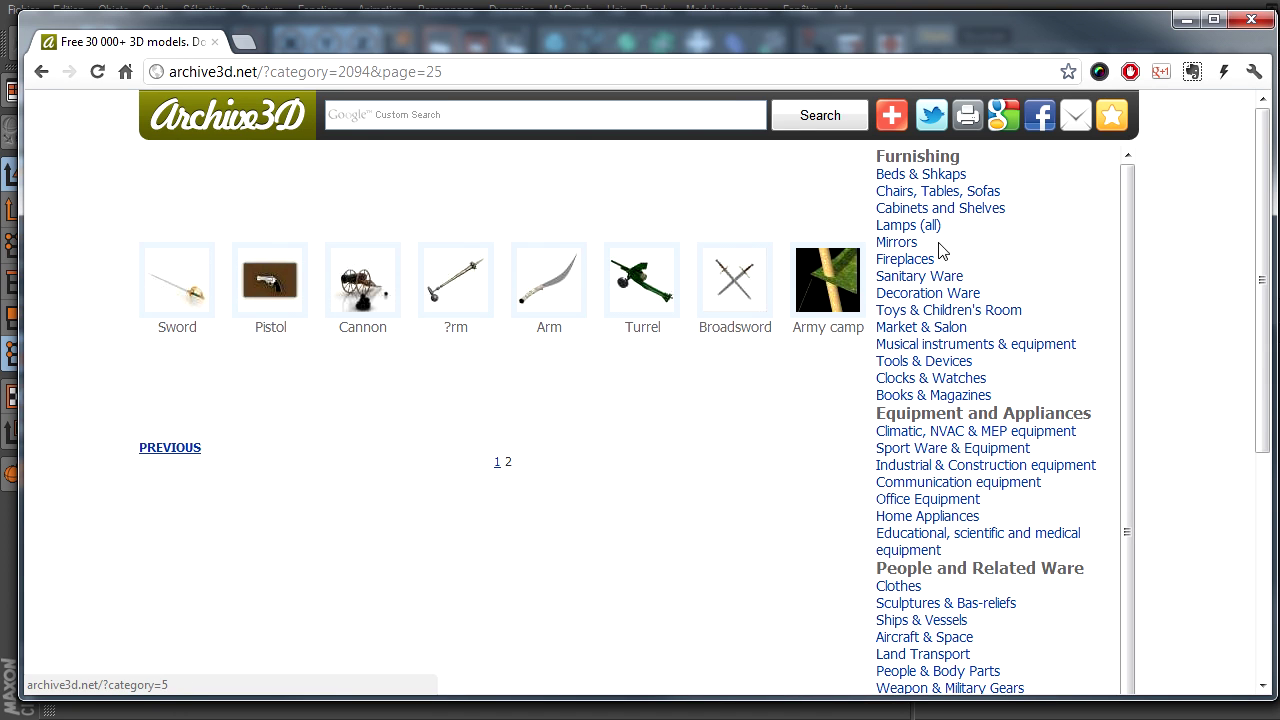
- Browse the Cabinets, Chairs, Beds, Lamps and Animals categories in Archive3D
click(937, 201)
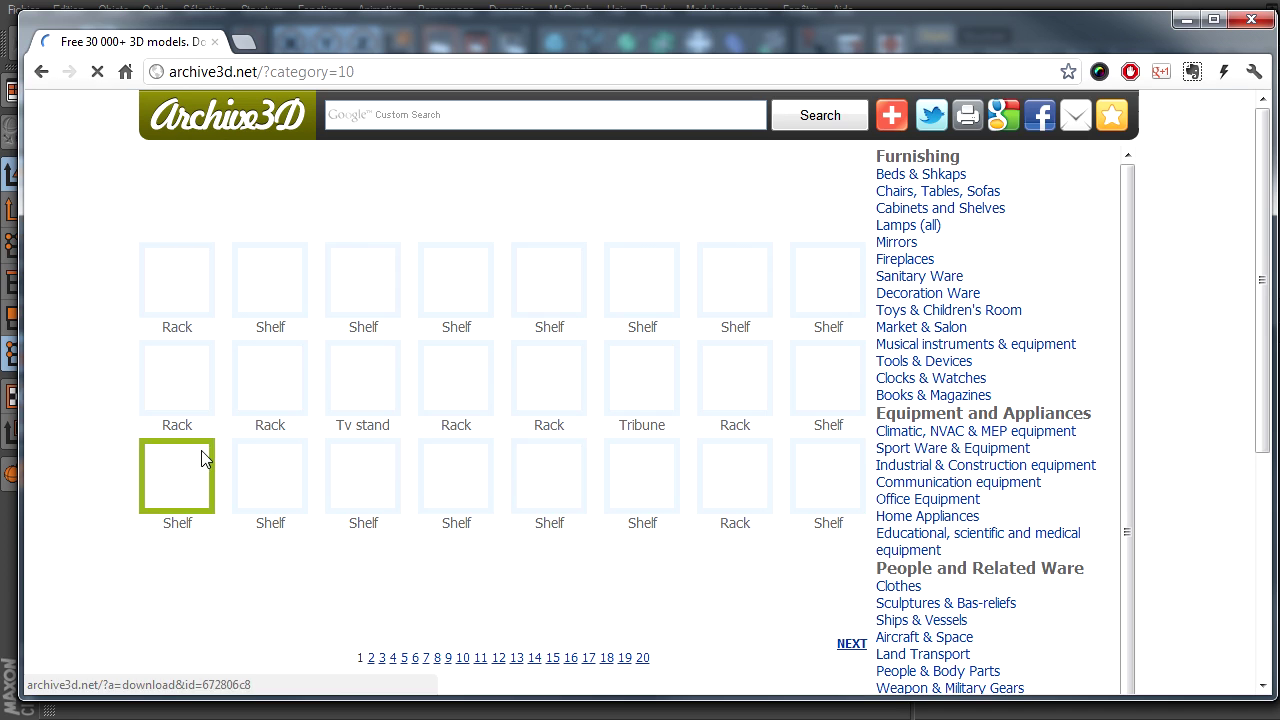
click(978, 193)
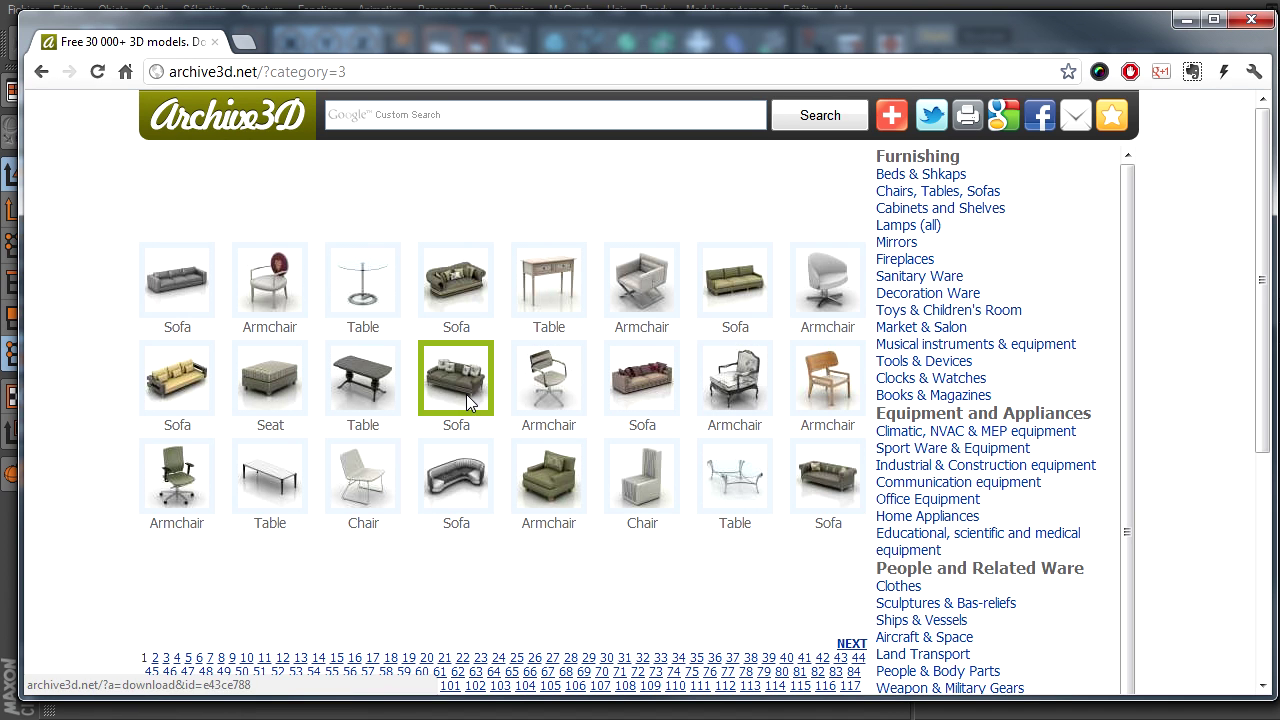
click(901, 176)
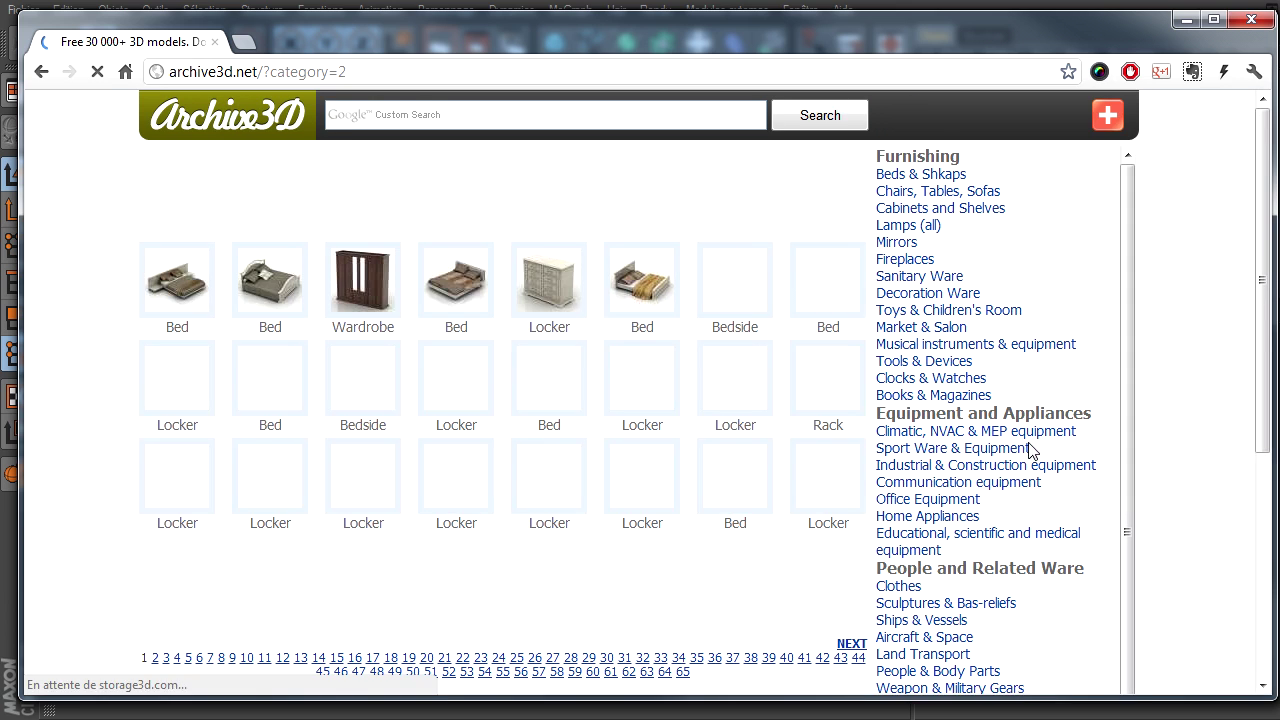
click(927, 232)
scroll(925, 250, down, 3)
scroll(960, 375, down, 3)
scroll(930, 505, down, 3)
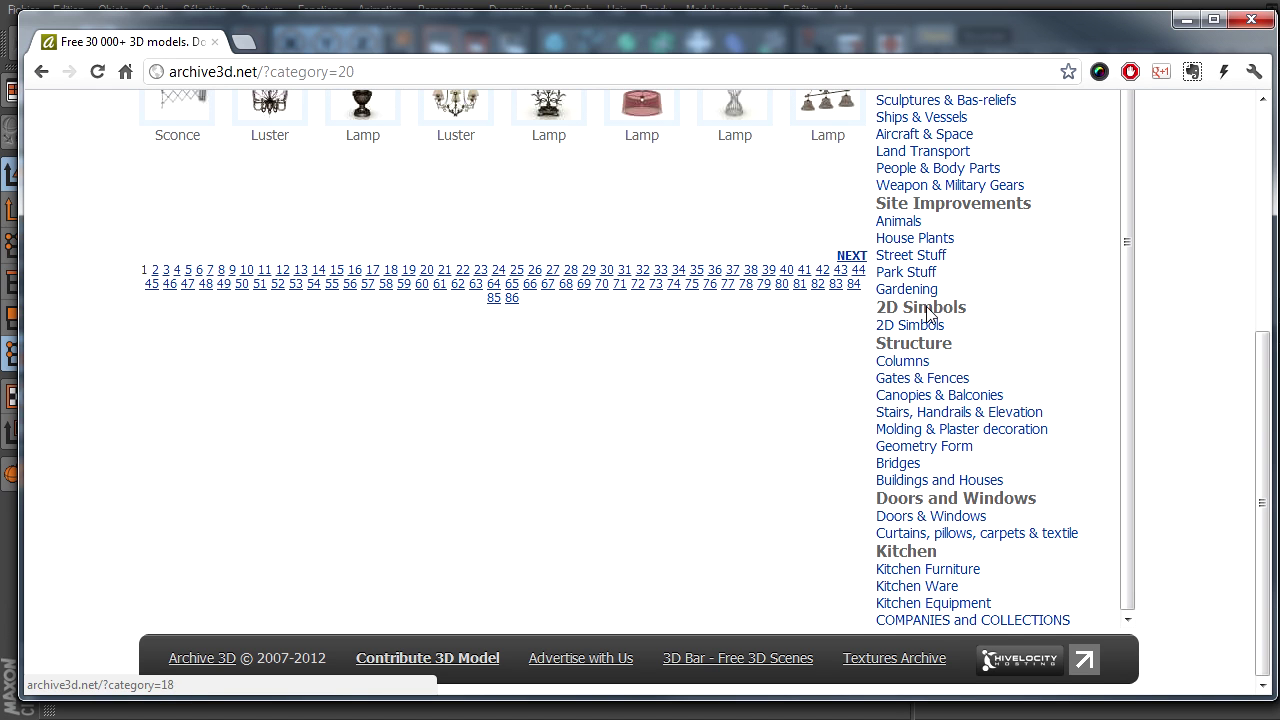
click(900, 221)
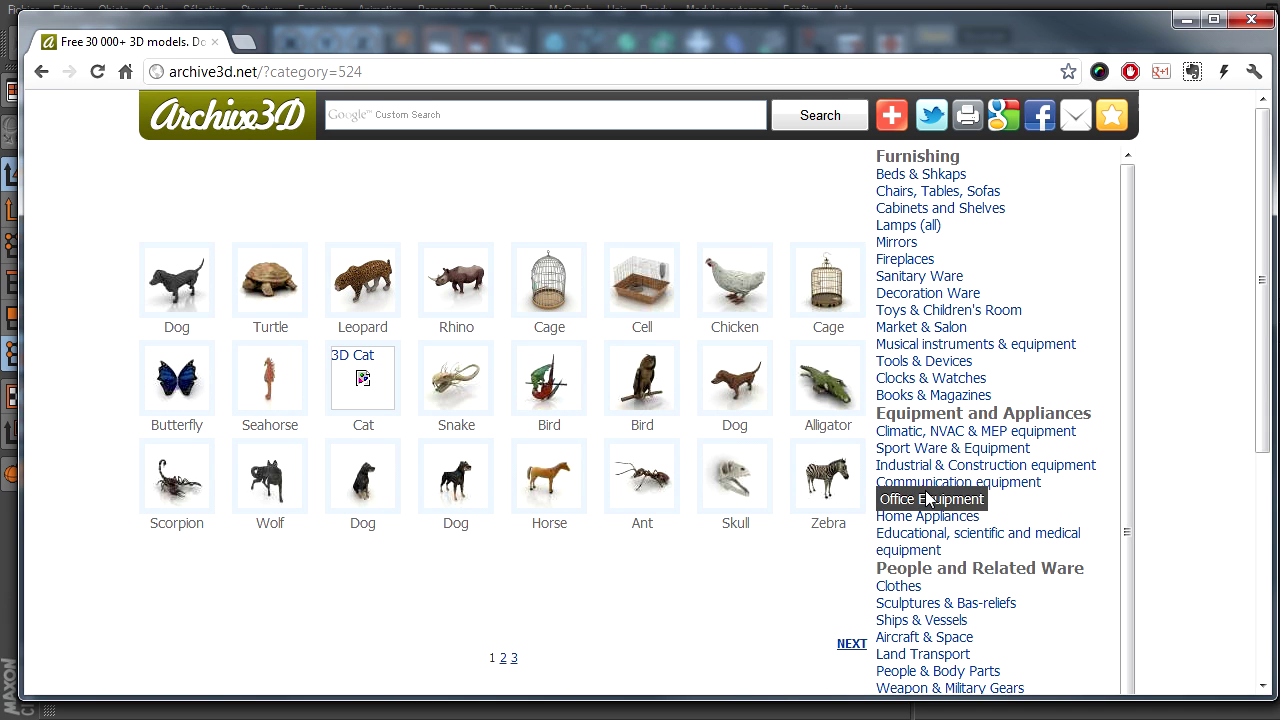
scroll(952, 400, down, 1)
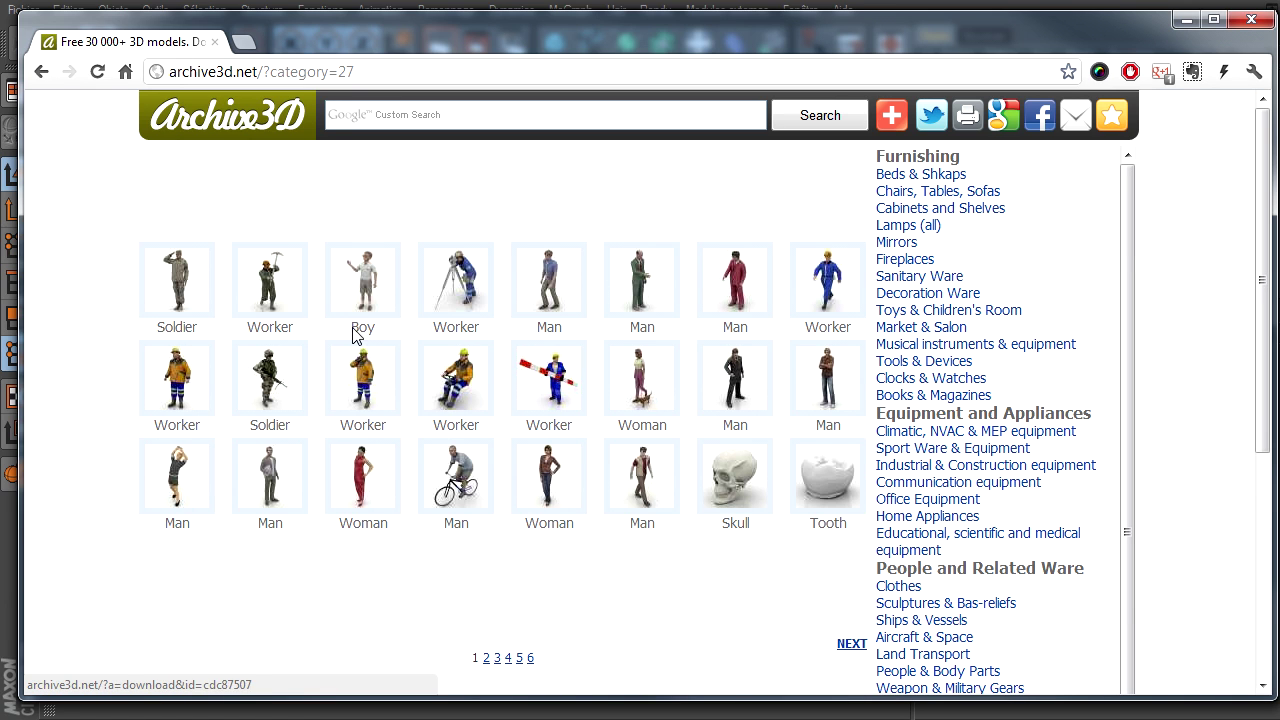
- Preview the Boy model, then return to the People & Body Parts grid
click(335, 305)
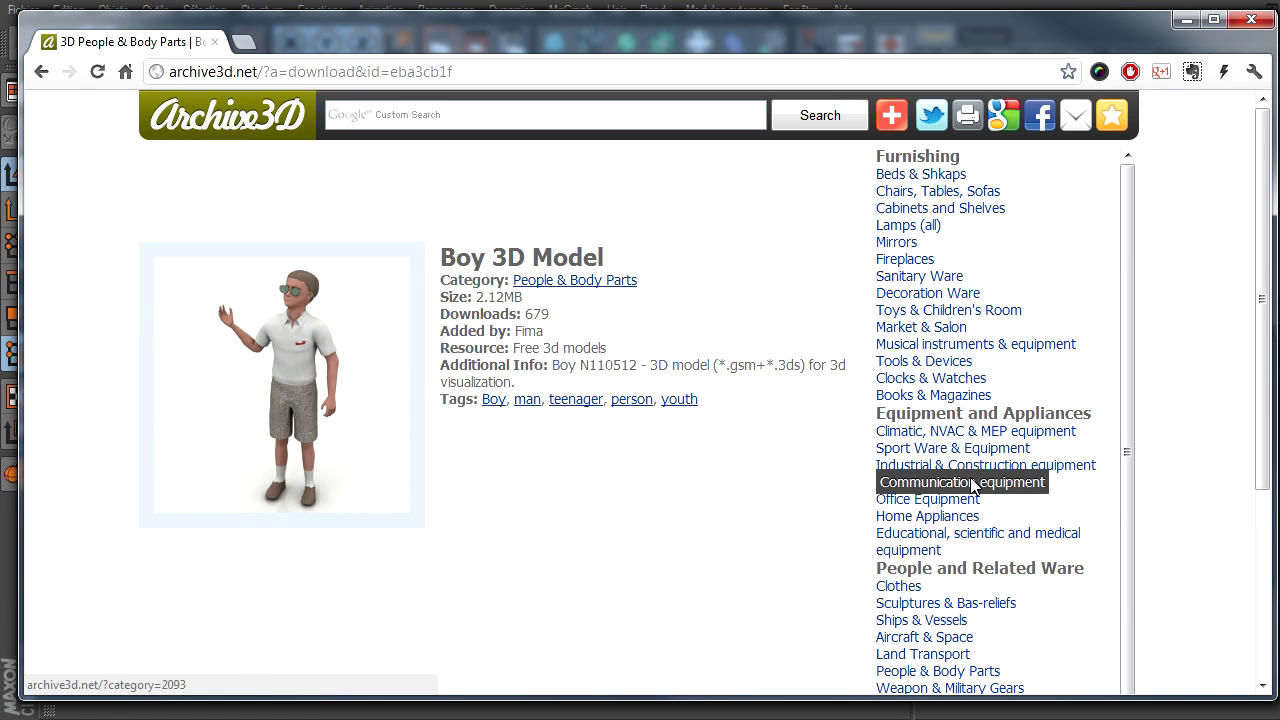
click(41, 72)
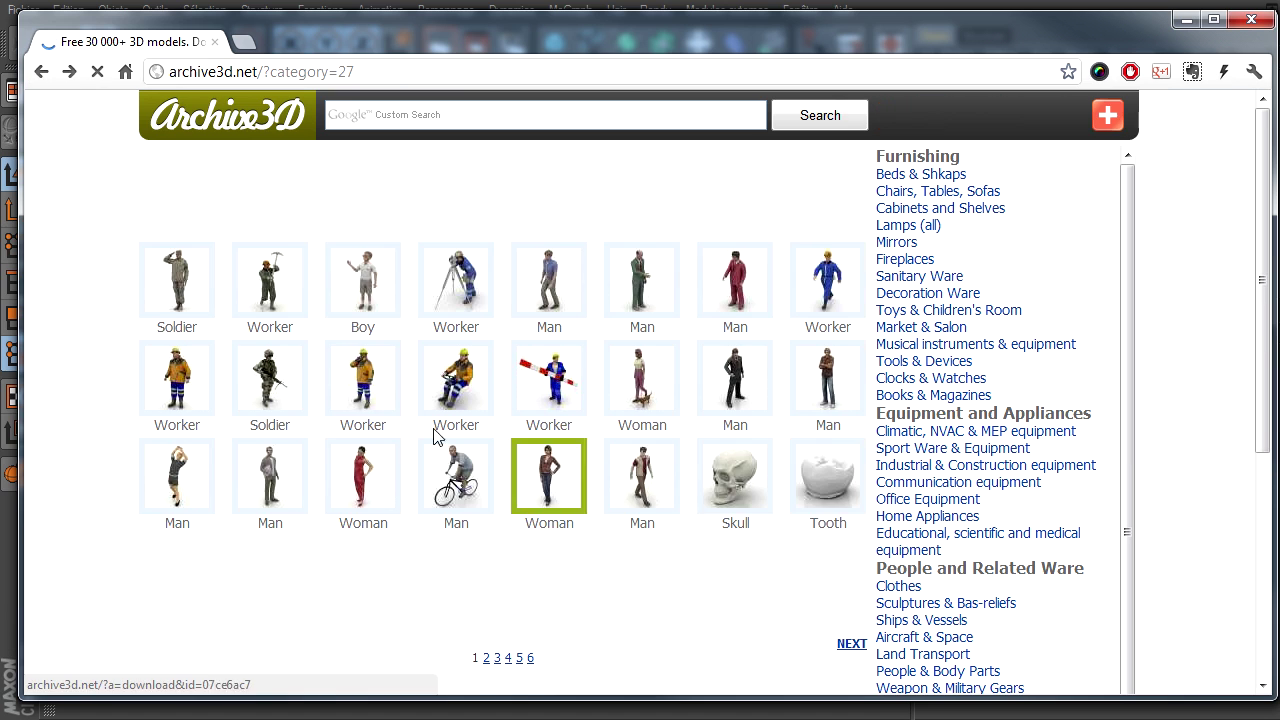
scroll(951, 605, down, 1)
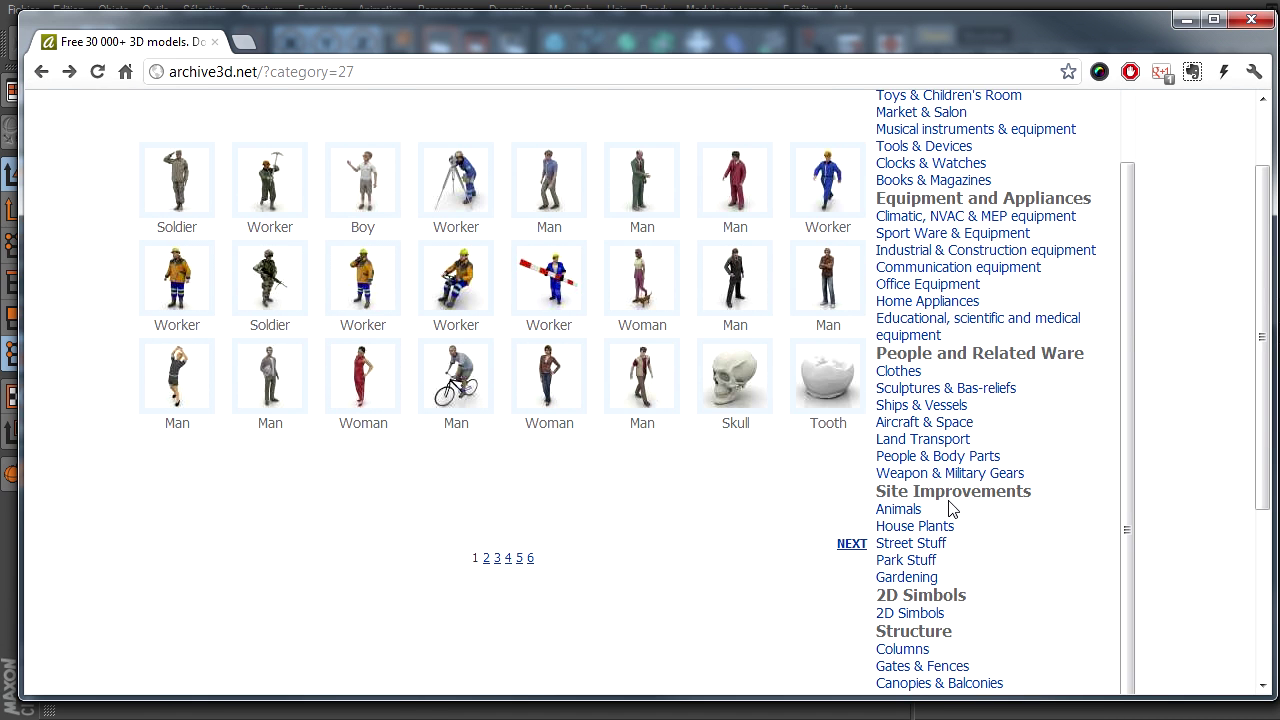
scroll(669, 535, down, 2)
scroll(832, 529, down, 1)
scroll(846, 551, up, 3)
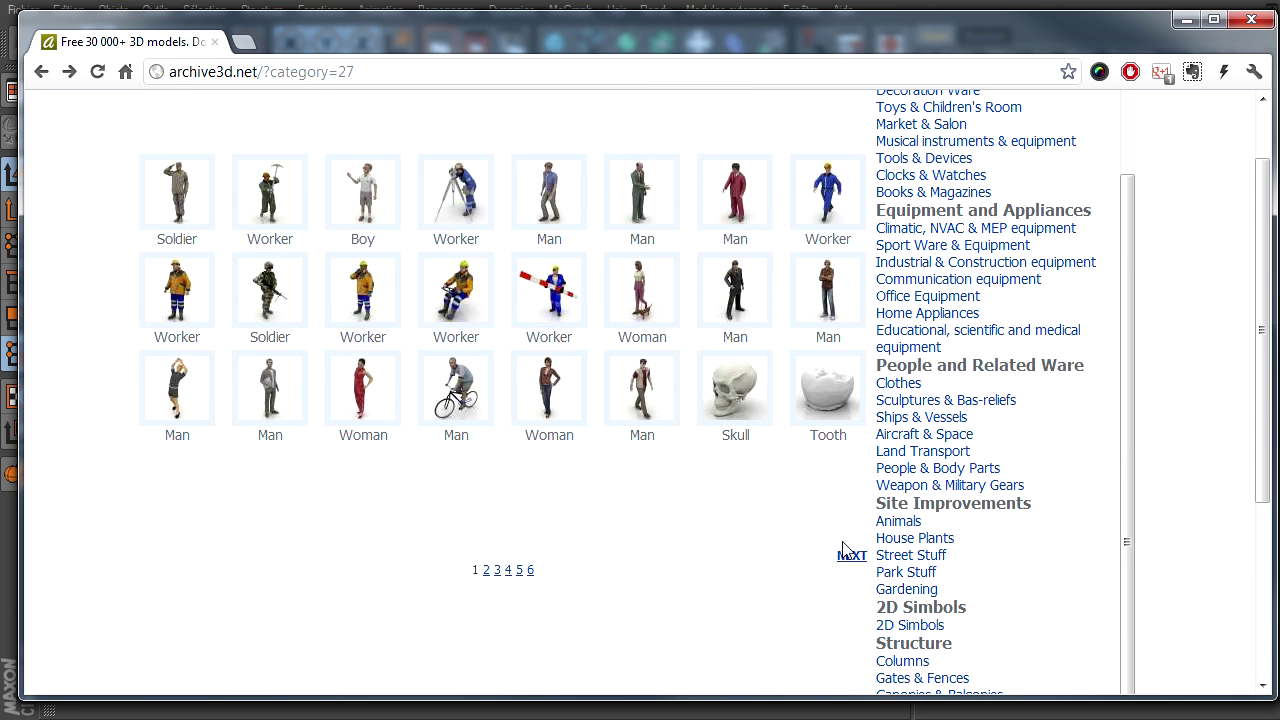
scroll(846, 551, up, 1)
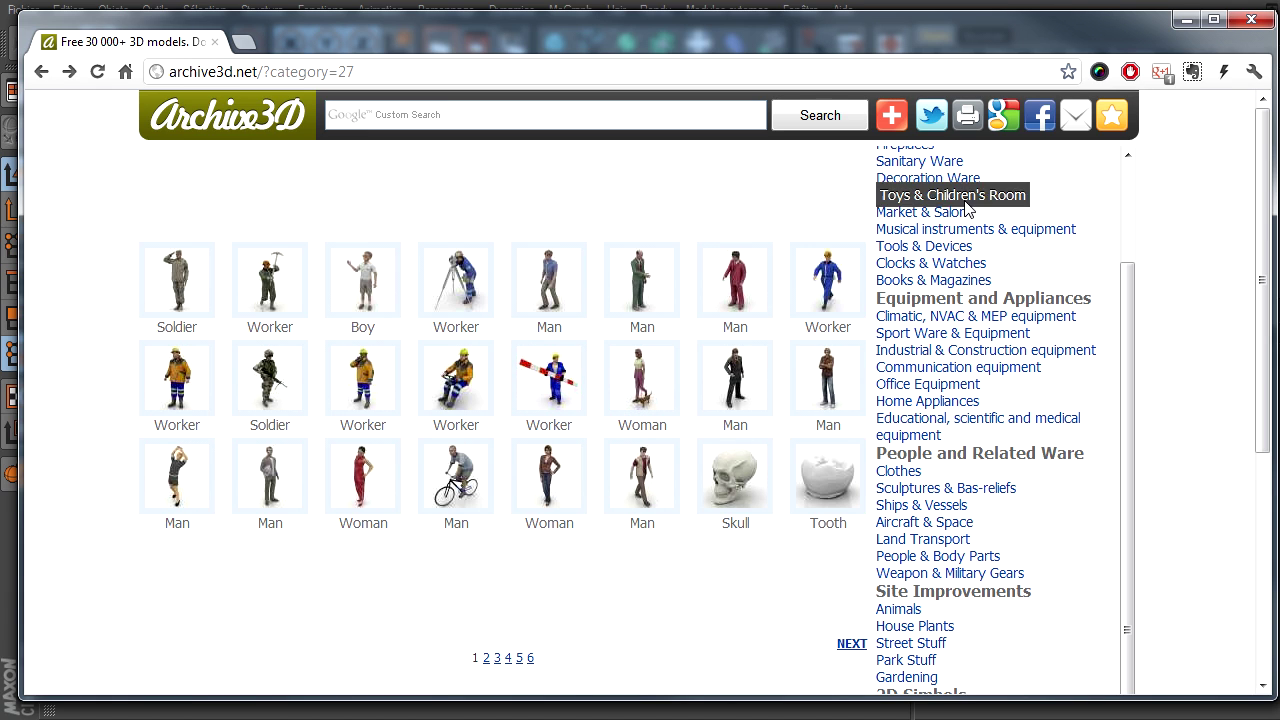
- Browse the Decoration Ware category's models
click(932, 180)
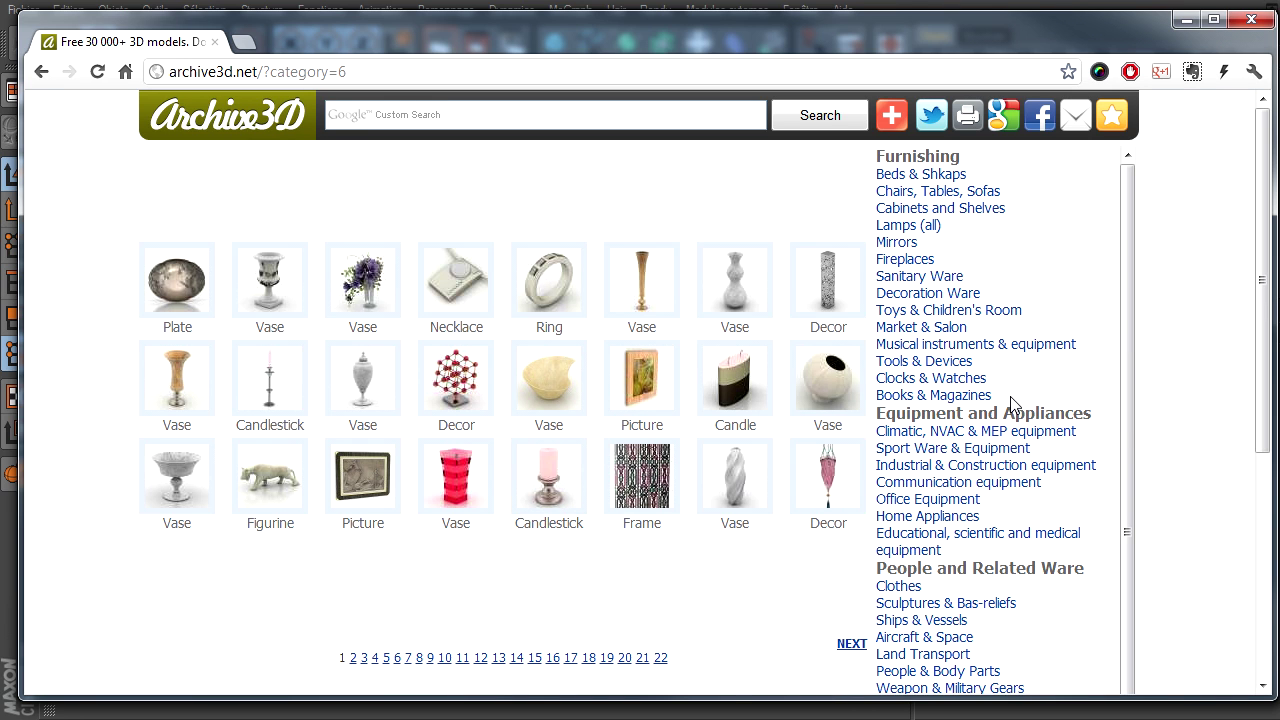
scroll(782, 464, down, 1)
scroll(565, 428, down, 3)
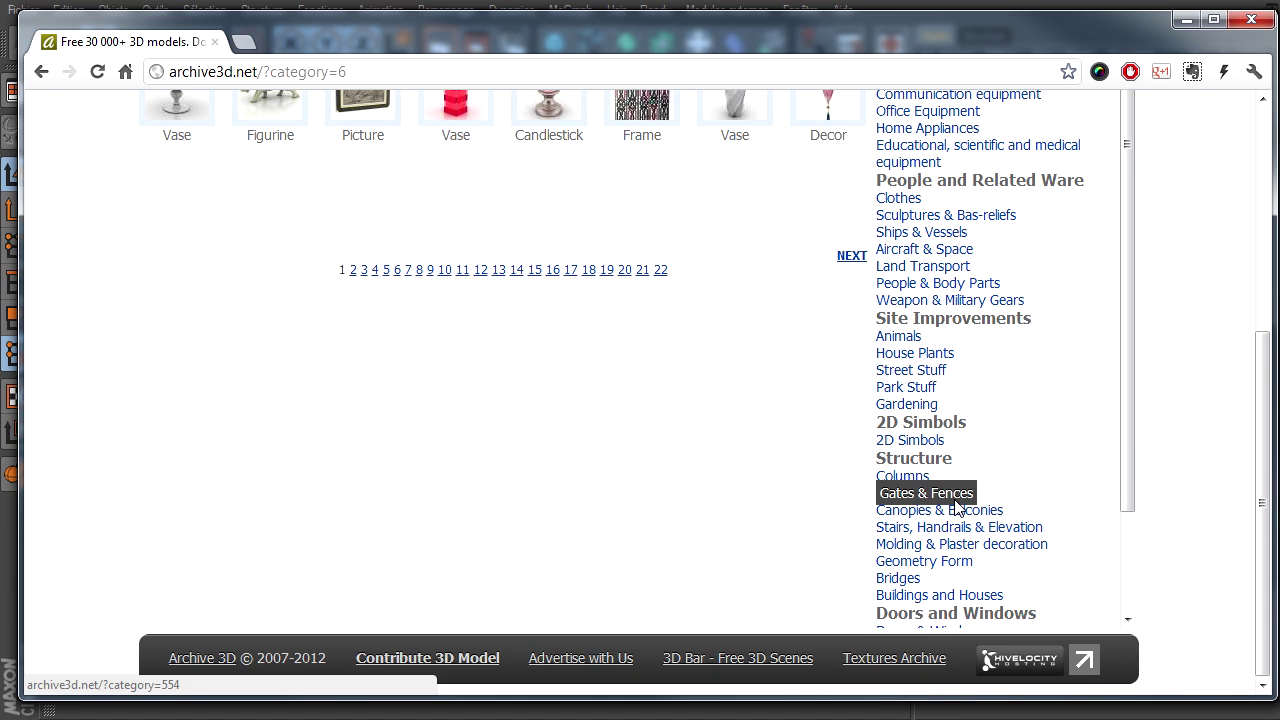
scroll(950, 495, up, 3)
scroll(955, 505, up, 1)
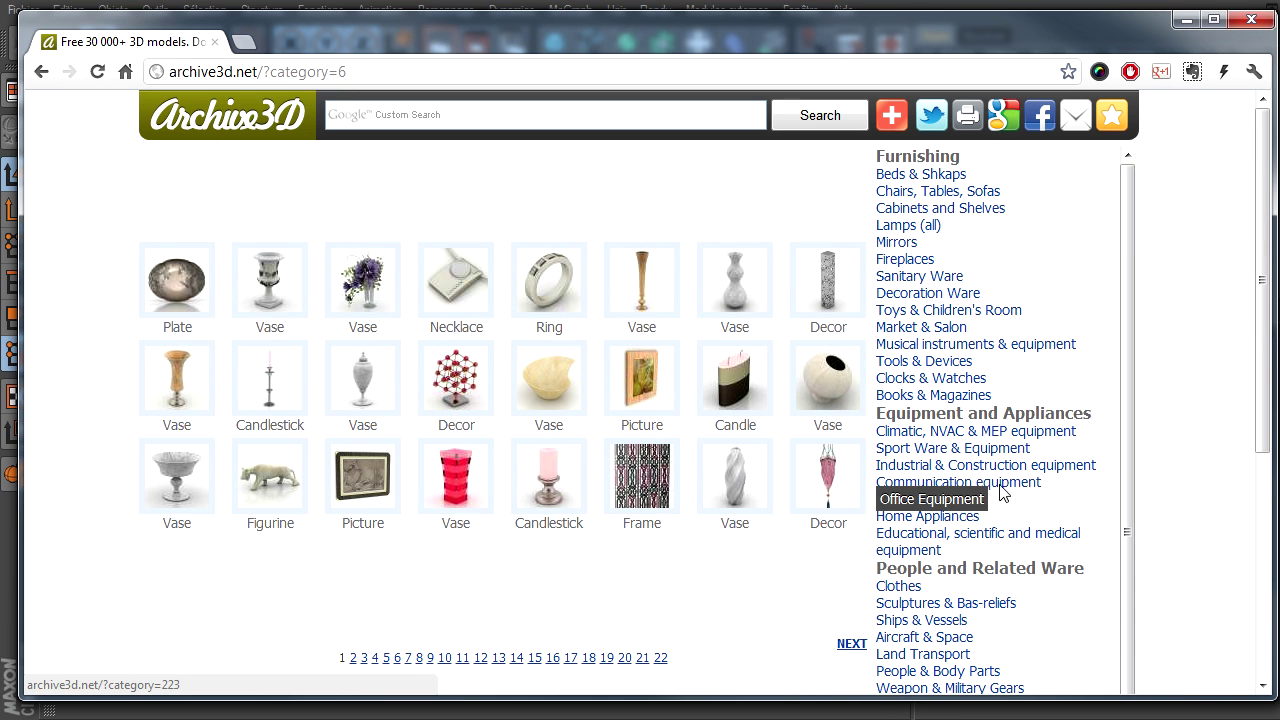
scroll(1000, 490, down, 2)
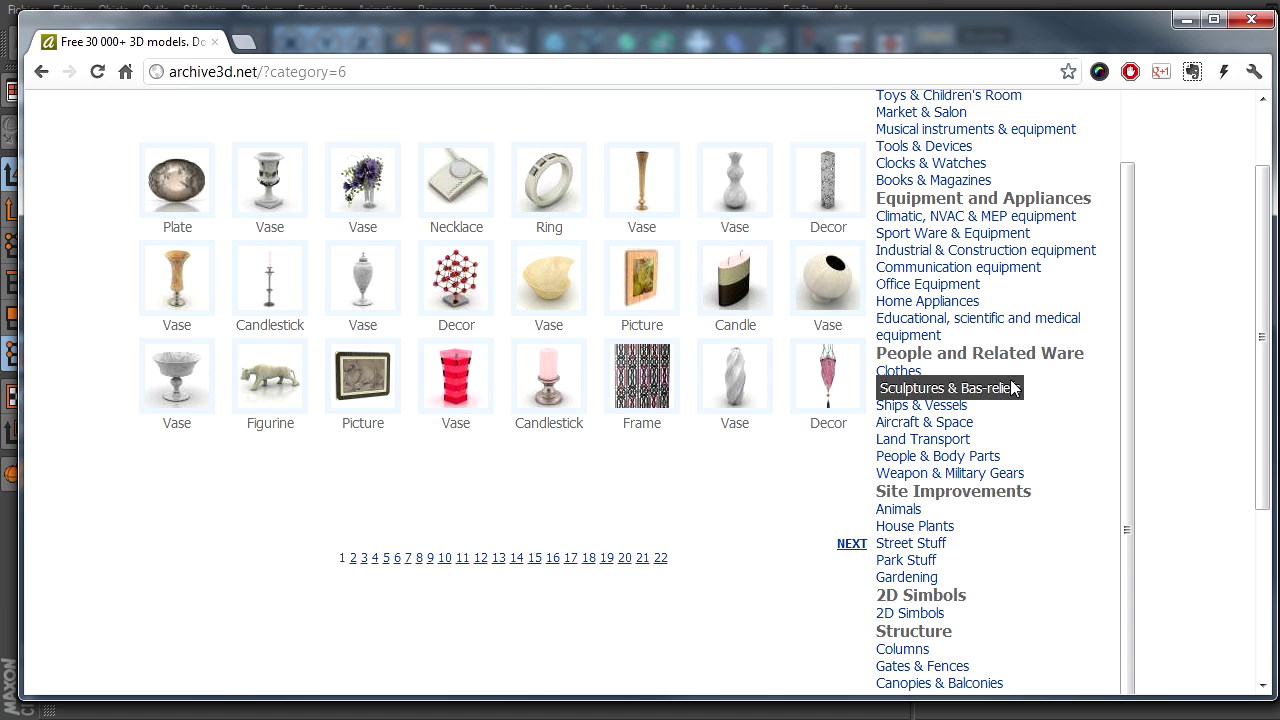
- Look through Ships & Vessels and Aircraft & Space, then open Land Transport
click(930, 405)
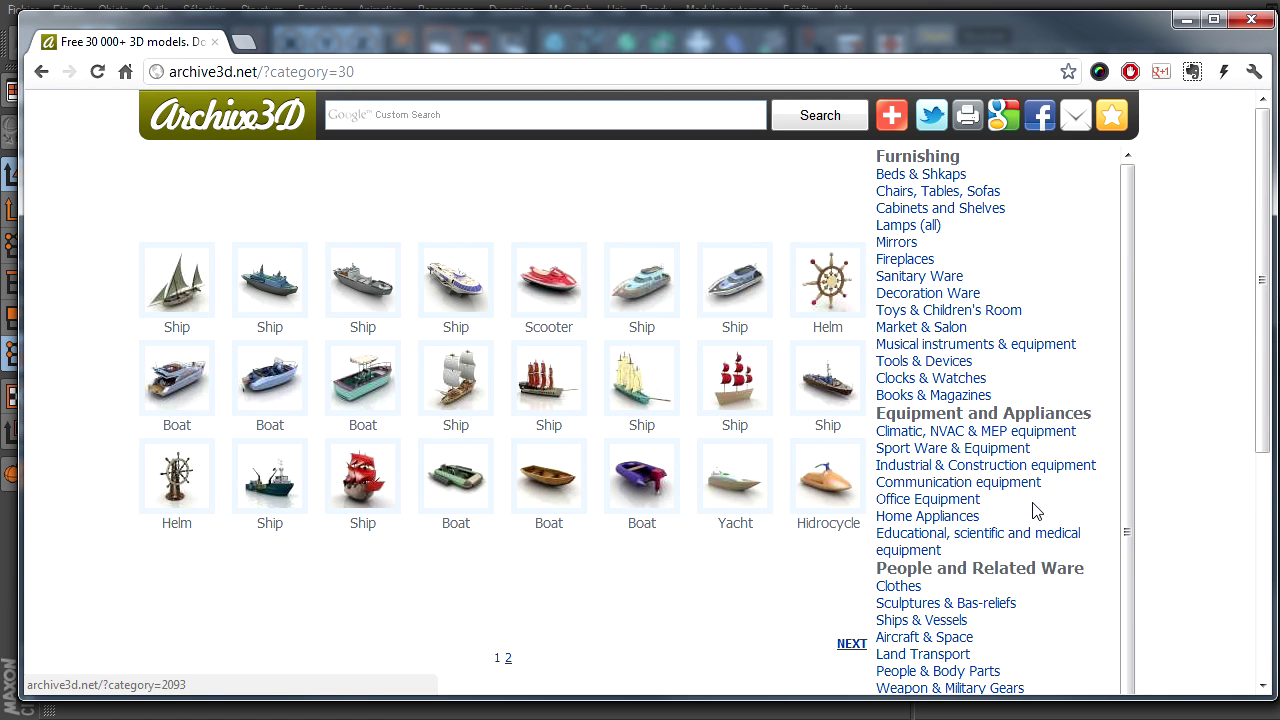
scroll(1035, 510, down, 1)
scroll(610, 450, down, 2)
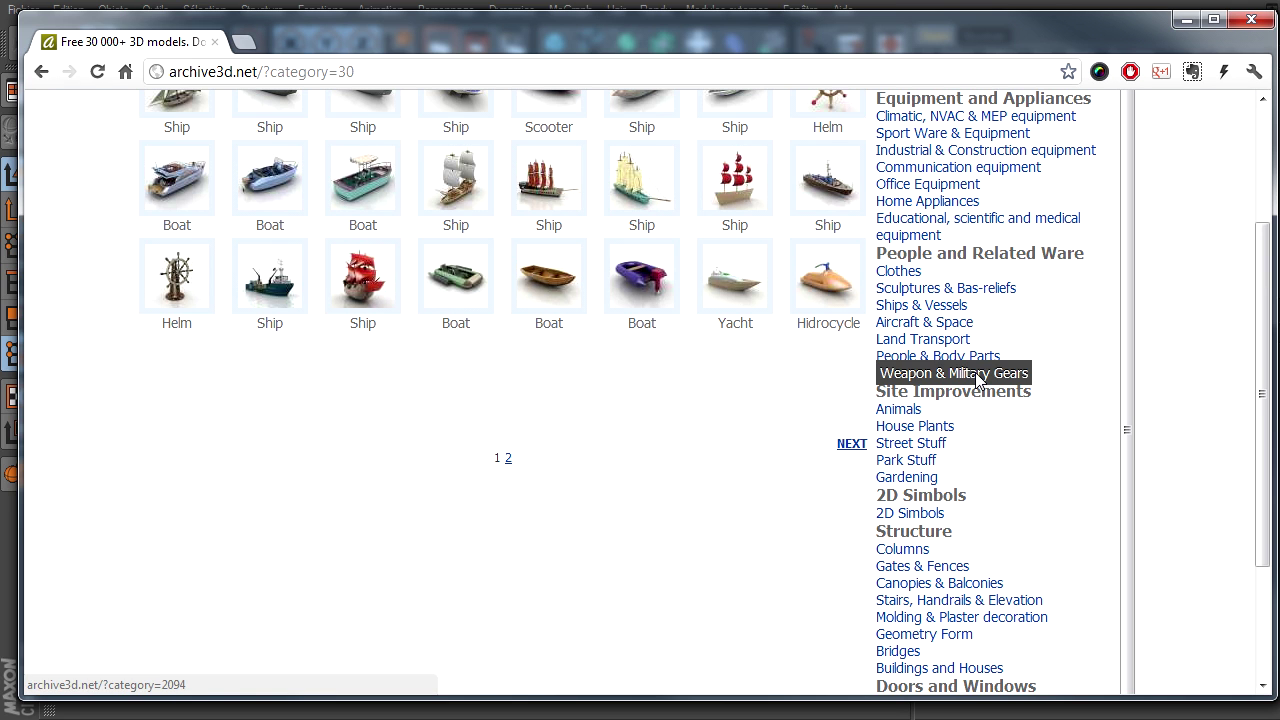
click(978, 322)
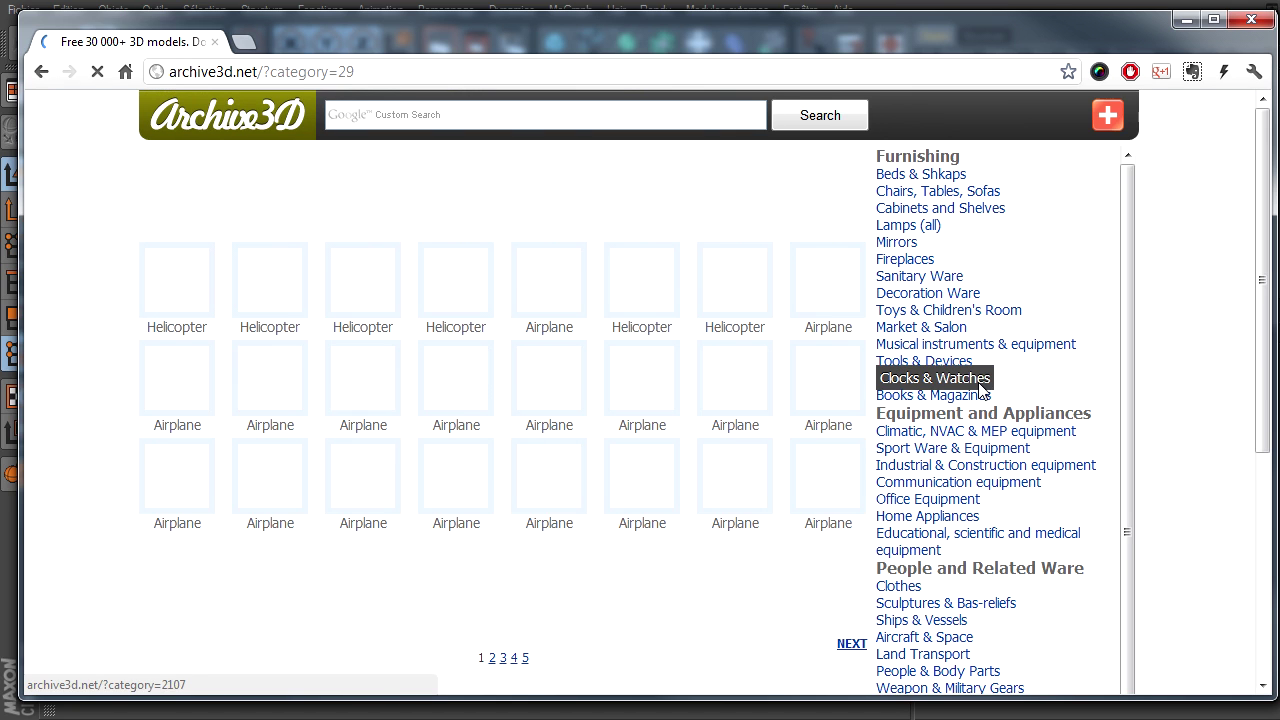
scroll(912, 498, down, 2)
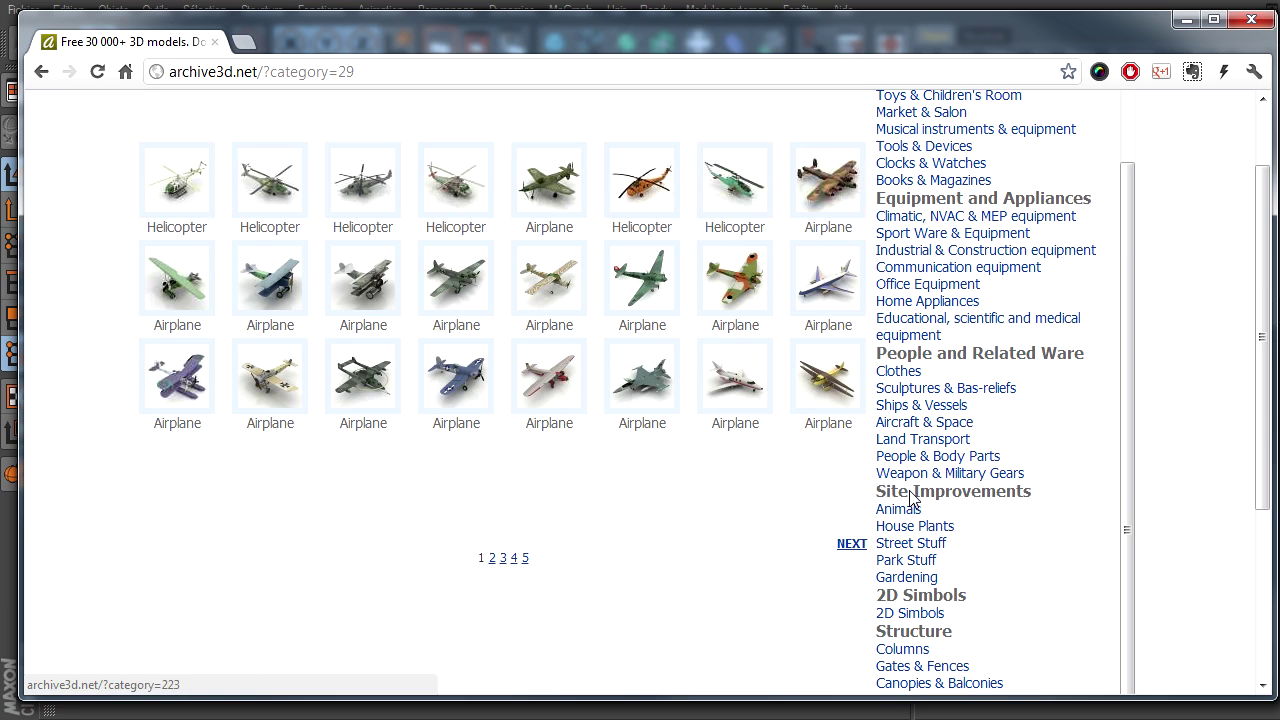
click(937, 440)
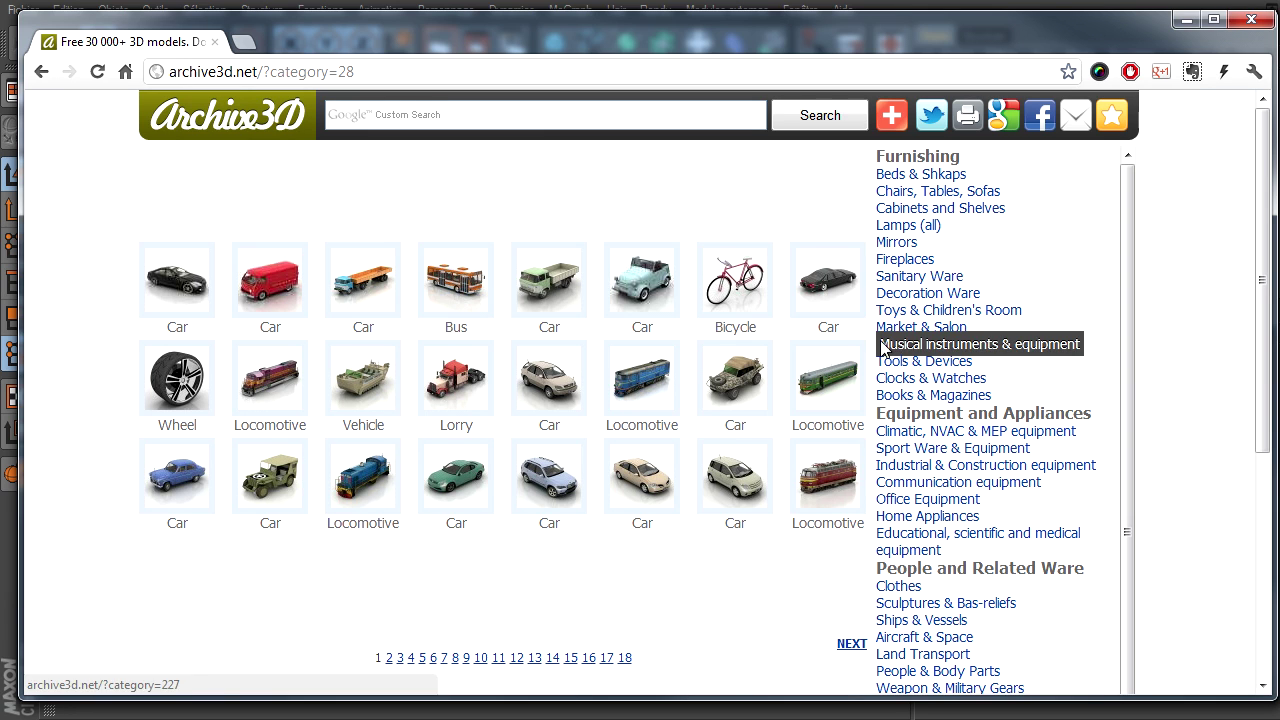
drag(324, 32, 312, 29)
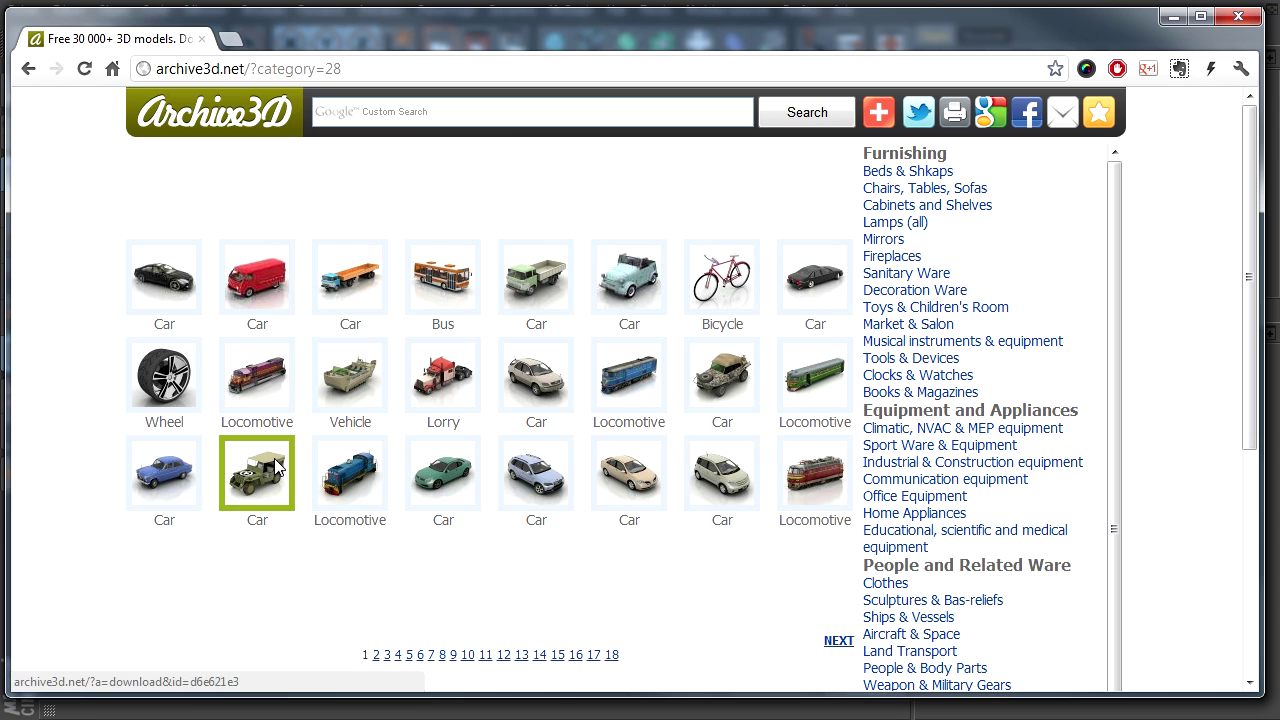
- Open the black Car model's download page and highlight its .3ds format
click(143, 281)
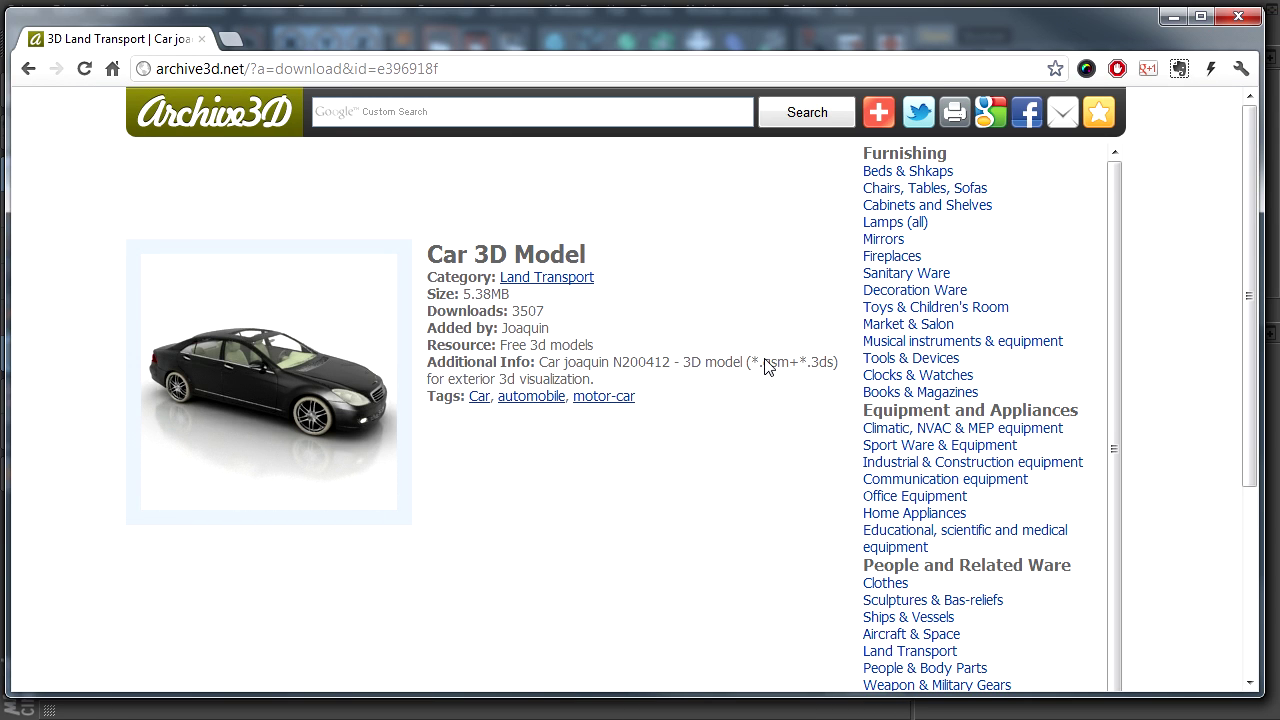
scroll(529, 500, down, 2)
scroll(530, 510, up, 2)
drag(833, 369, 737, 381)
- Import the scooter .3DS file into Cinema 4D with scale factor 1
click(757, 367)
click(537, 360)
drag(263, 30, 1279, 175)
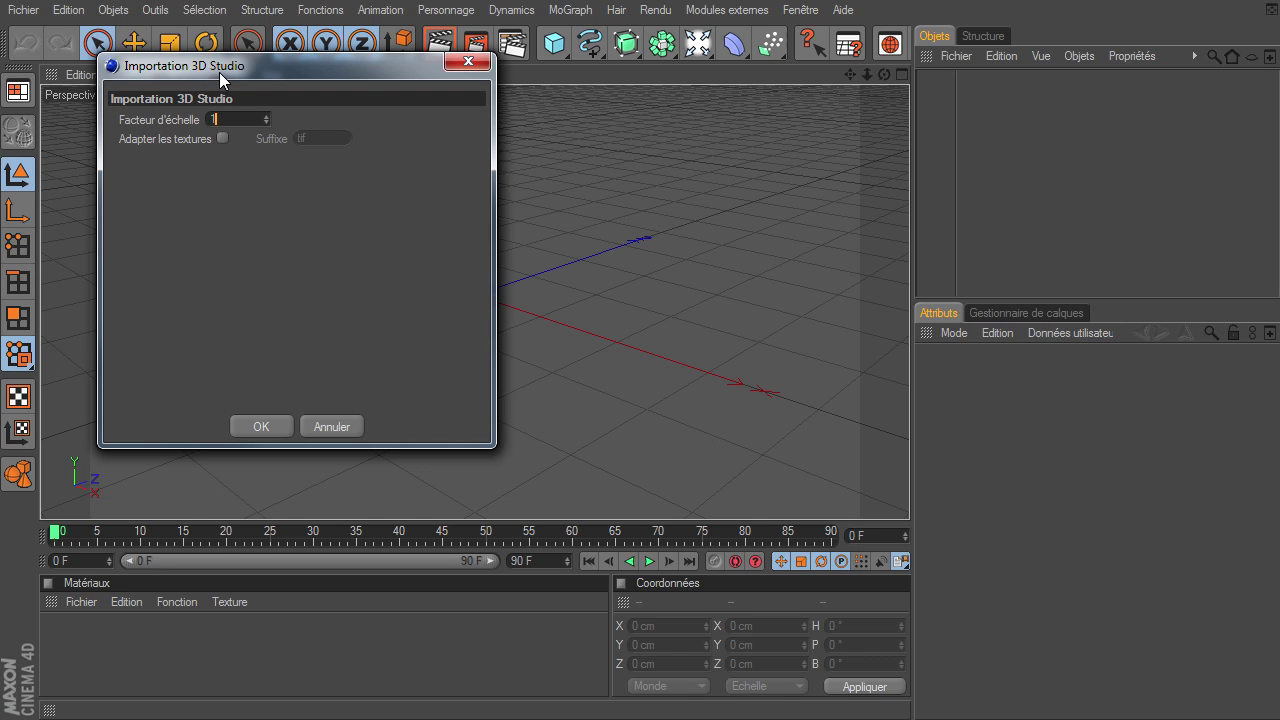
drag(219, 72, 466, 130)
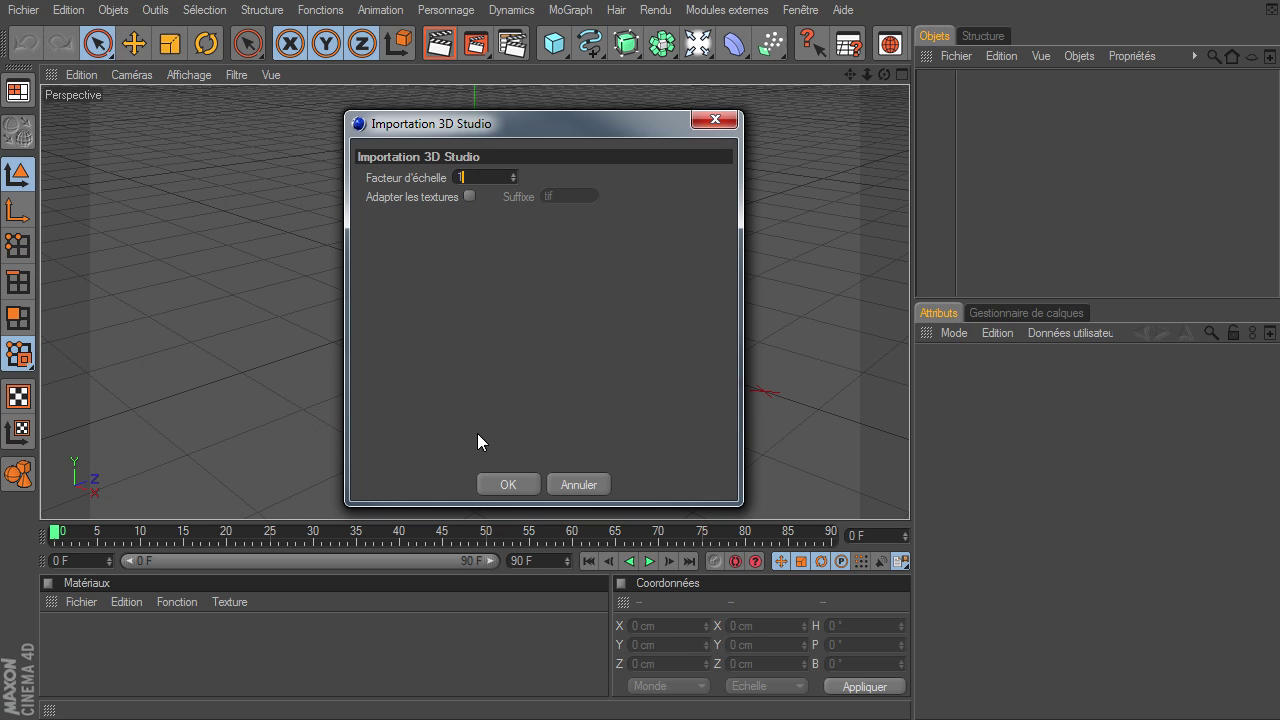
click(497, 477)
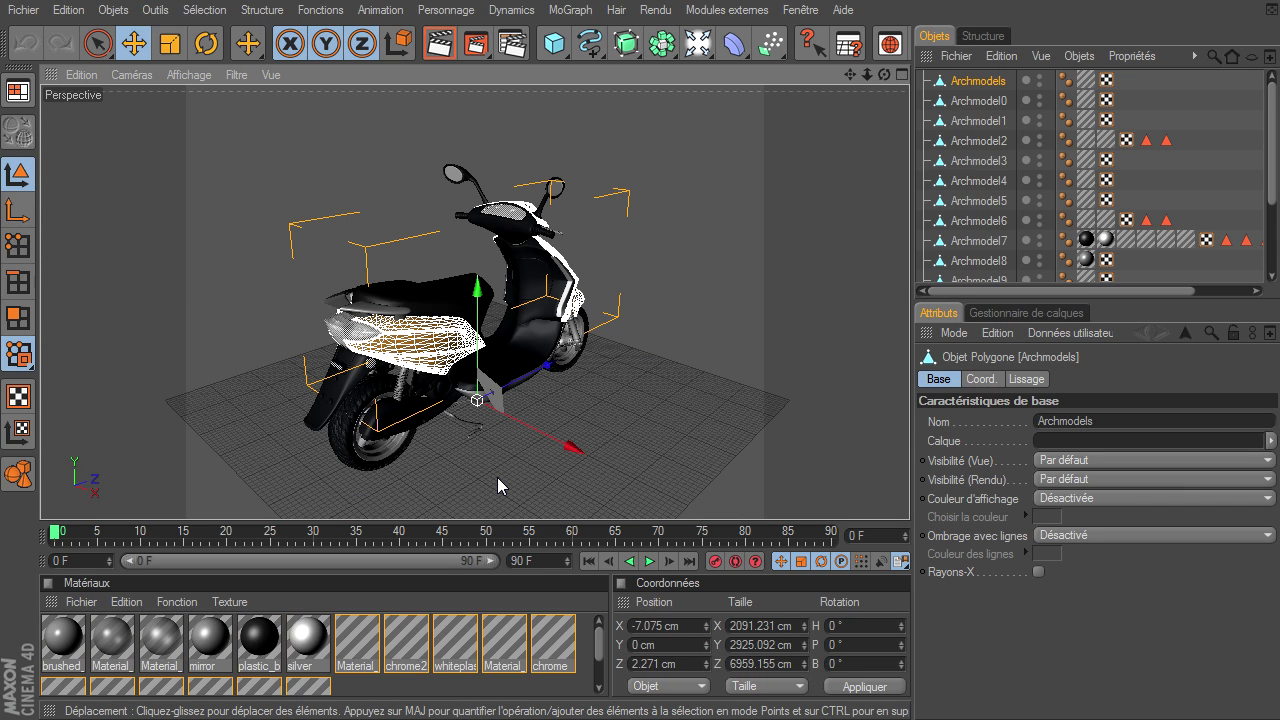
- Orbit the perspective view to inspect the orange scooter from several sides
mouse_move(884, 75)
mouse_down()
mouse_move(958, 503)
mouse_move(909, 495)
mouse_up()
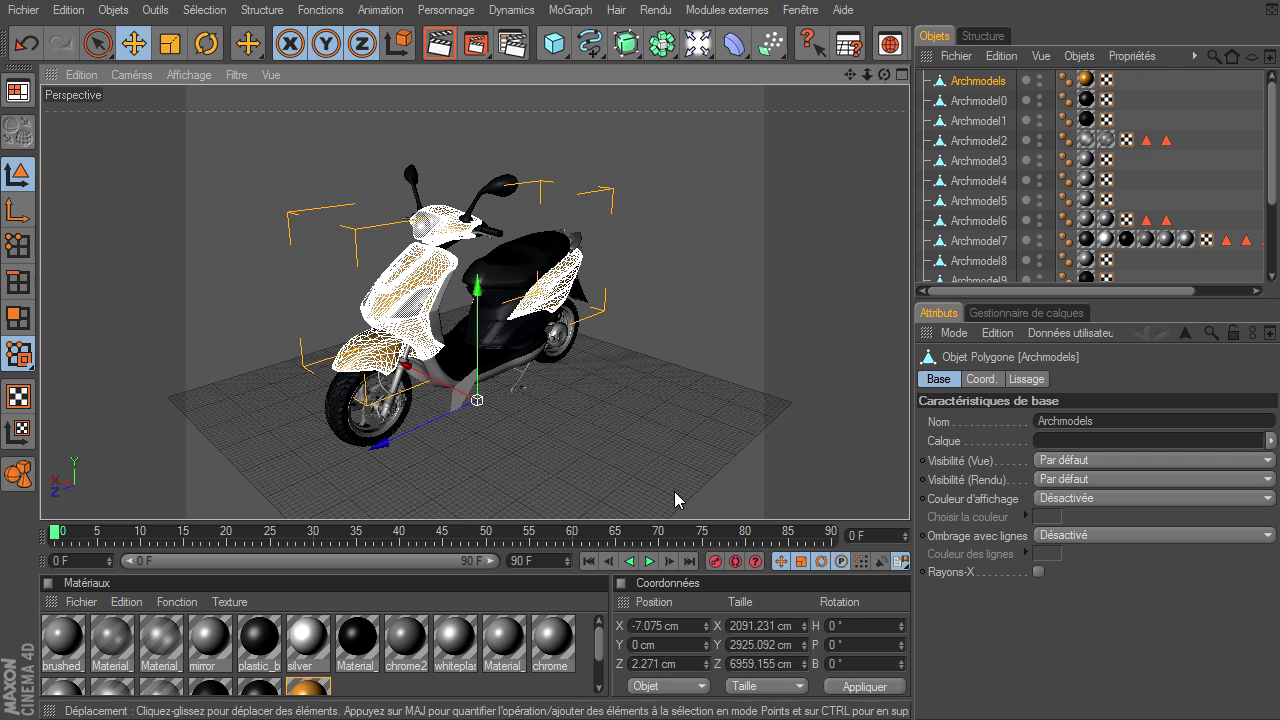
click(673, 431)
mouse_move(884, 74)
mouse_down()
mouse_move(941, 489)
mouse_move(868, 98)
mouse_up()
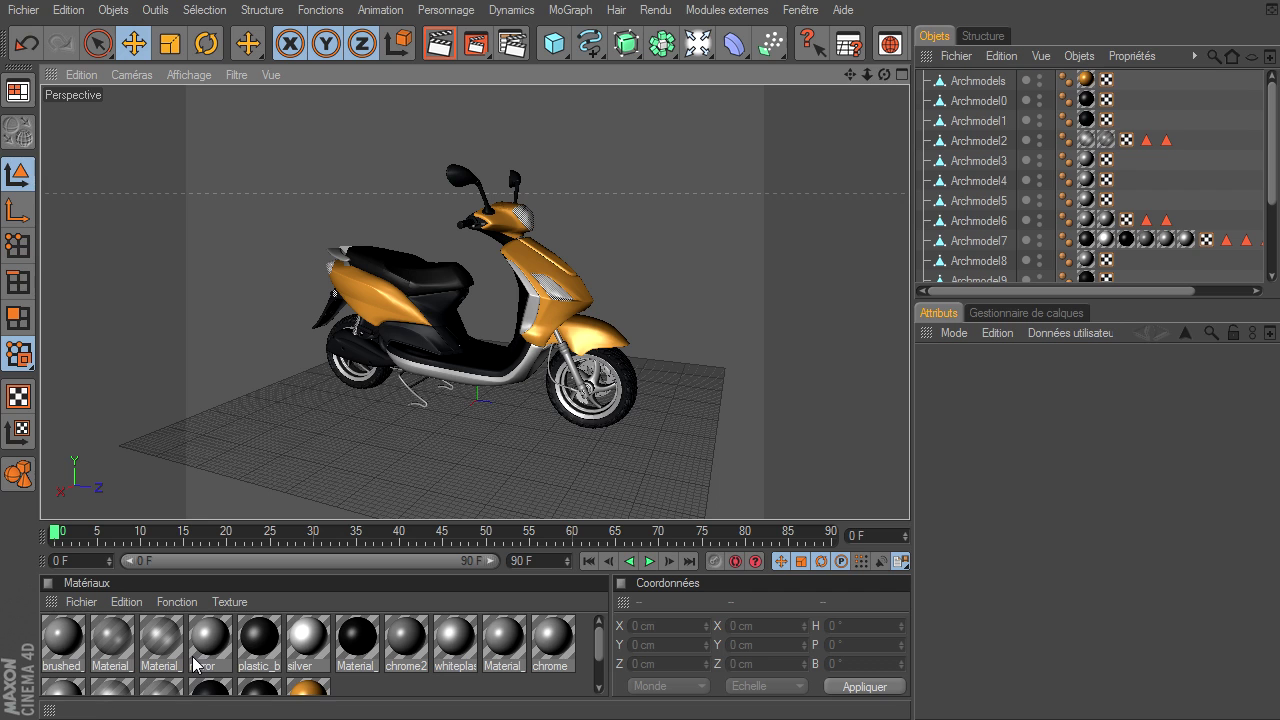
mouse_move(884, 74)
mouse_down()
mouse_move(931, 482)
mouse_move(909, 495)
mouse_move(882, 76)
mouse_up()
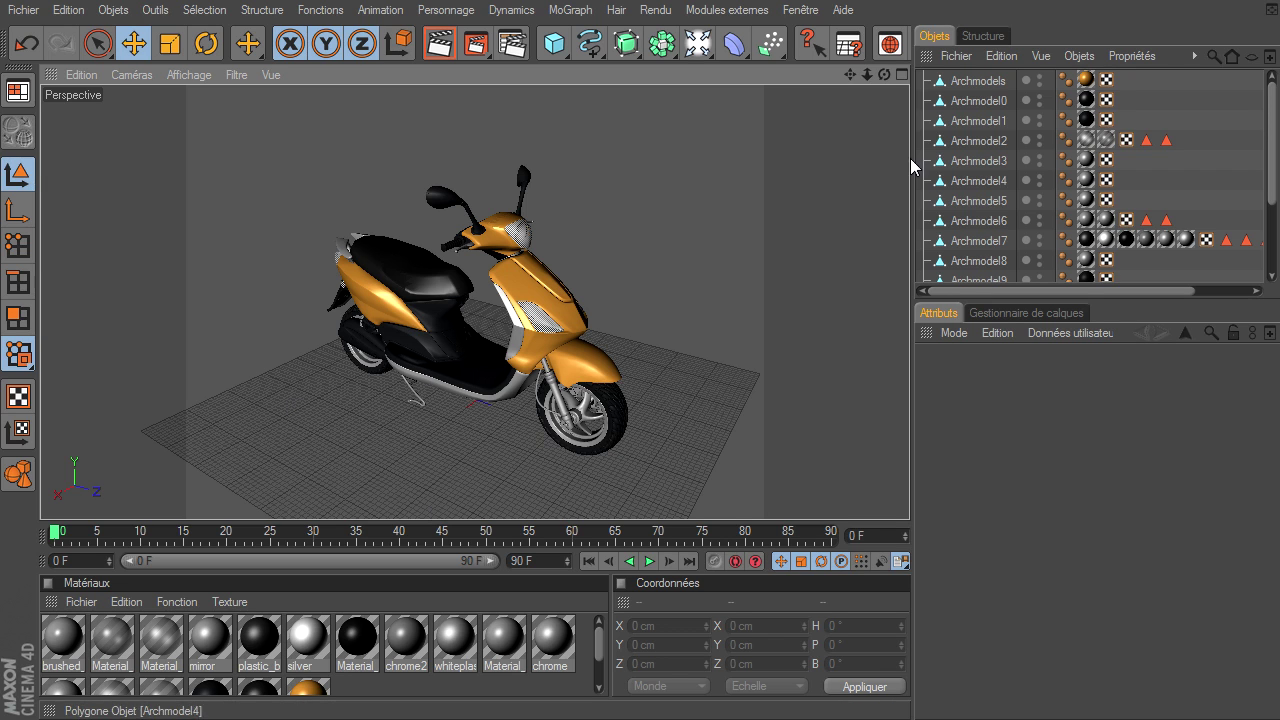
click(439, 43)
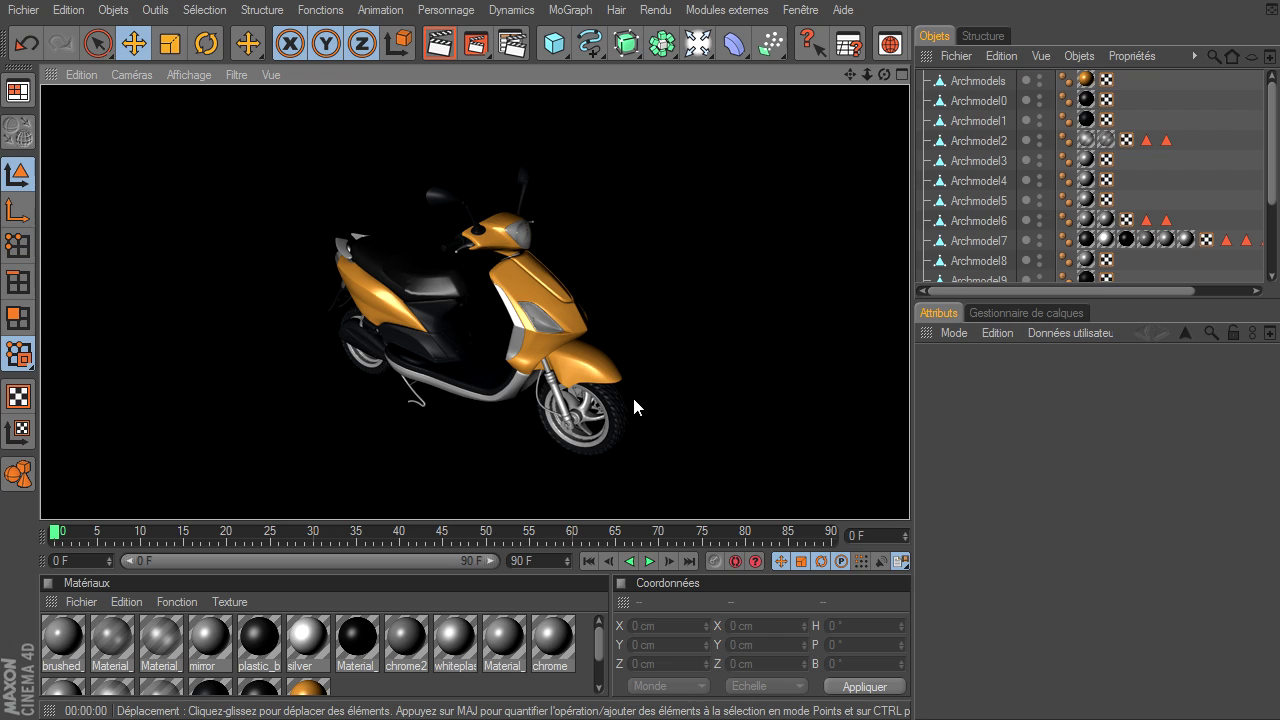
mouse_move(884, 74)
mouse_down()
mouse_move(869, 509)
mouse_move(1082, 473)
mouse_move(941, 502)
mouse_move(909, 495)
mouse_up()
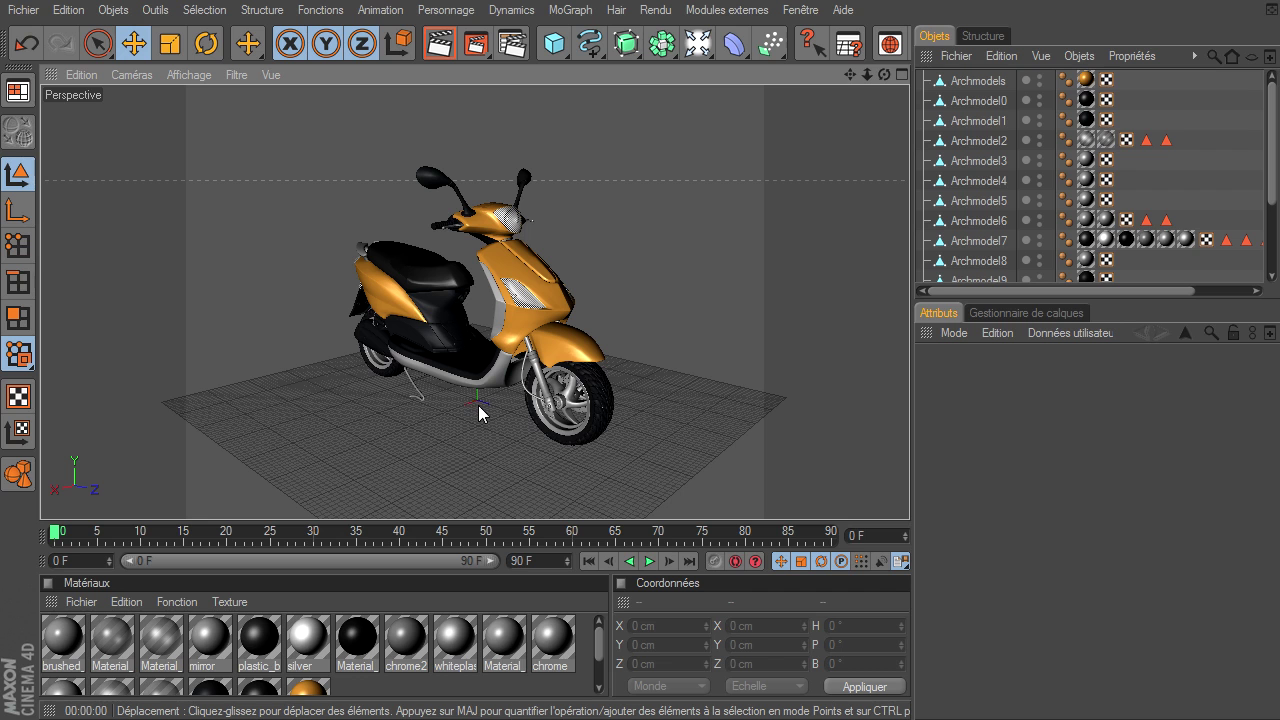
mouse_move(868, 75)
mouse_down()
mouse_move(856, 75)
mouse_move(911, 494)
mouse_move(774, 184)
mouse_up()
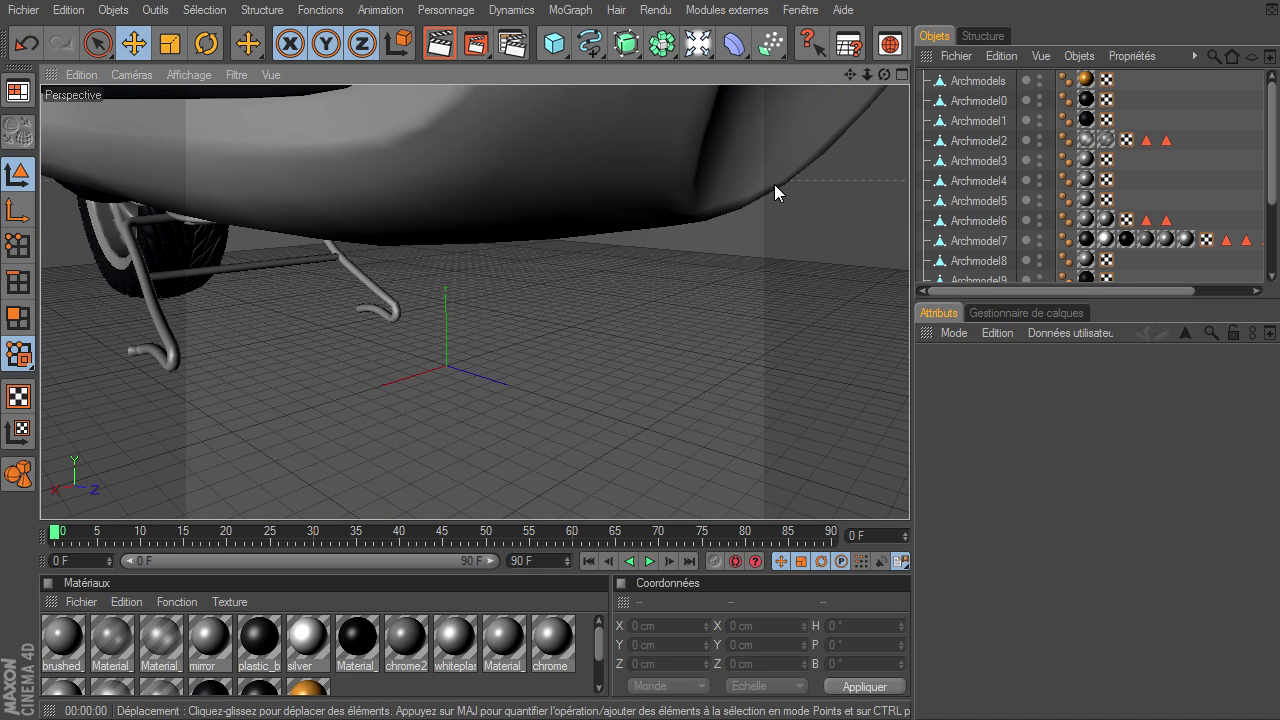
drag(868, 75, 870, 495)
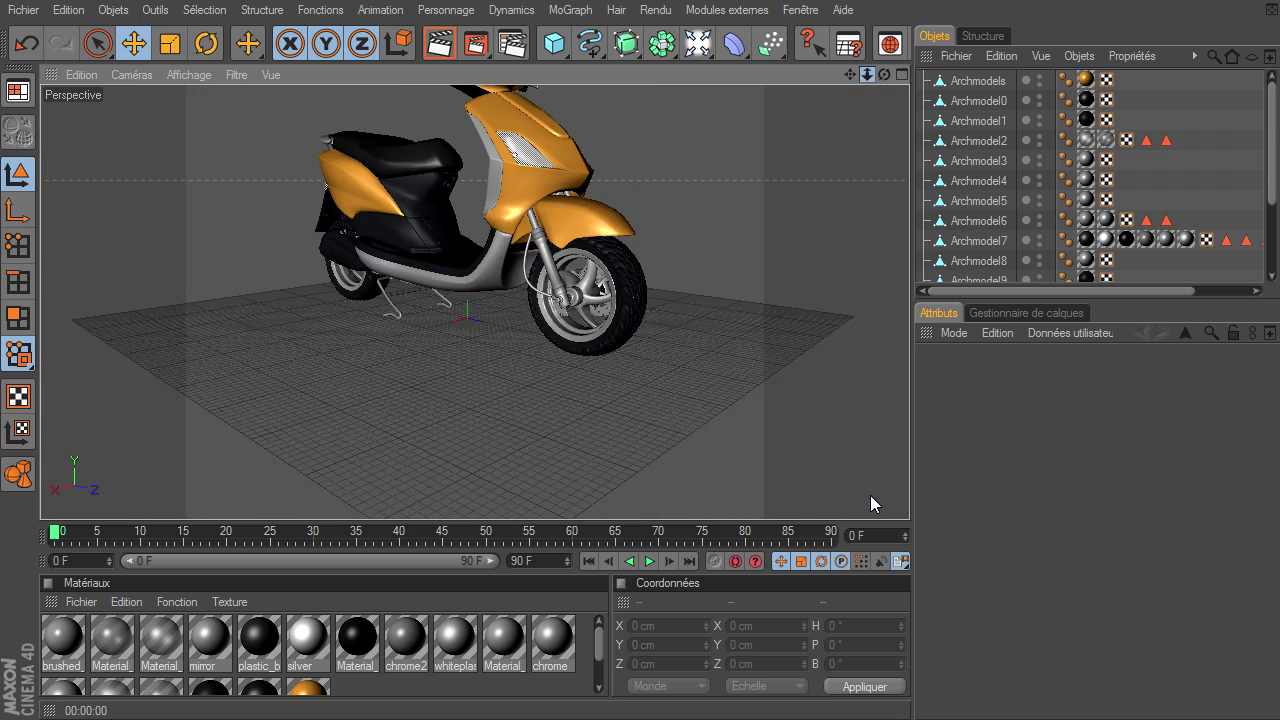
drag(849, 73, 909, 495)
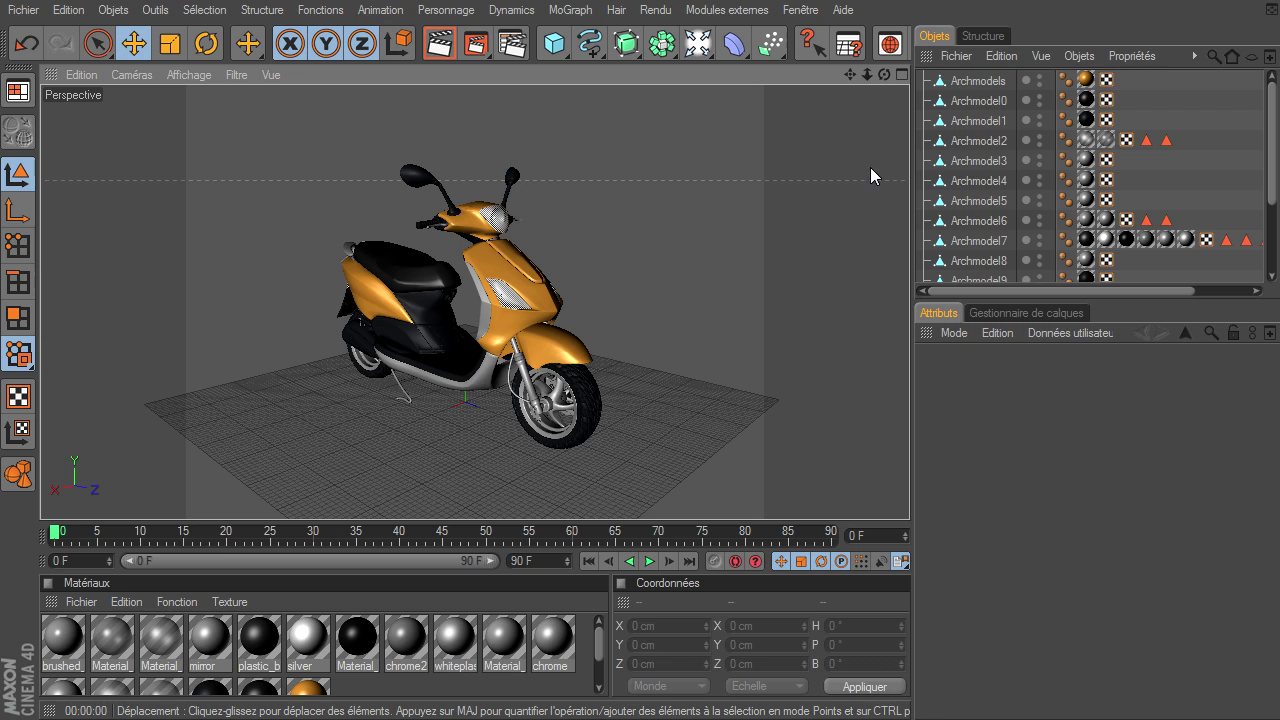
mouse_move(909, 495)
alt+mouse_down()
mouse_move(948, 494)
mouse_move(256, 380)
alt+mouse_up()
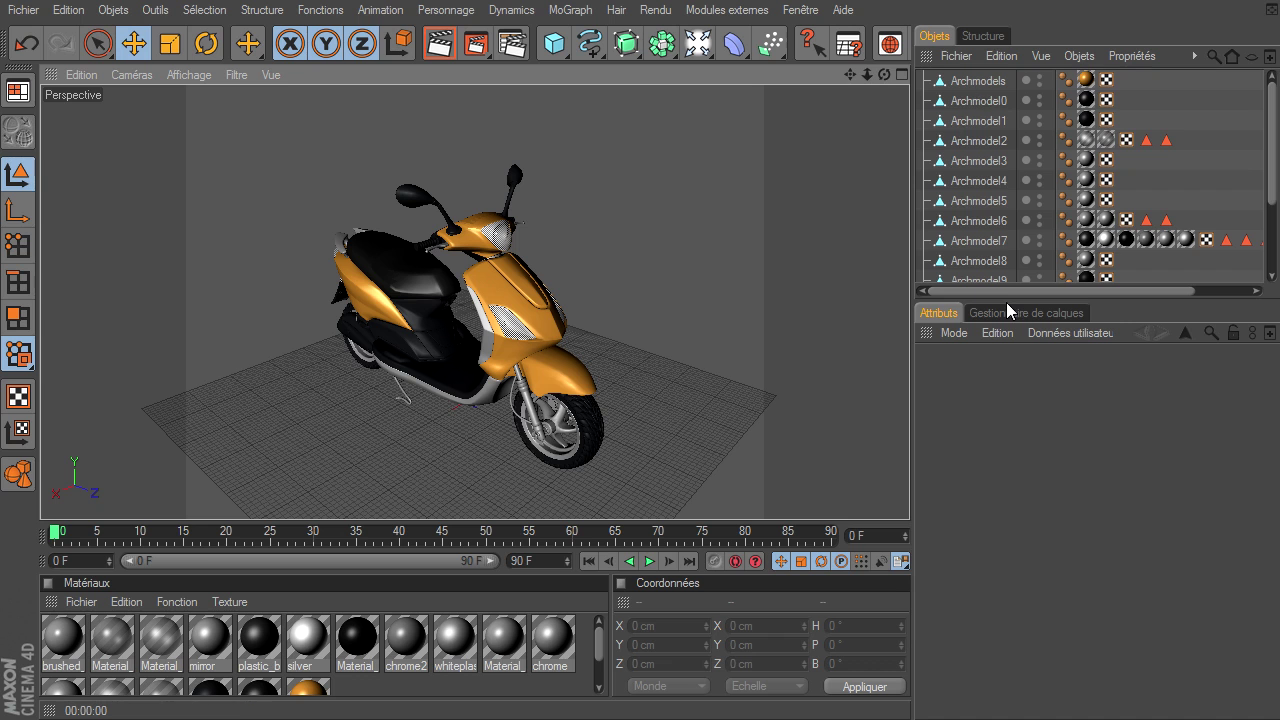
- Select Archmodels and Archmodel0 through Archmodel9 in turn to identify each scooter part
drag(1010, 302, 1018, 482)
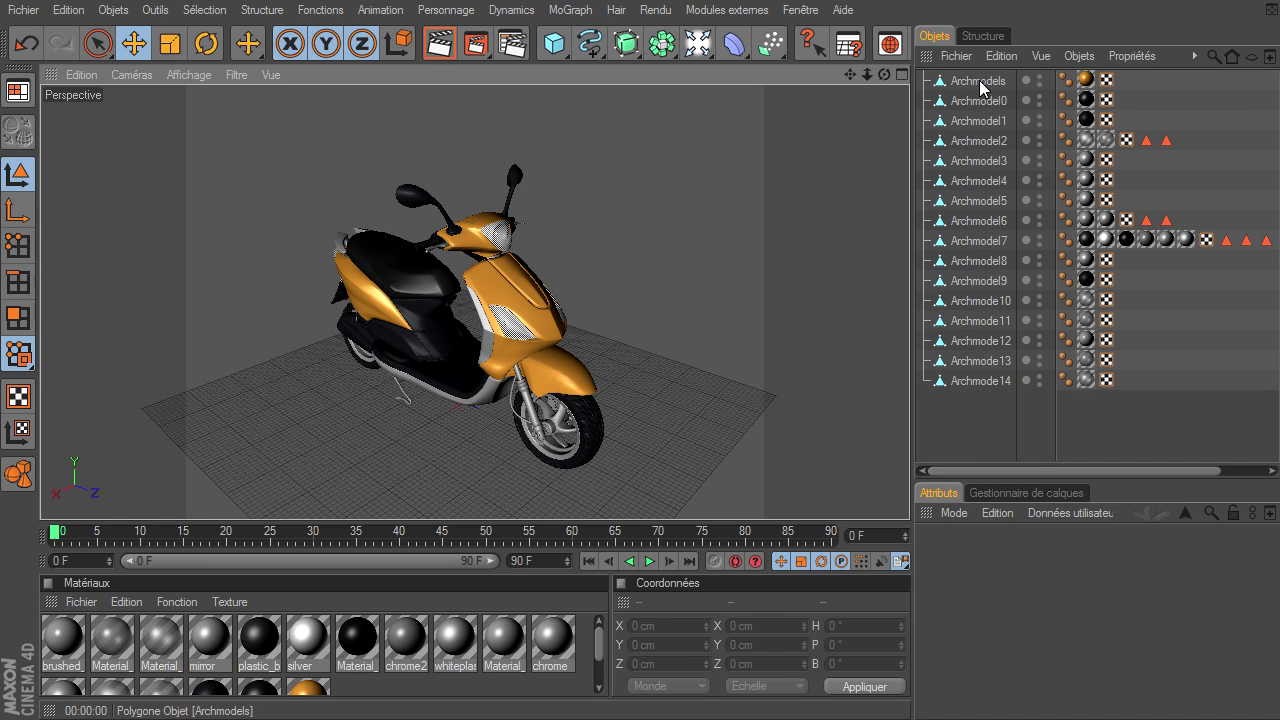
click(980, 82)
click(982, 99)
click(979, 121)
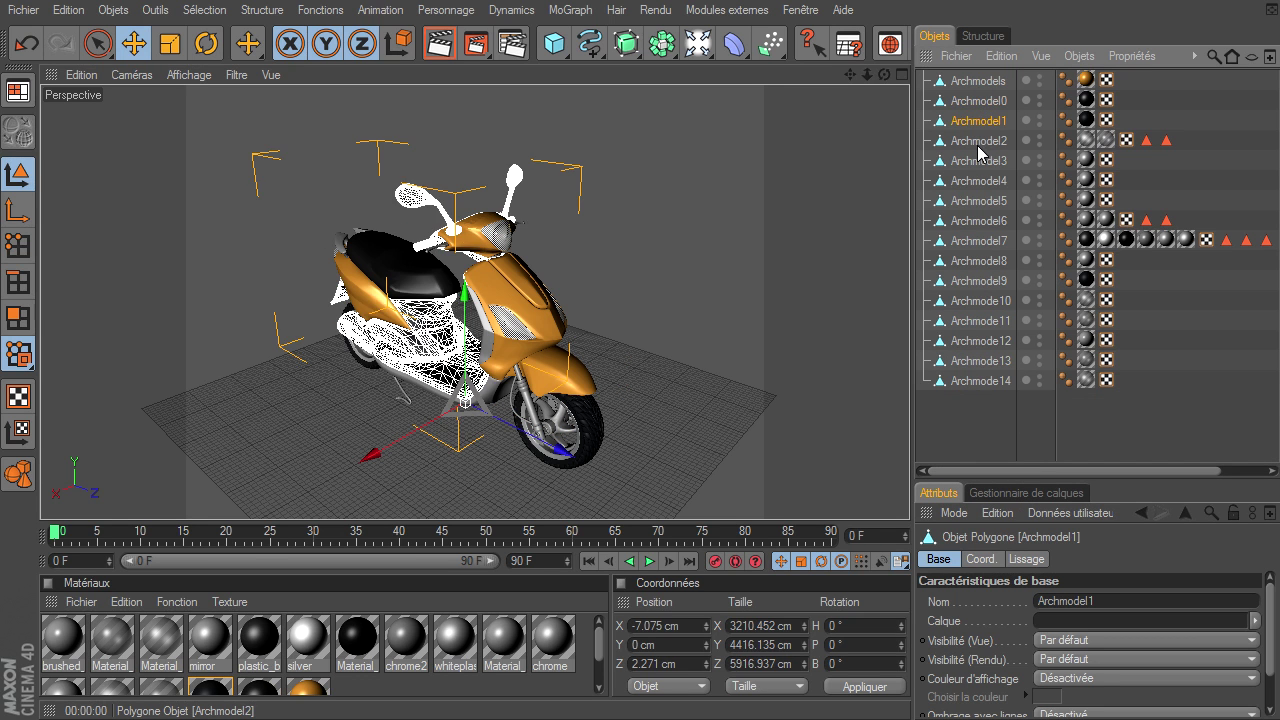
click(976, 142)
click(973, 162)
click(973, 181)
click(971, 201)
click(970, 221)
click(969, 241)
click(968, 261)
click(966, 281)
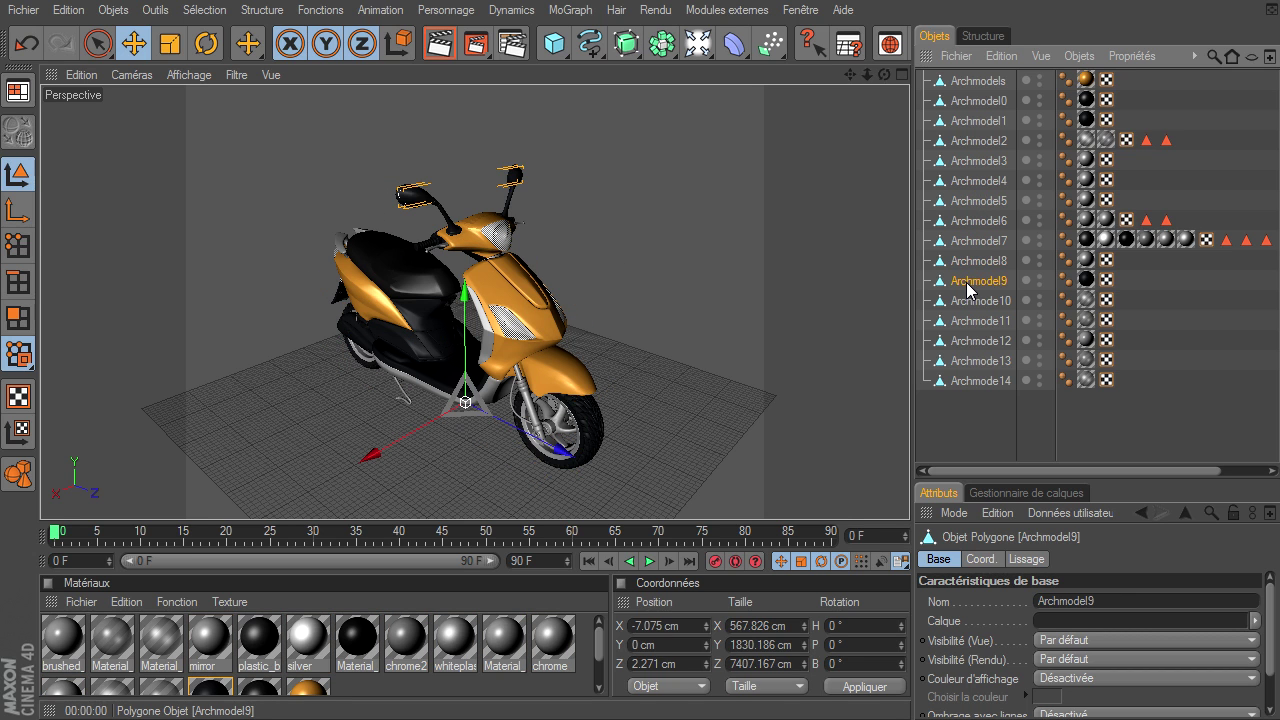
- Check Archmodel14, 13 and 12, then box-select all sixteen scooter parts
click(988, 381)
click(988, 360)
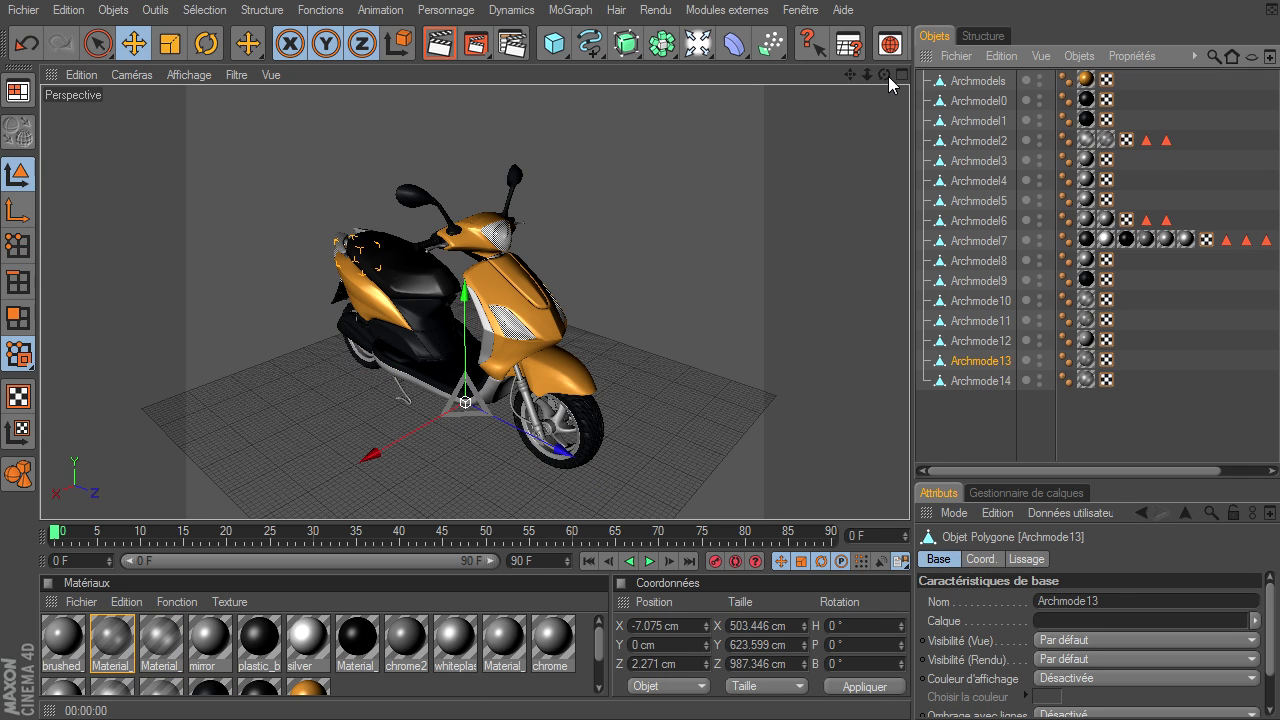
drag(885, 76, 888, 114)
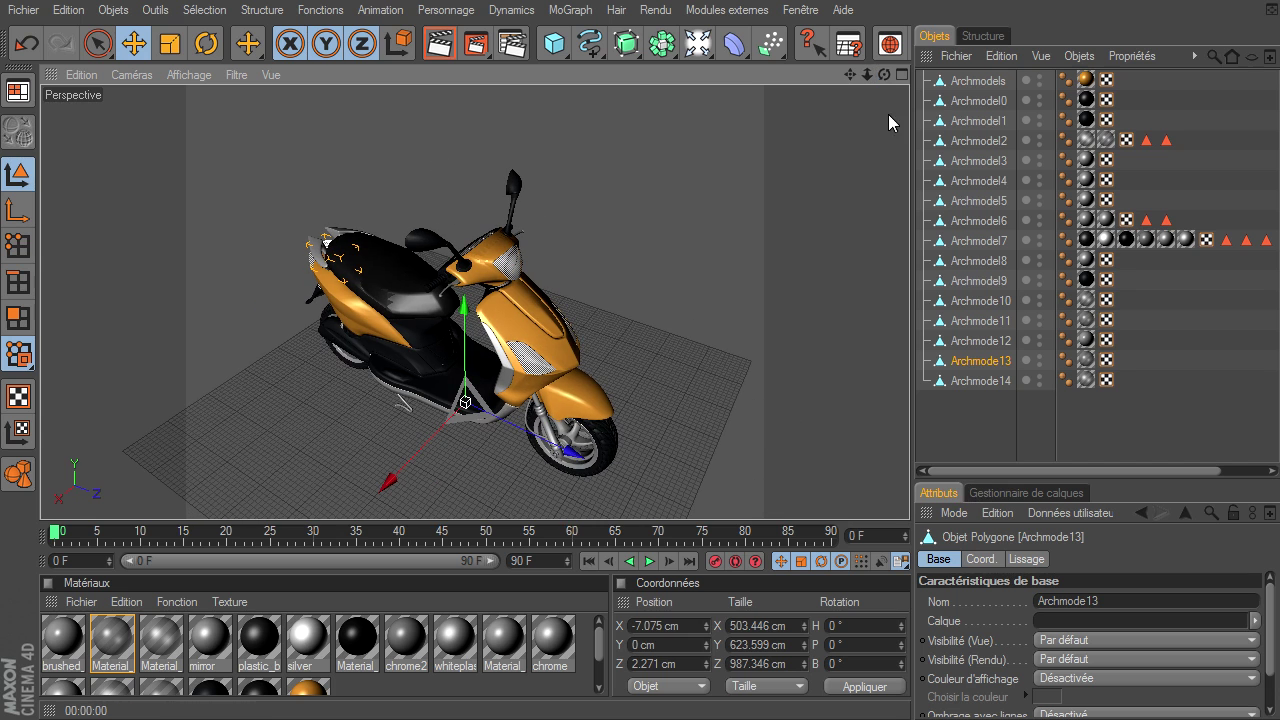
click(996, 340)
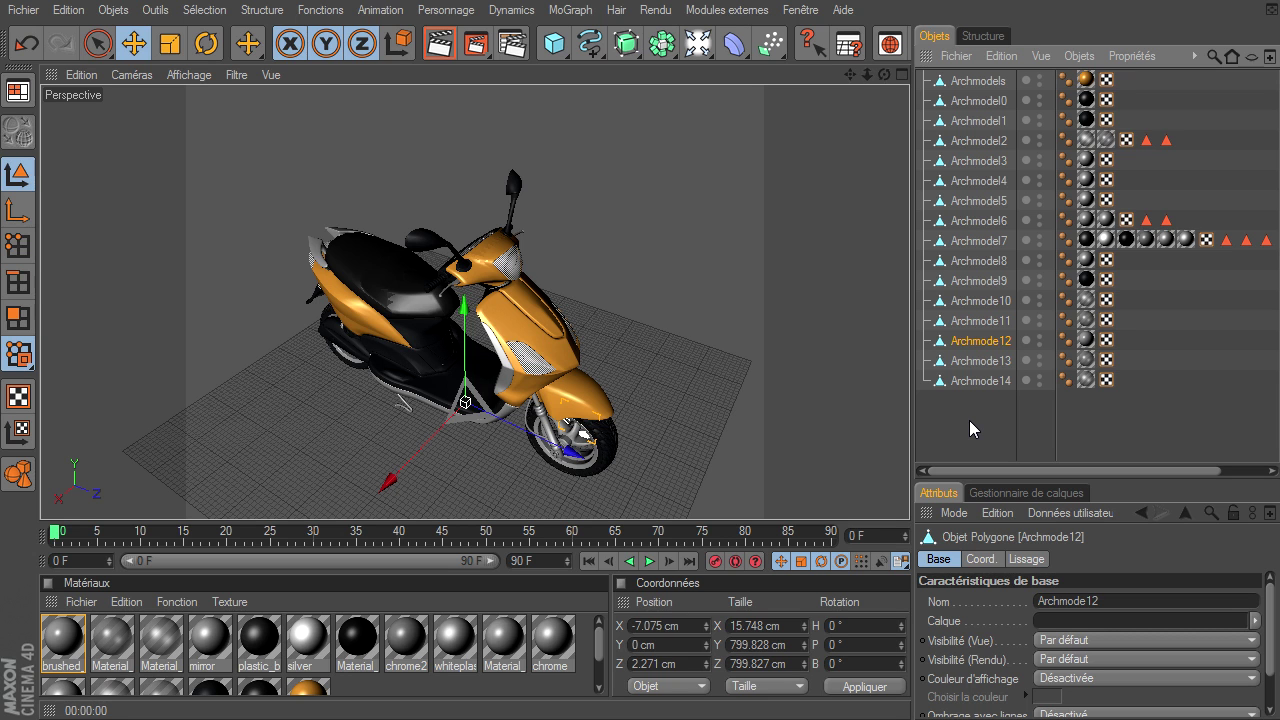
drag(969, 420, 1029, 77)
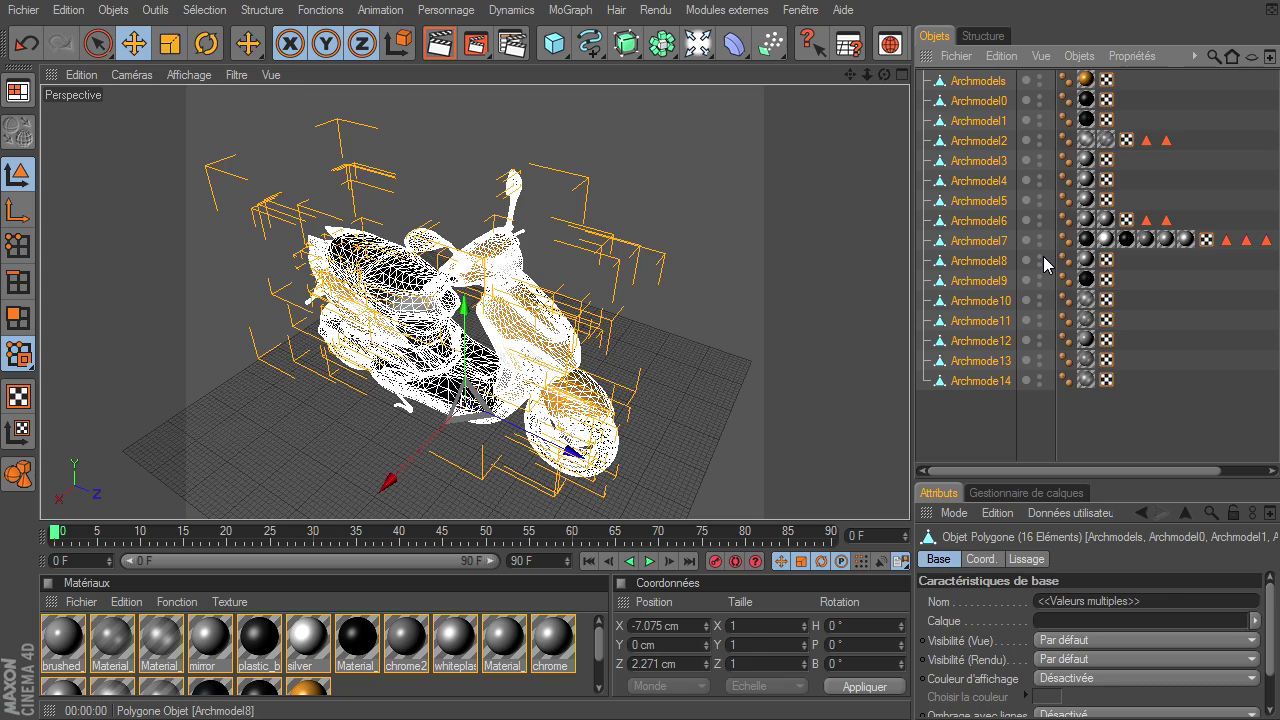
- Group the scooter parts under a null with Alt+G, undoing an accidental shrink
key(alt+g)
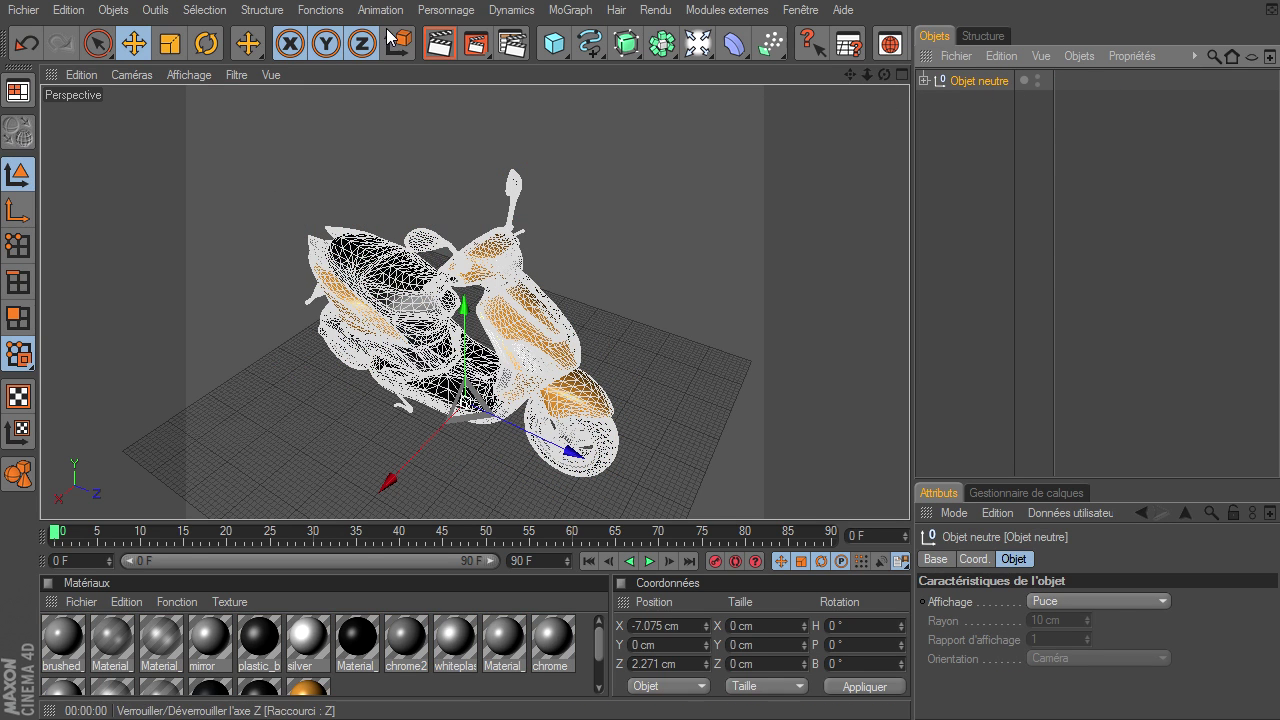
click(170, 45)
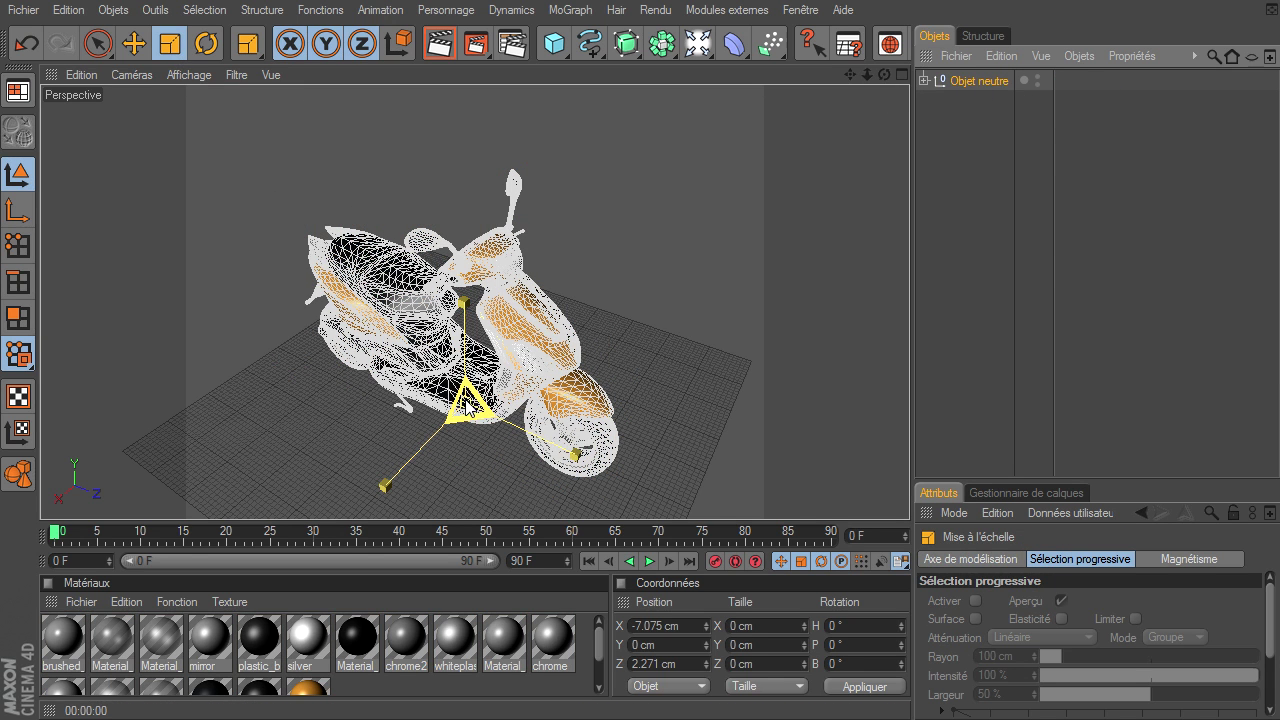
drag(462, 398, 909, 494)
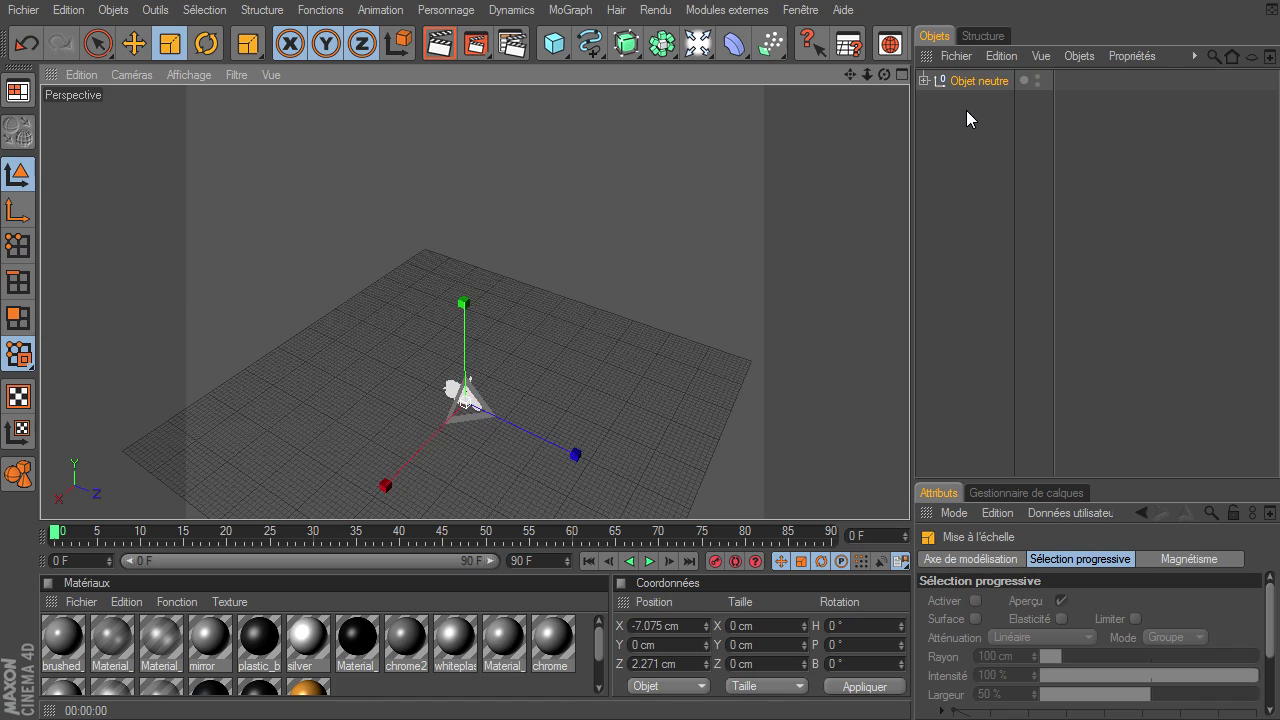
key(ctrl+z)
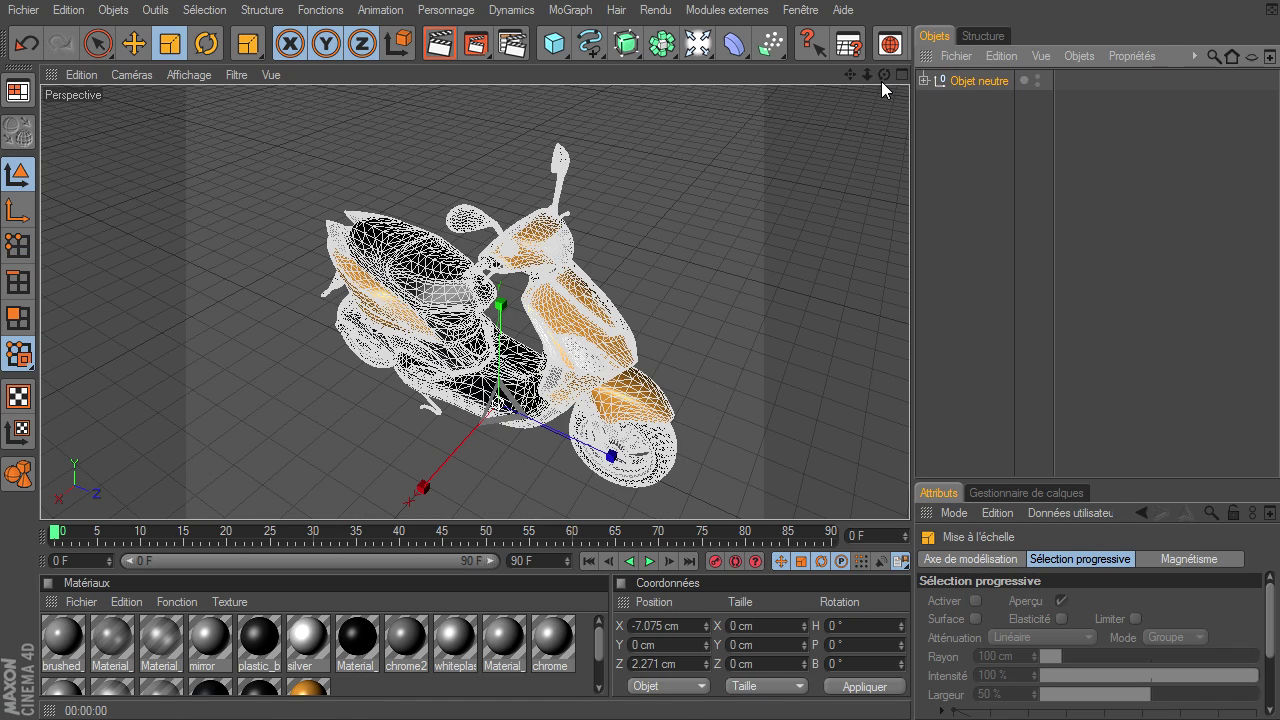
drag(882, 80, 936, 143)
click(956, 165)
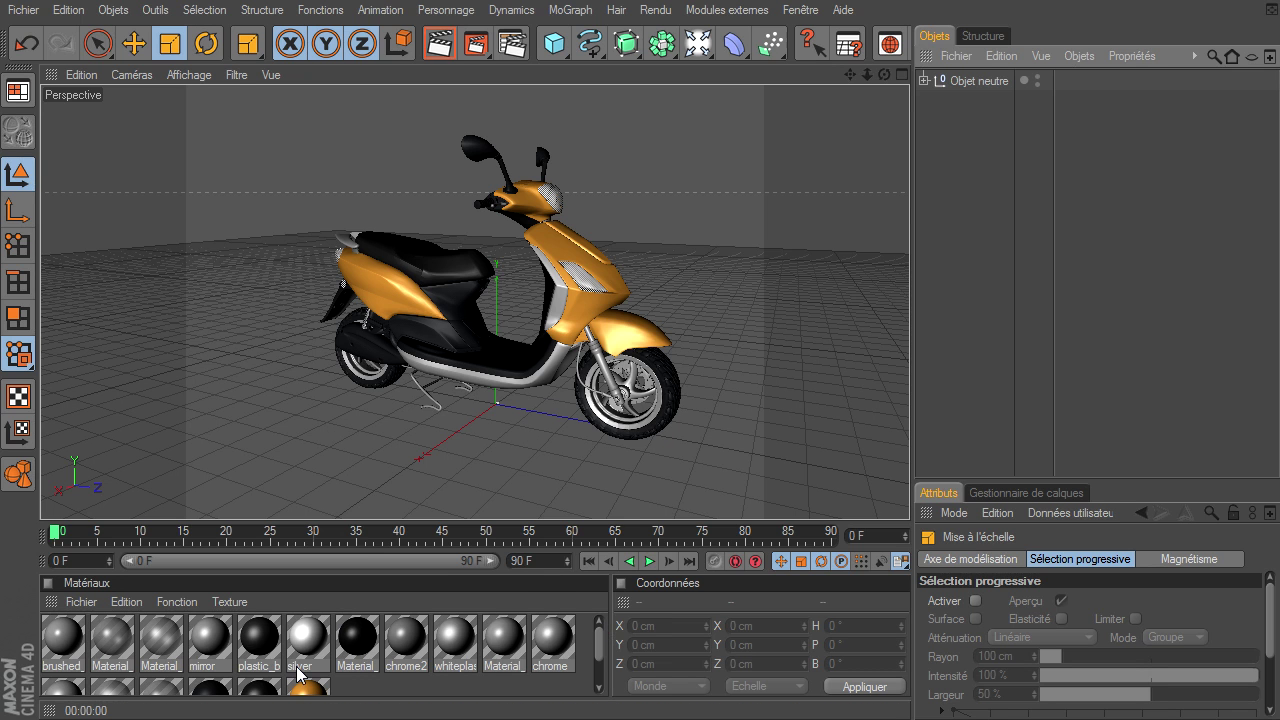
click(599, 650)
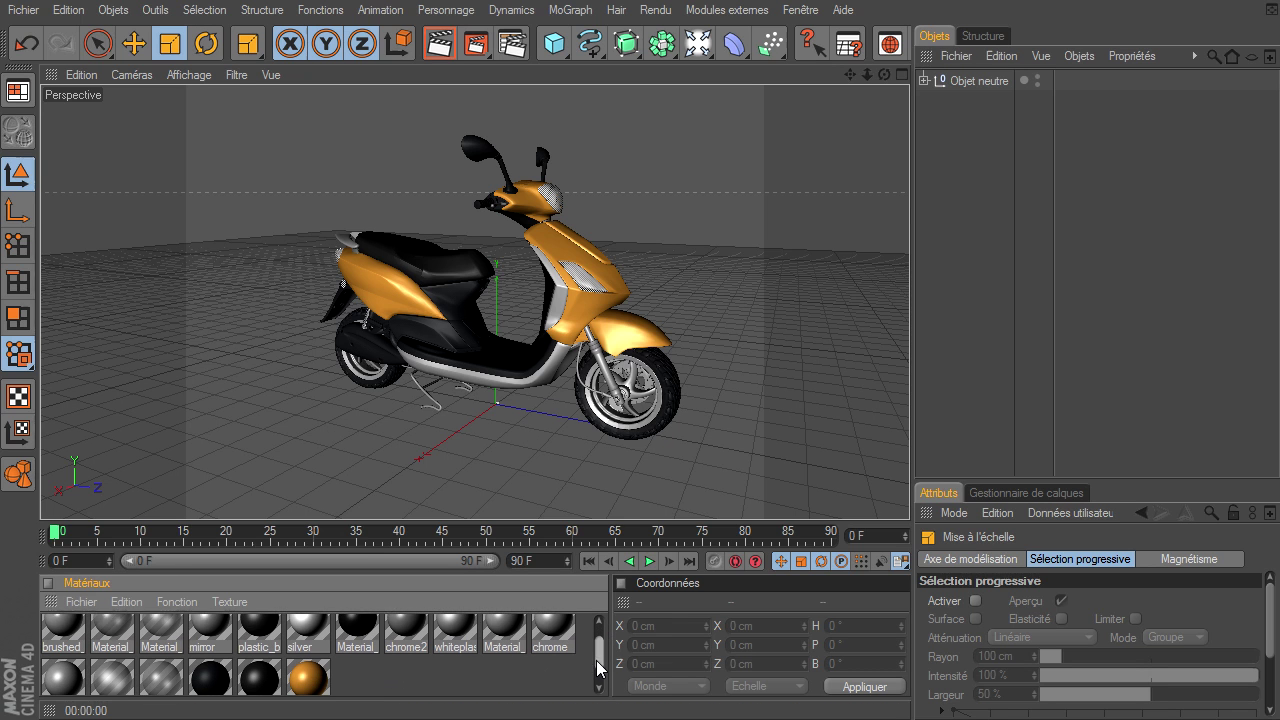
- Recolour the body material to deep red (R 172, V 10, B 10), then close the editor
double_click(310, 678)
drag(516, 106, 924, 136)
click(912, 210)
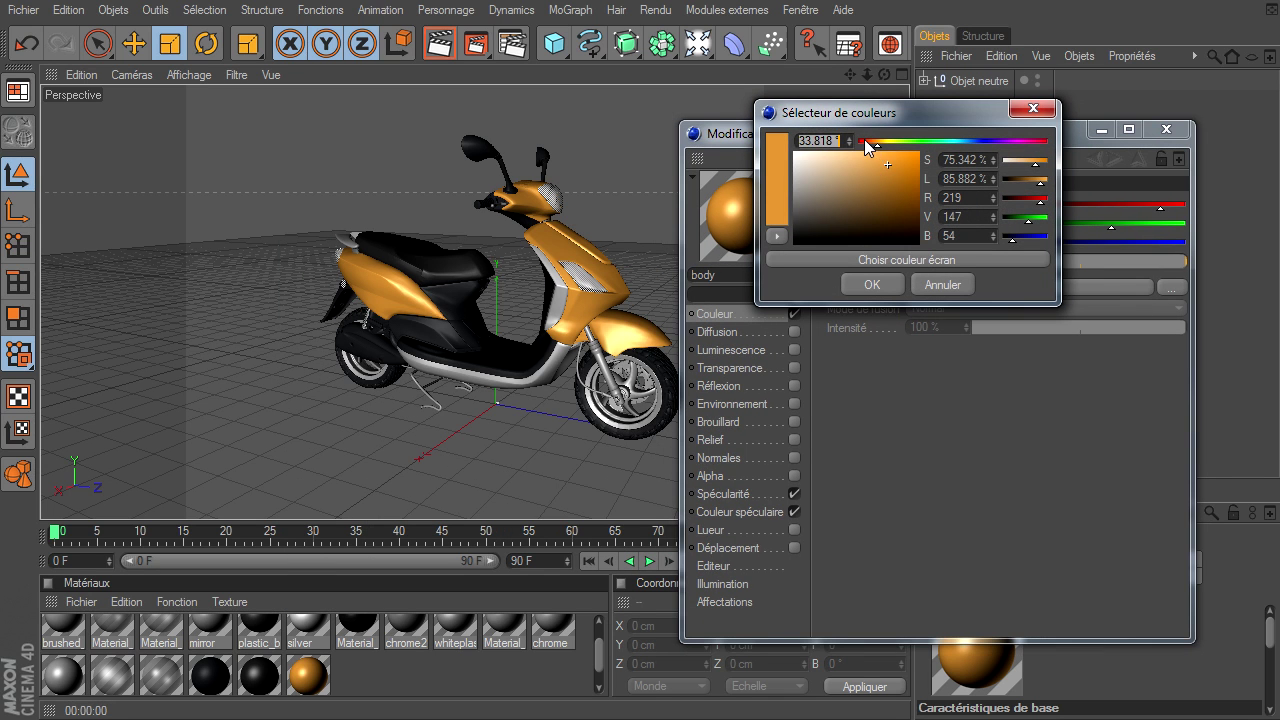
click(868, 140)
click(911, 182)
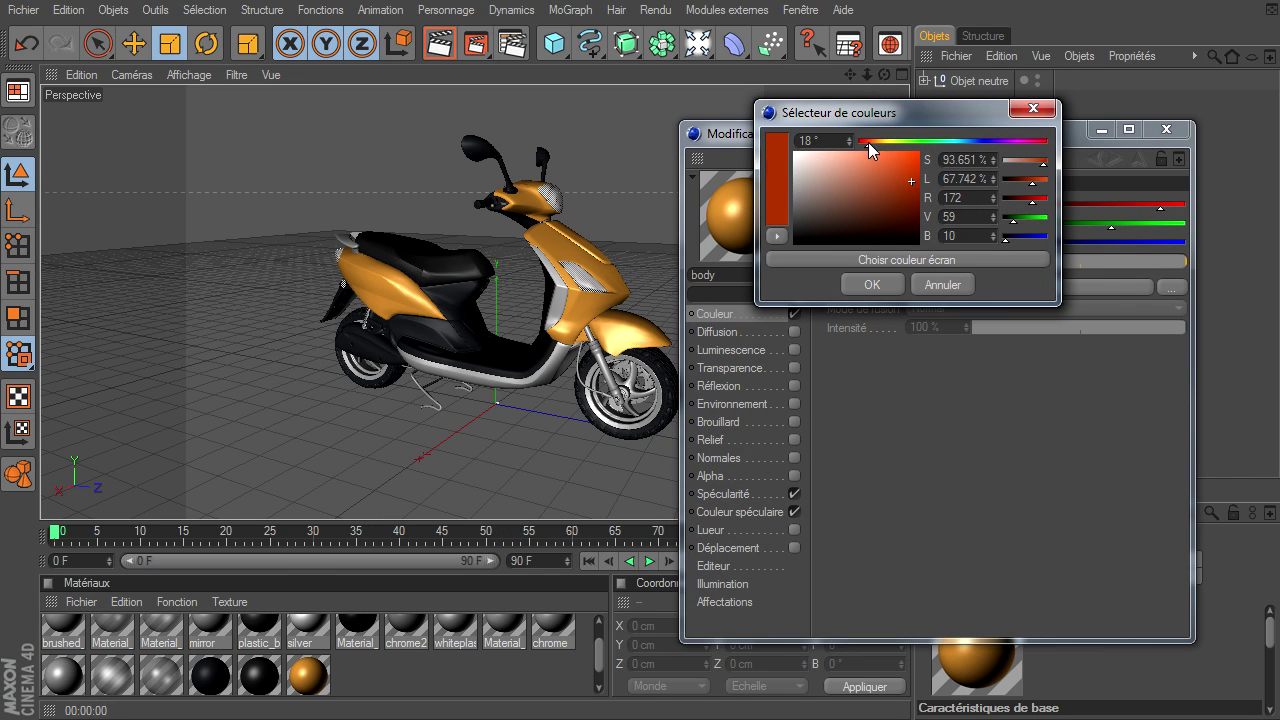
drag(868, 142, 860, 142)
click(866, 286)
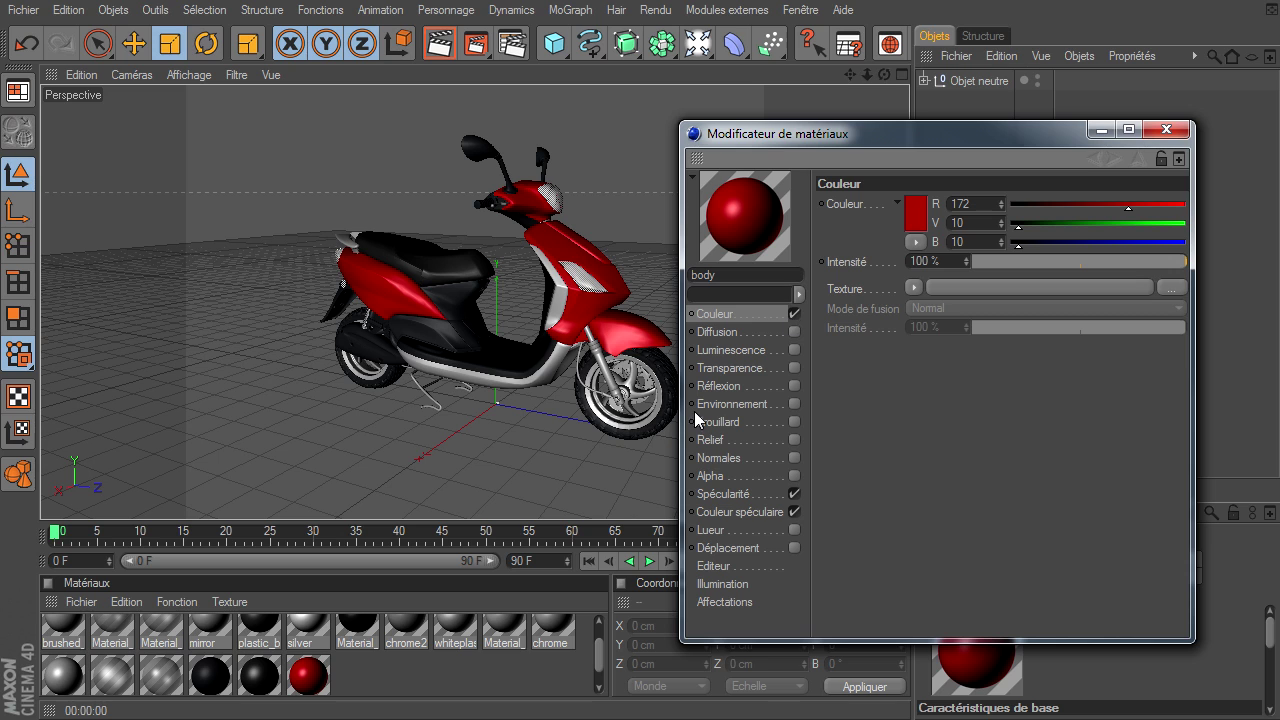
click(171, 686)
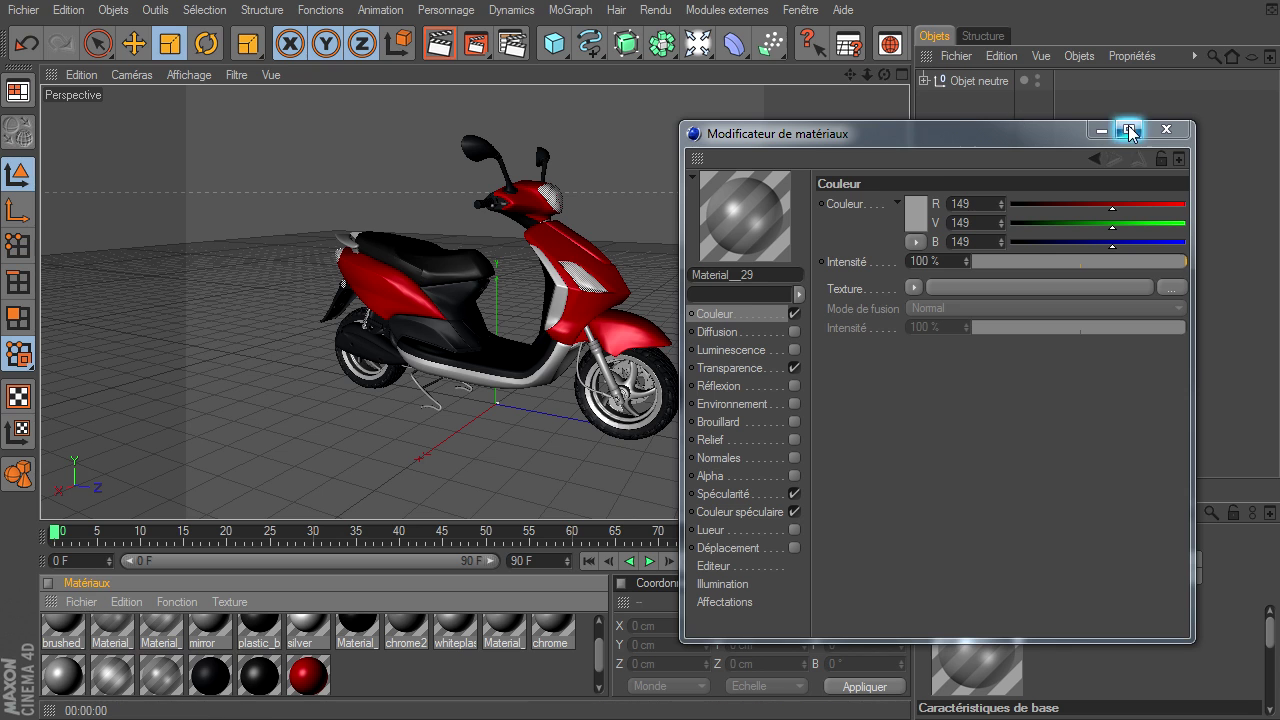
click(1167, 139)
click(1167, 139)
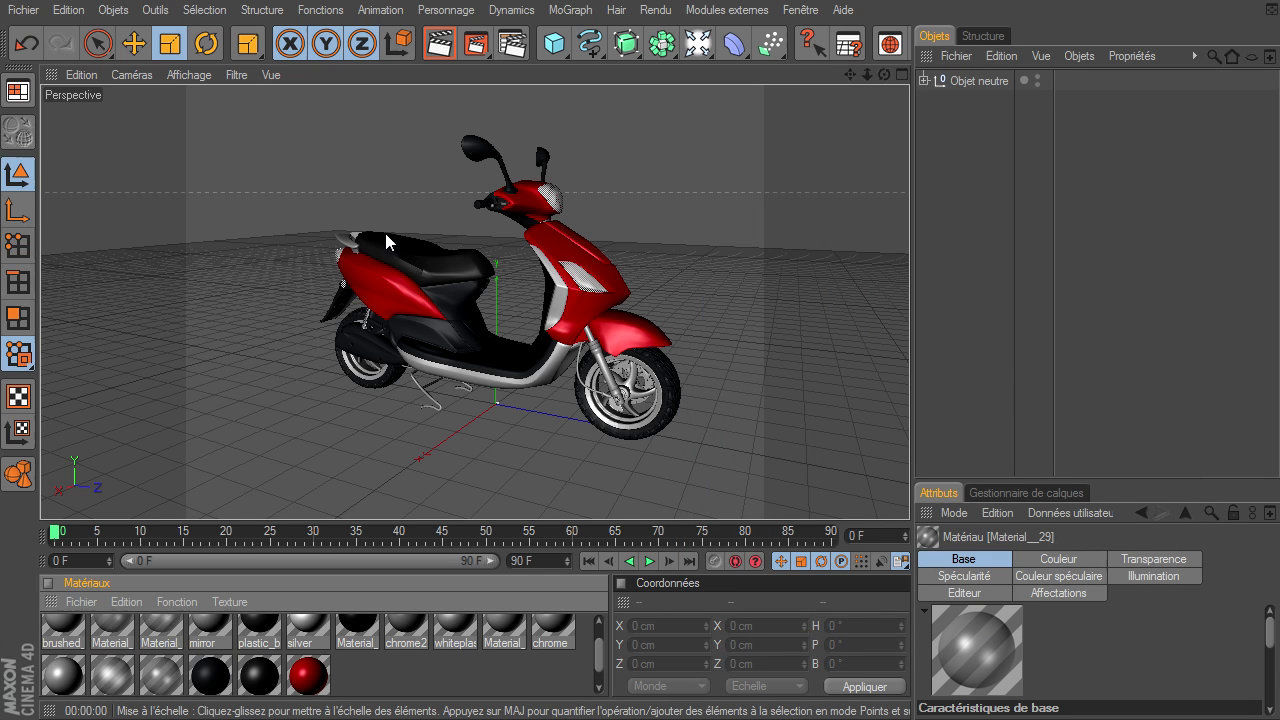
- Close Scooter_Japan.3DS via Fichier > Tout fermer without saving changes
click(24, 10)
click(91, 145)
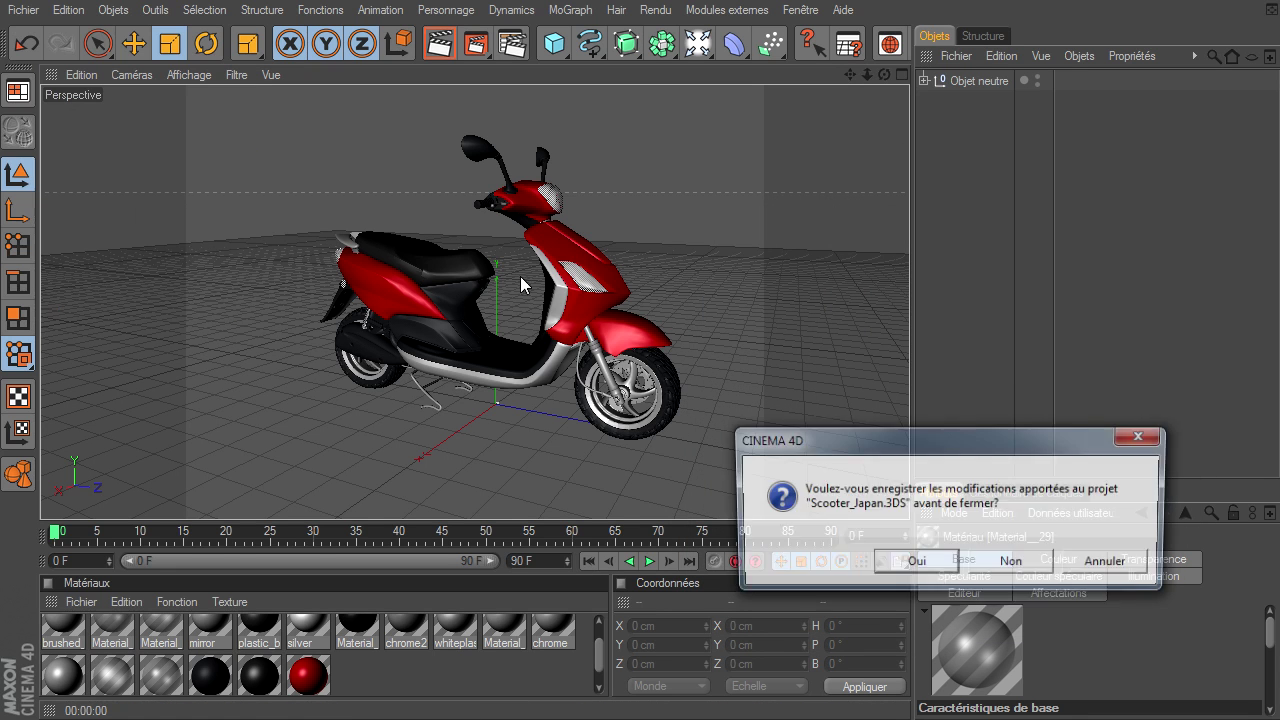
click(1012, 564)
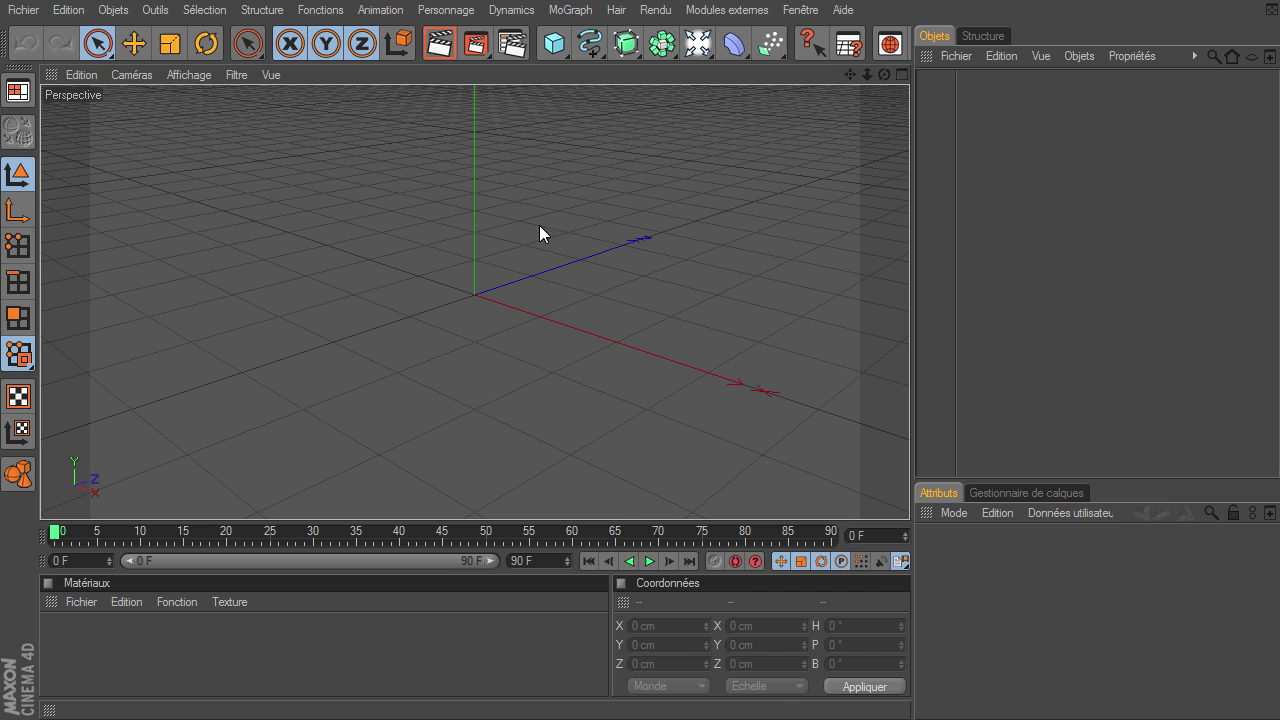
- Import the car model with its materials and expand Group01 to list its parts
click(394, 399)
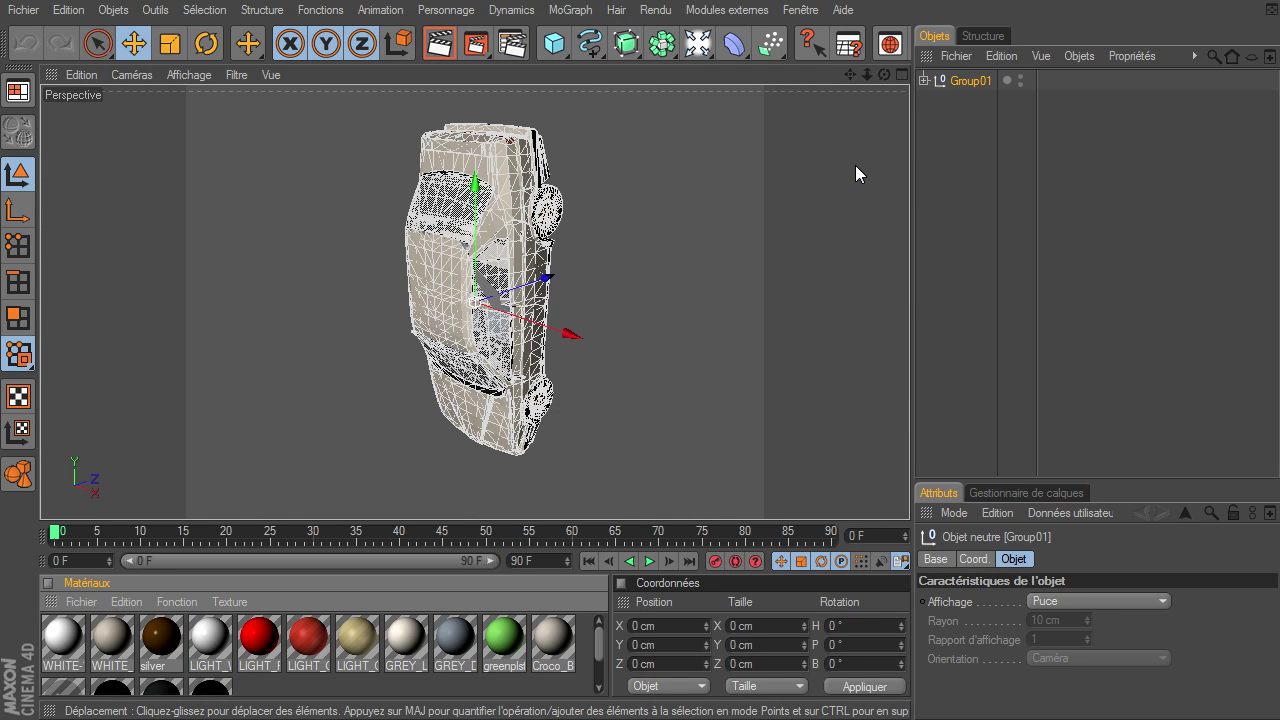
mouse_move(868, 76)
mouse_down()
mouse_move(950, 498)
mouse_move(869, 494)
mouse_move(855, 420)
mouse_up()
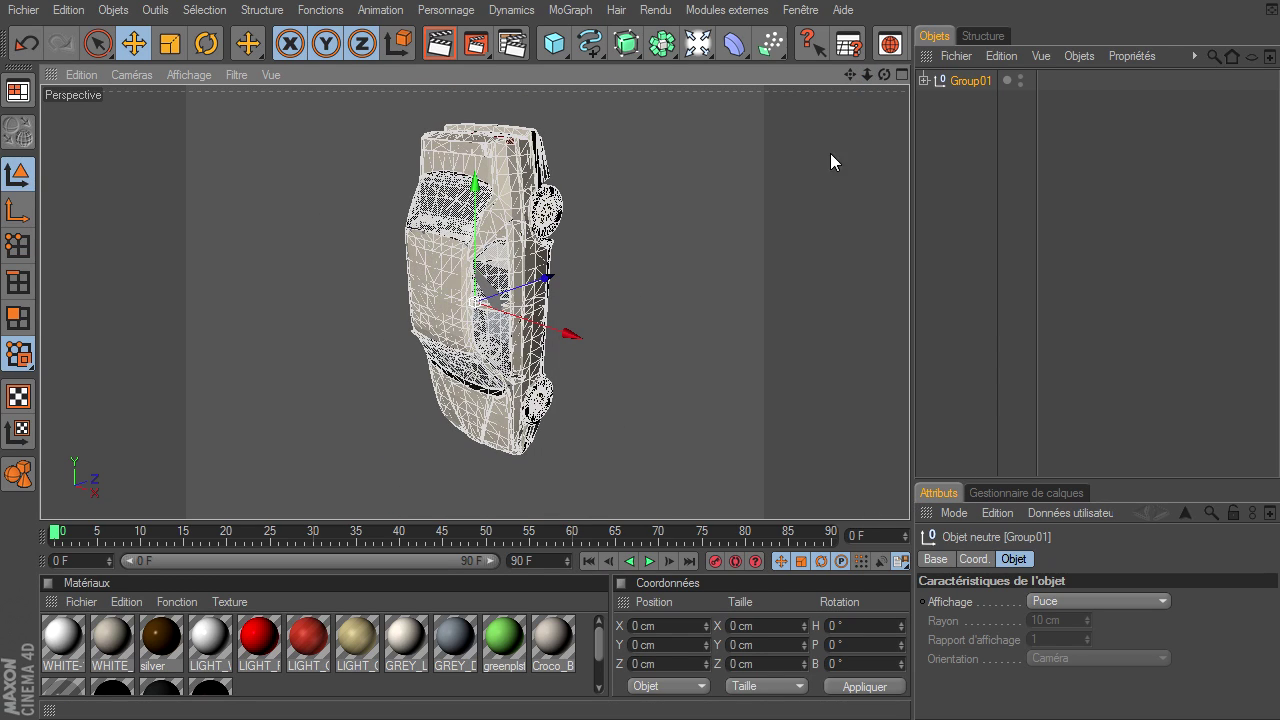
click(924, 79)
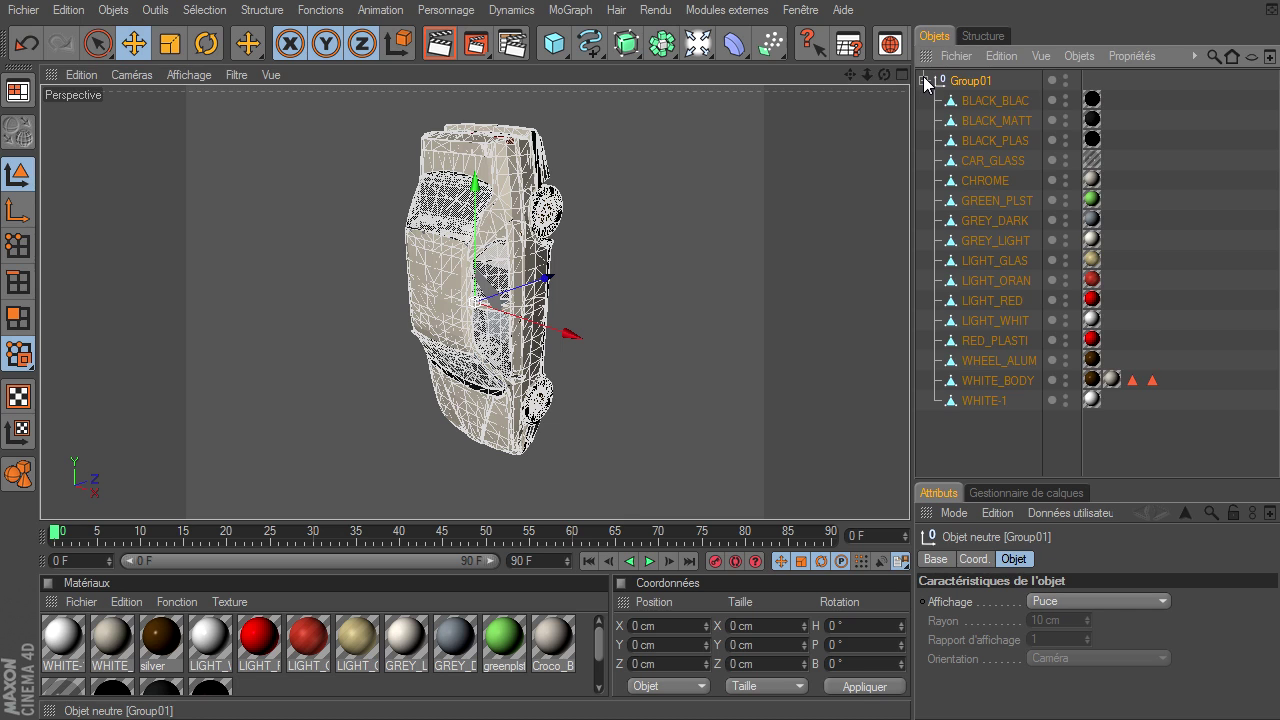
- Test-render the car view, then select Group01 ready for rotation
click(972, 448)
click(445, 45)
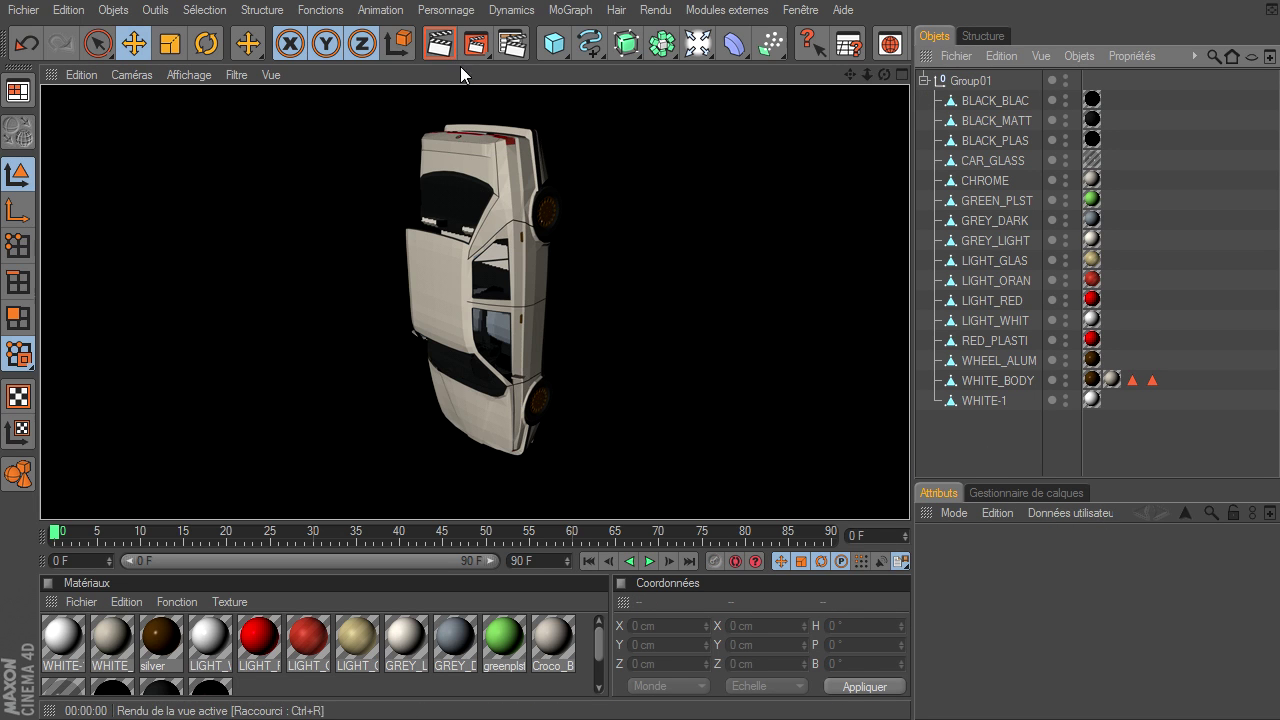
click(889, 80)
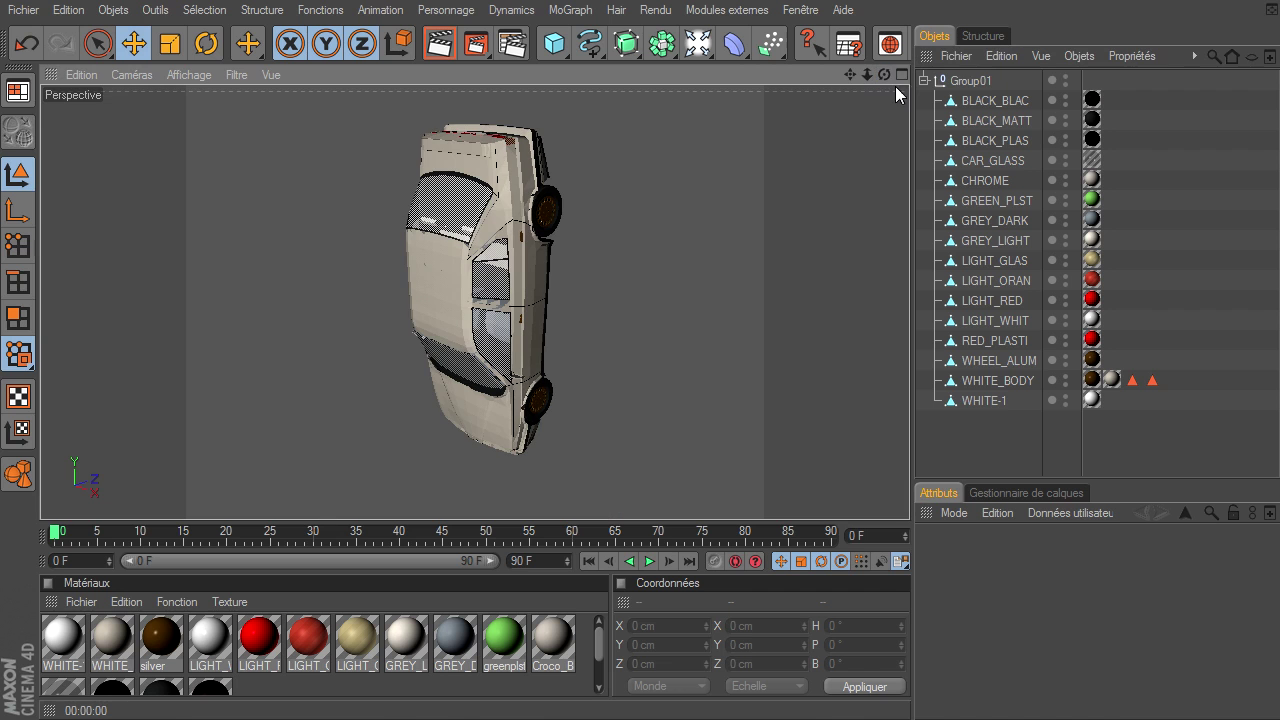
click(955, 88)
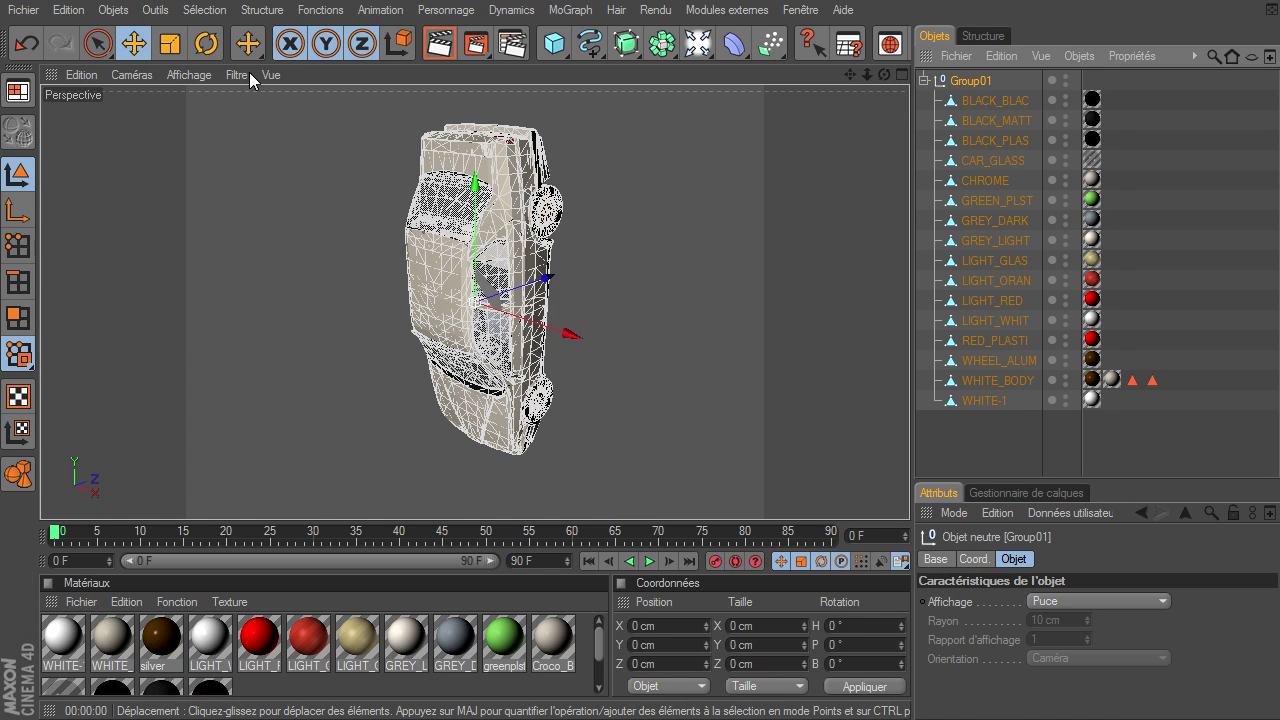
click(206, 43)
- Pitch Group01 by -90° so the car sits upright on its wheels
mouse_move(428, 282)
mouse_down()
mouse_move(453, 248)
mouse_move(508, 223)
mouse_up()
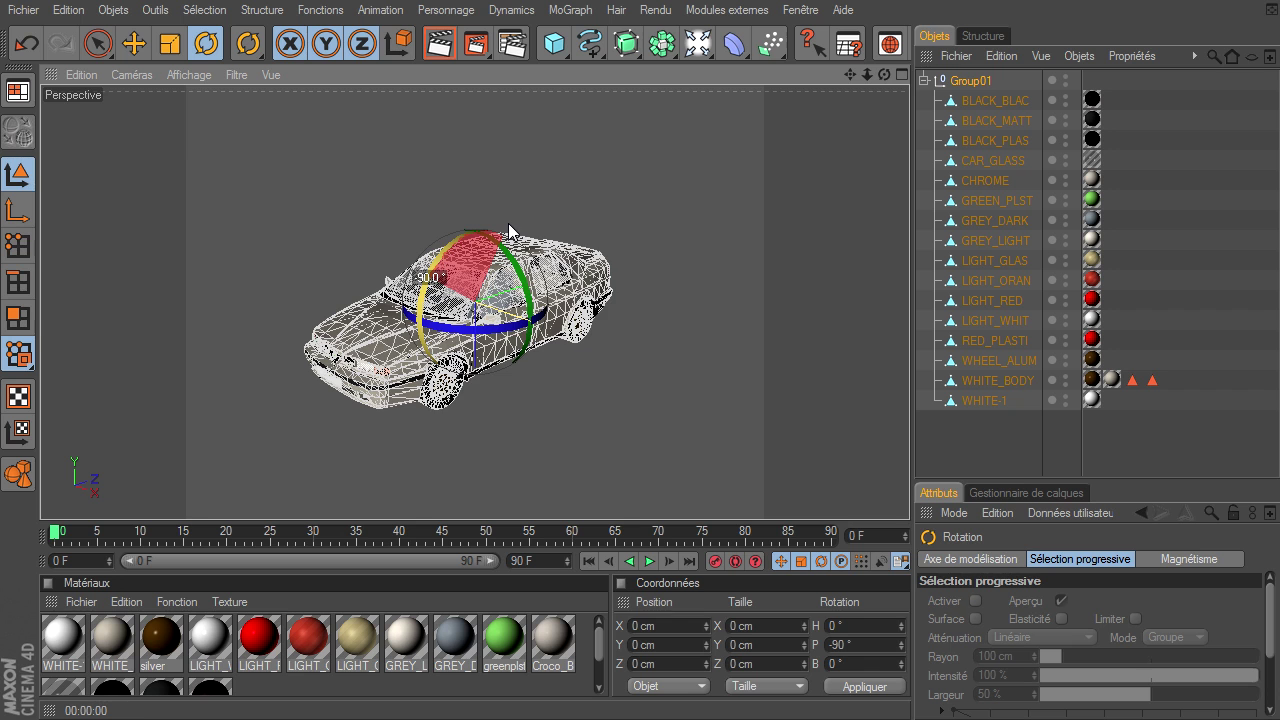
click(804, 361)
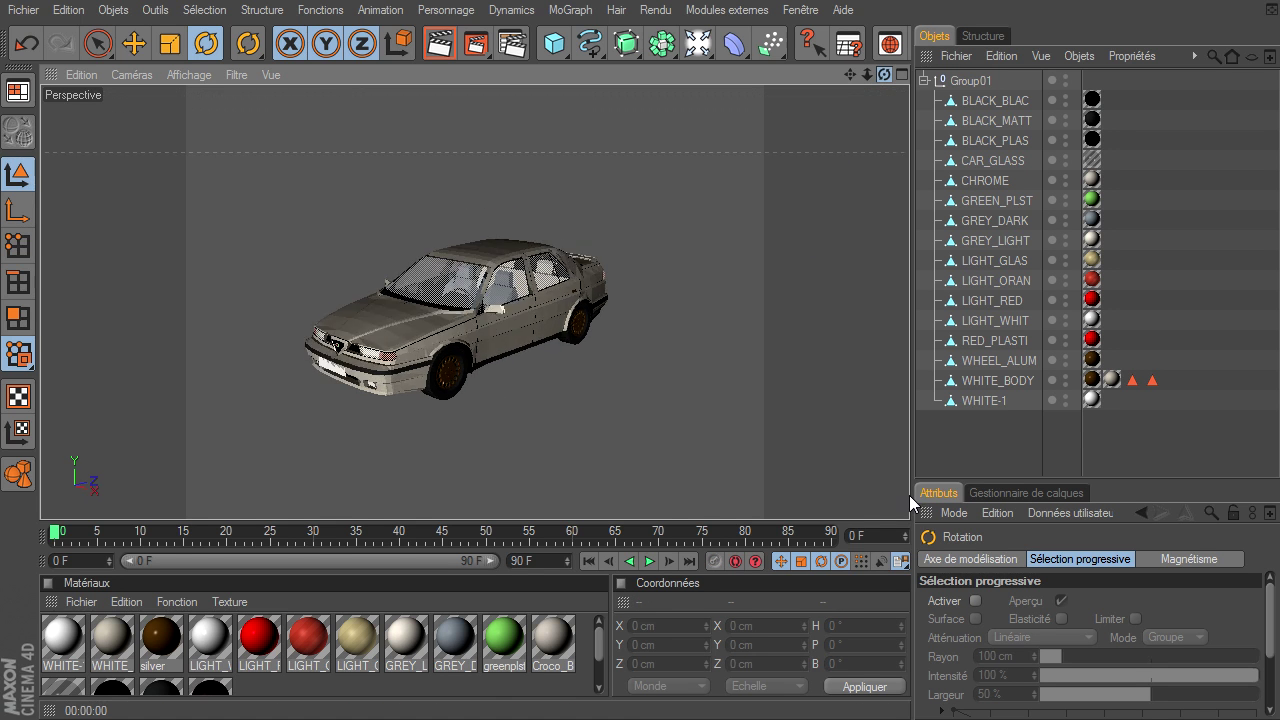
alt+drag(910, 502, 913, 507)
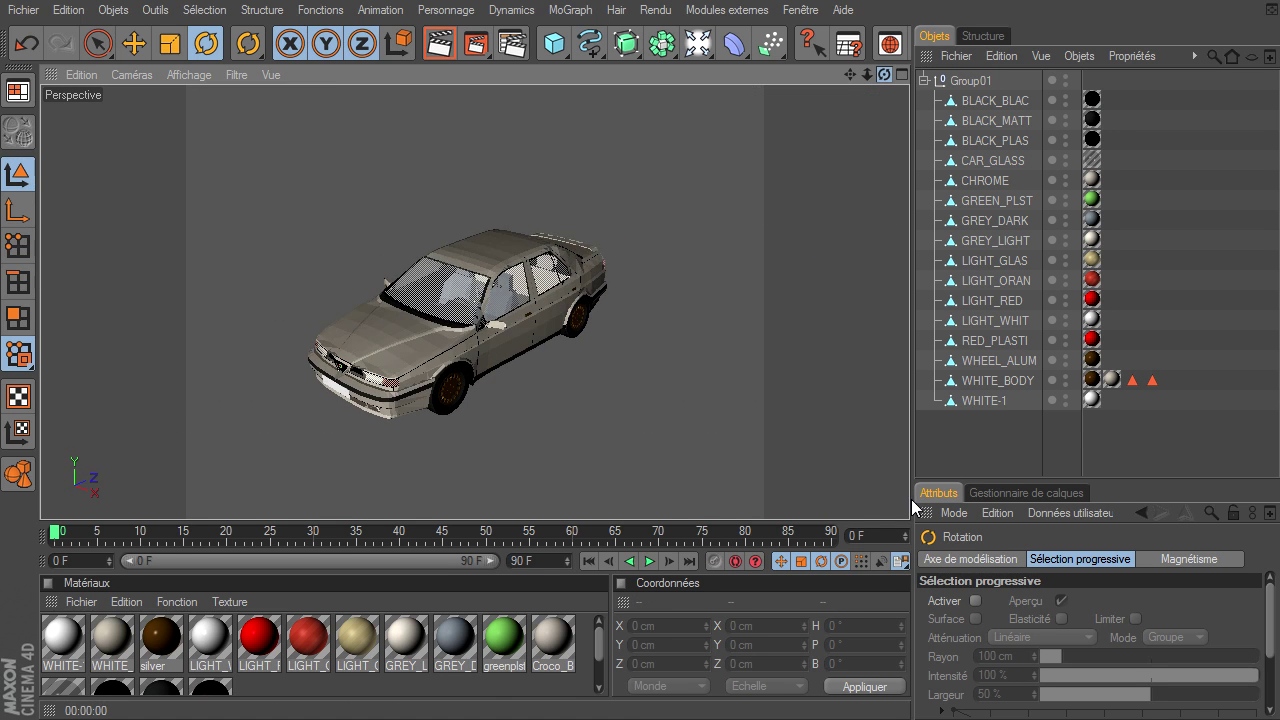
- Check the viewport Affichage and Filtre menus without changing anything
click(191, 76)
mouse_move(205, 104)
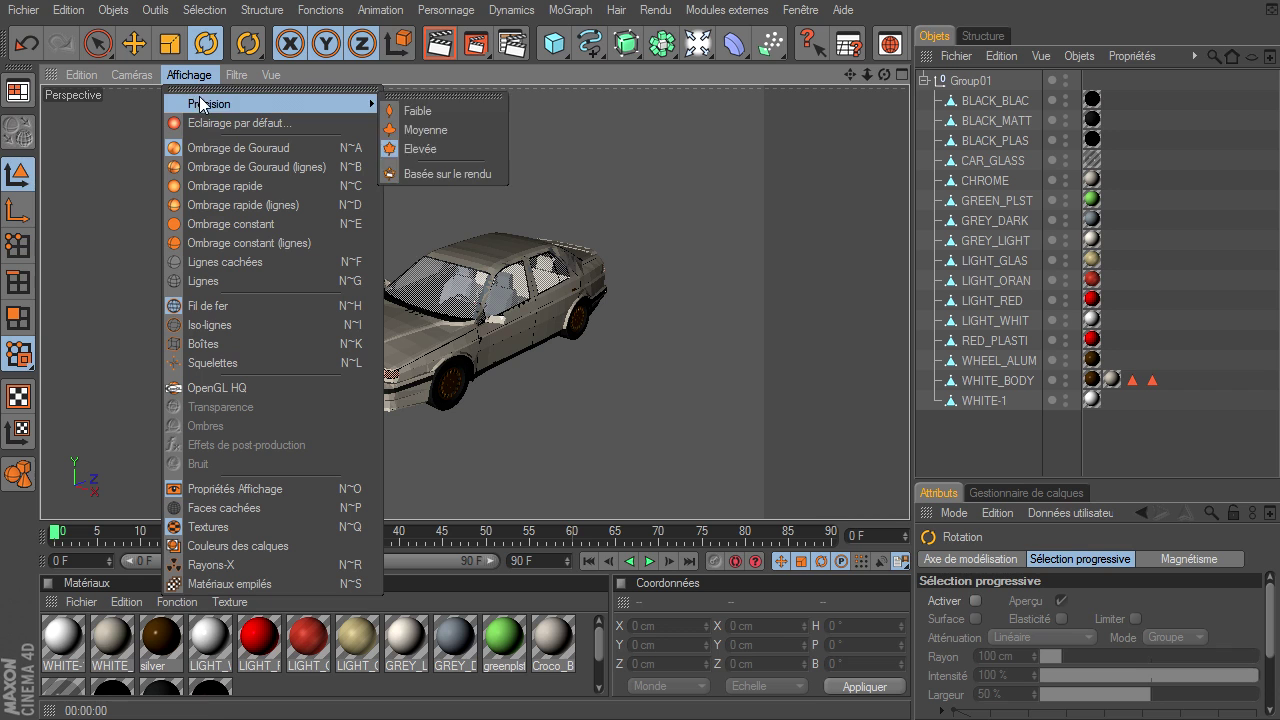
click(237, 75)
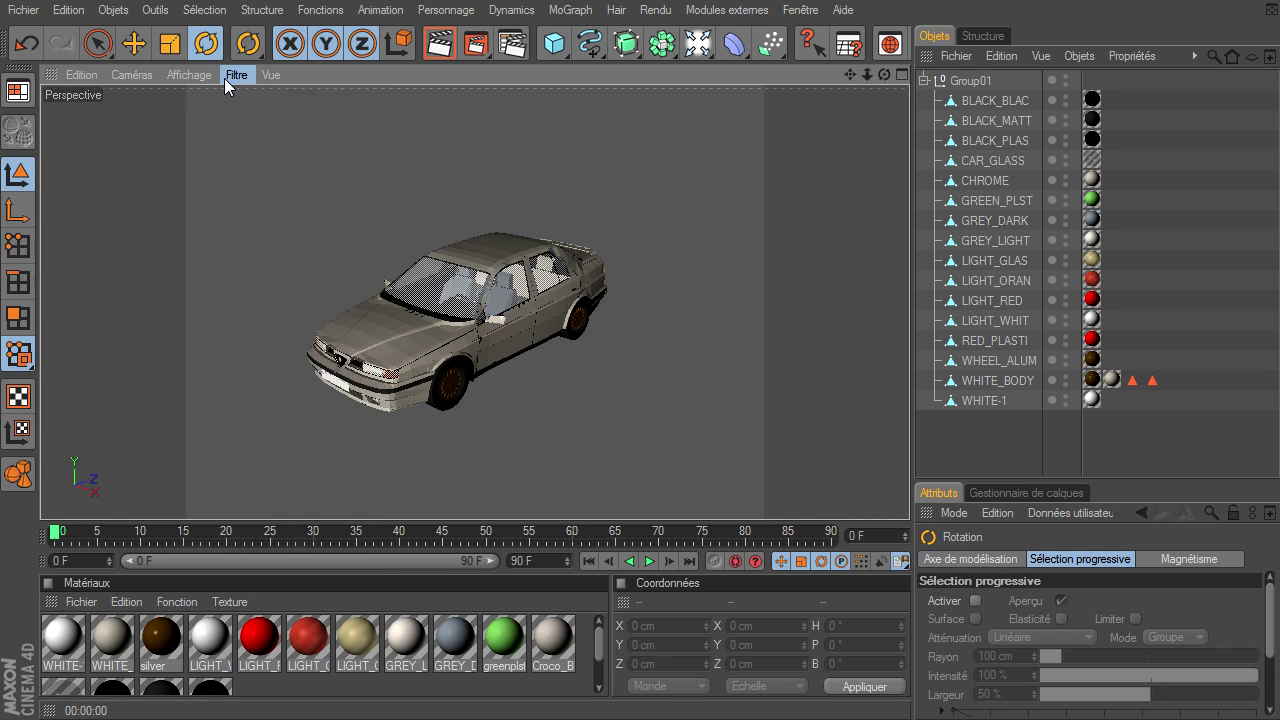
click(237, 75)
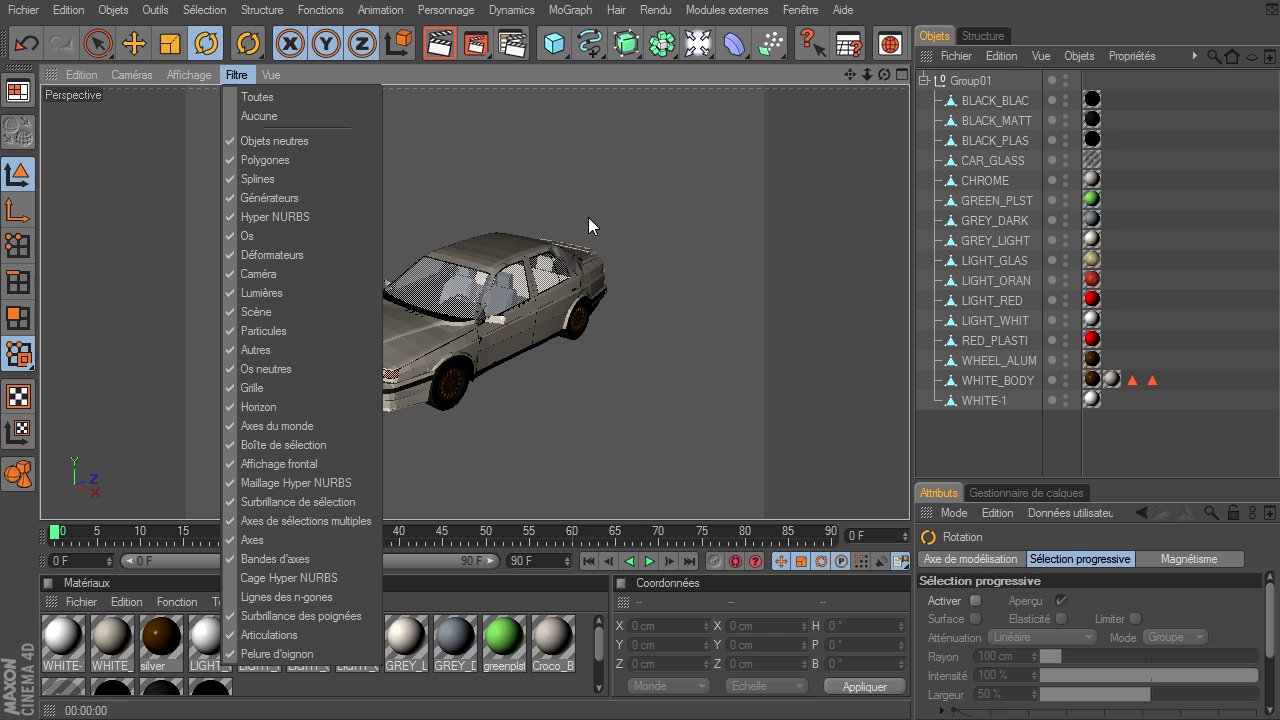
click(695, 255)
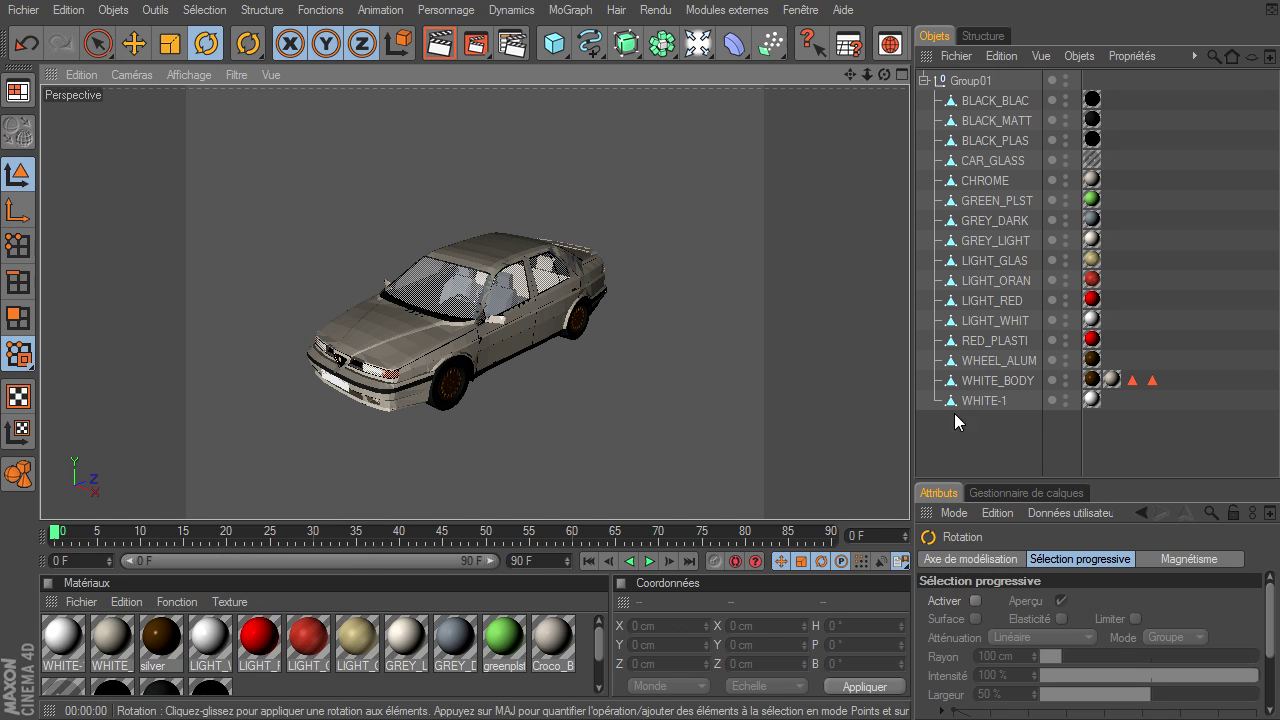
- Render front three-quarter previews of the car, then select WHITE_BODY
click(444, 56)
drag(867, 74, 370, 92)
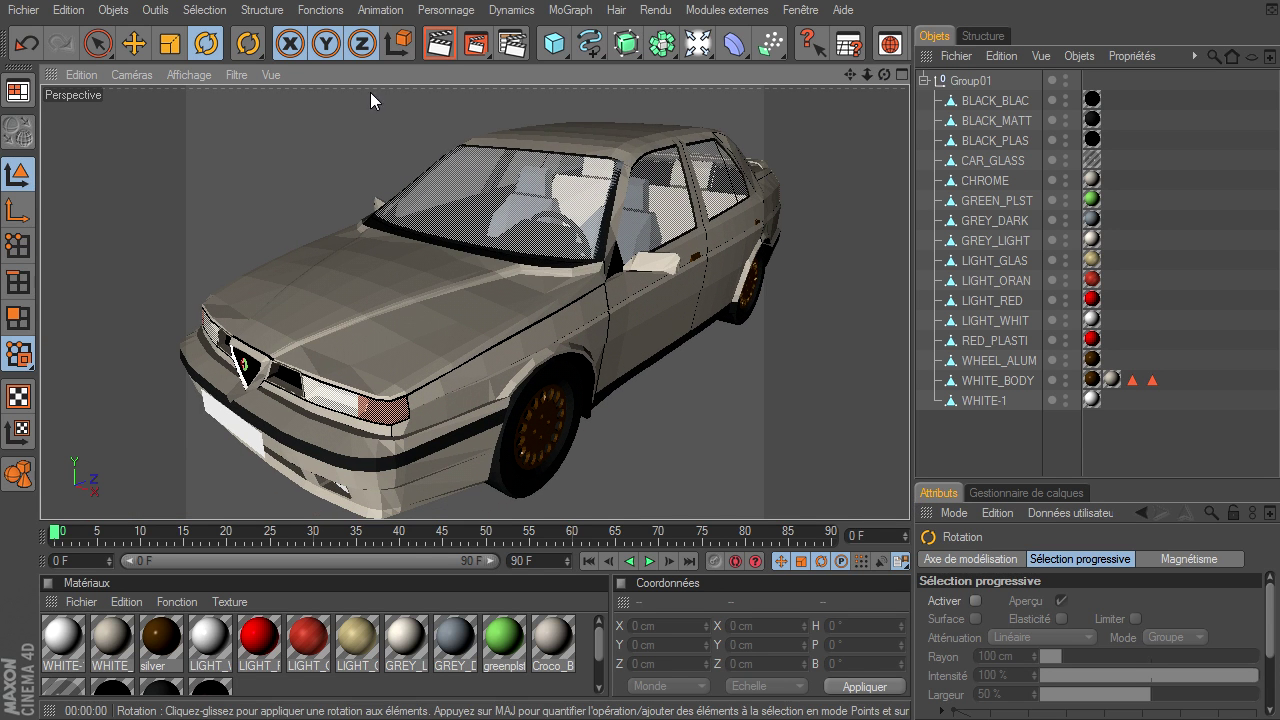
click(436, 50)
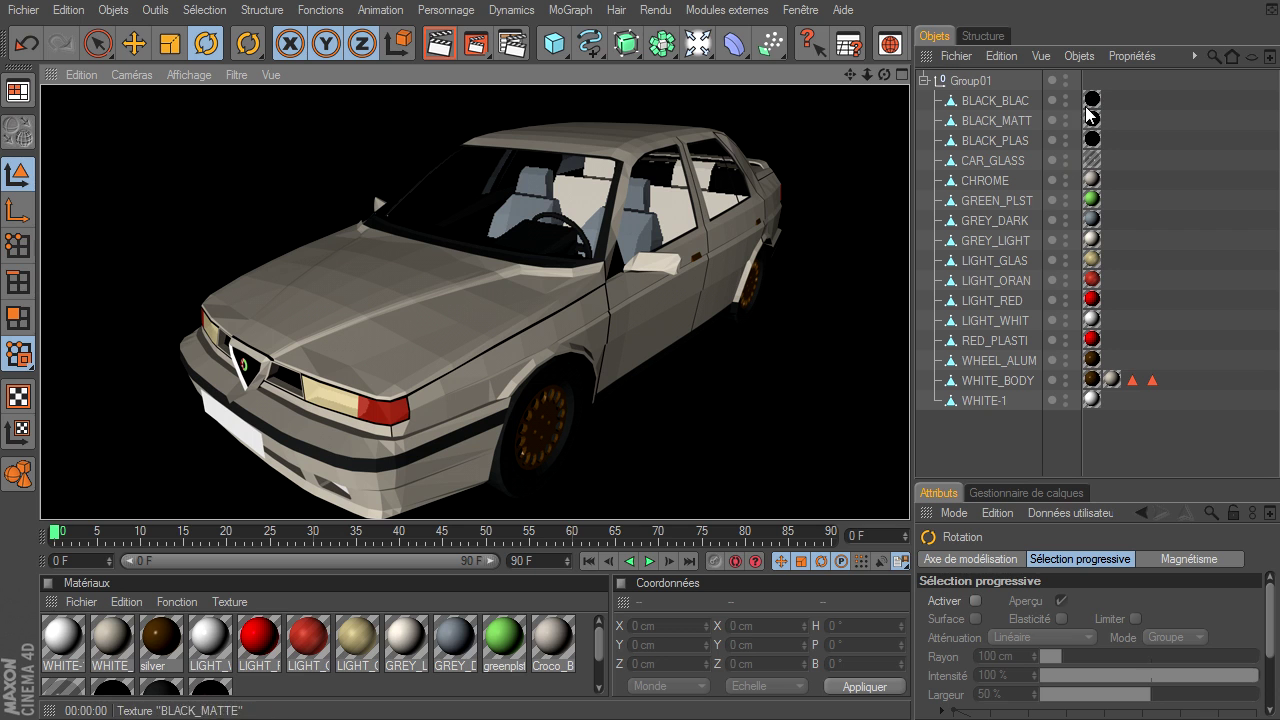
click(363, 320)
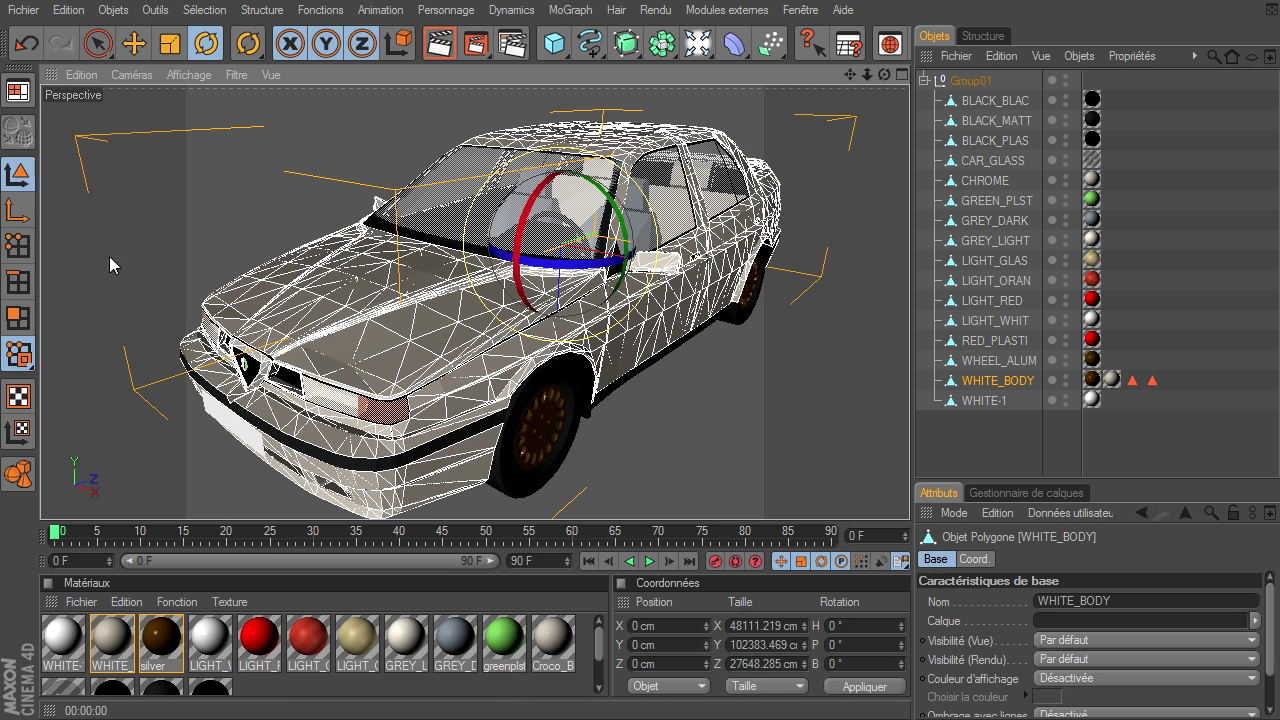
- Add a Phong smoothing tag to WHITE_BODY from its context menu
click(1008, 382)
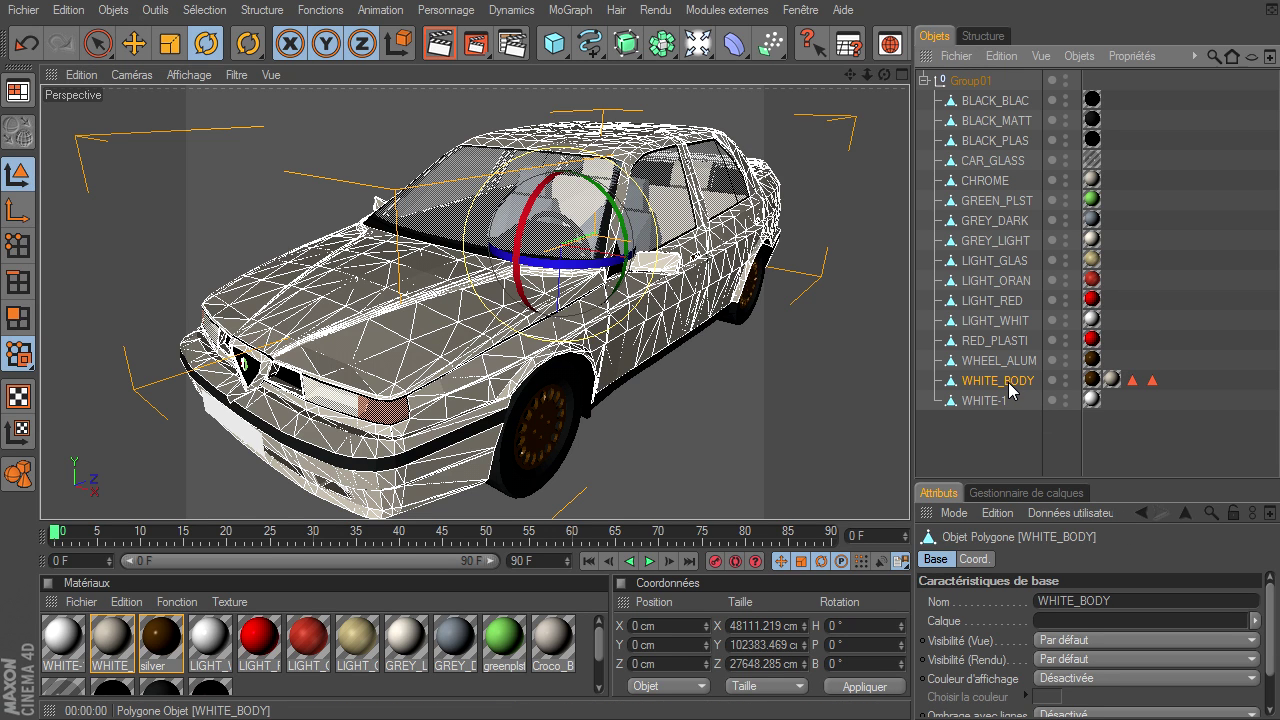
right_click(1008, 382)
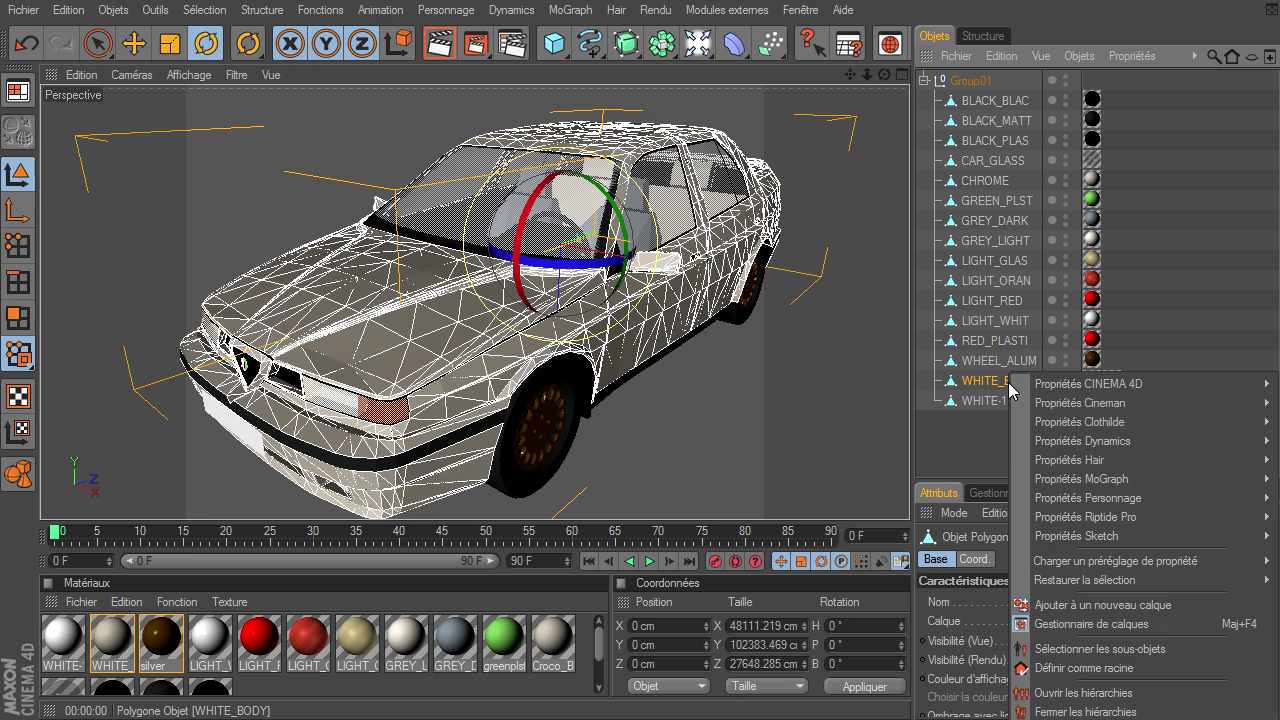
click(947, 463)
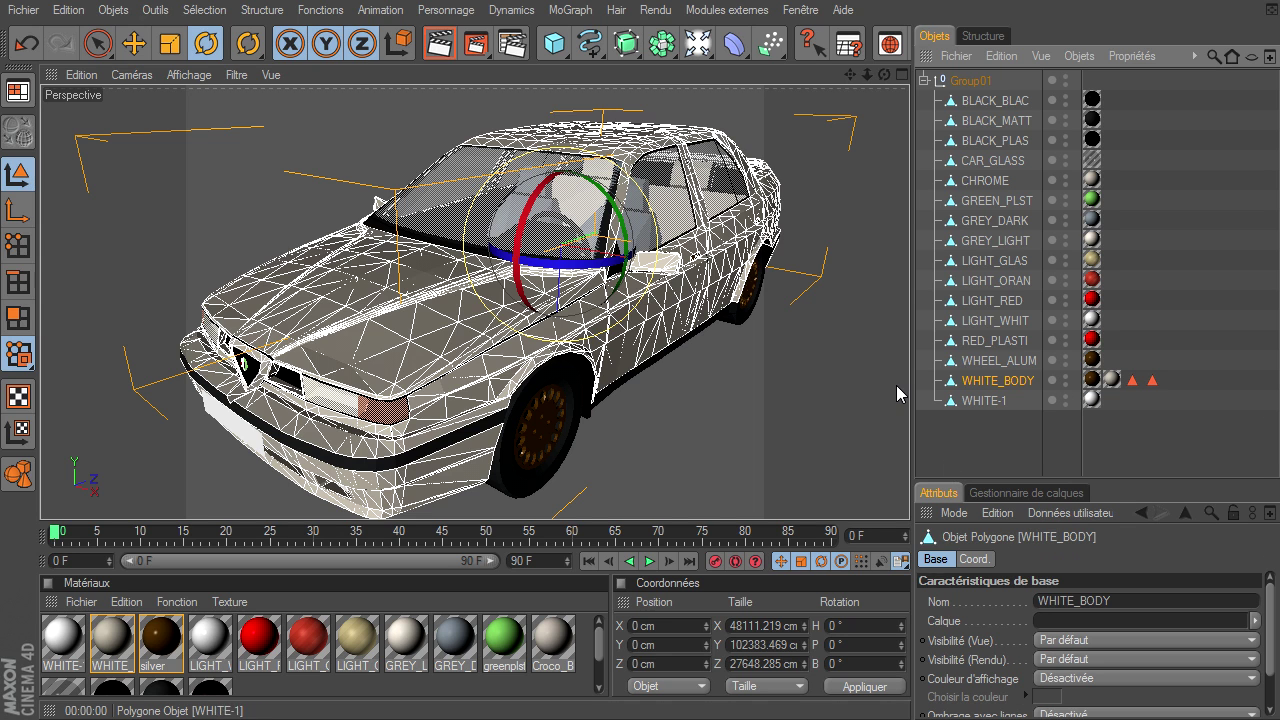
right_click(962, 386)
mouse_move(1050, 383)
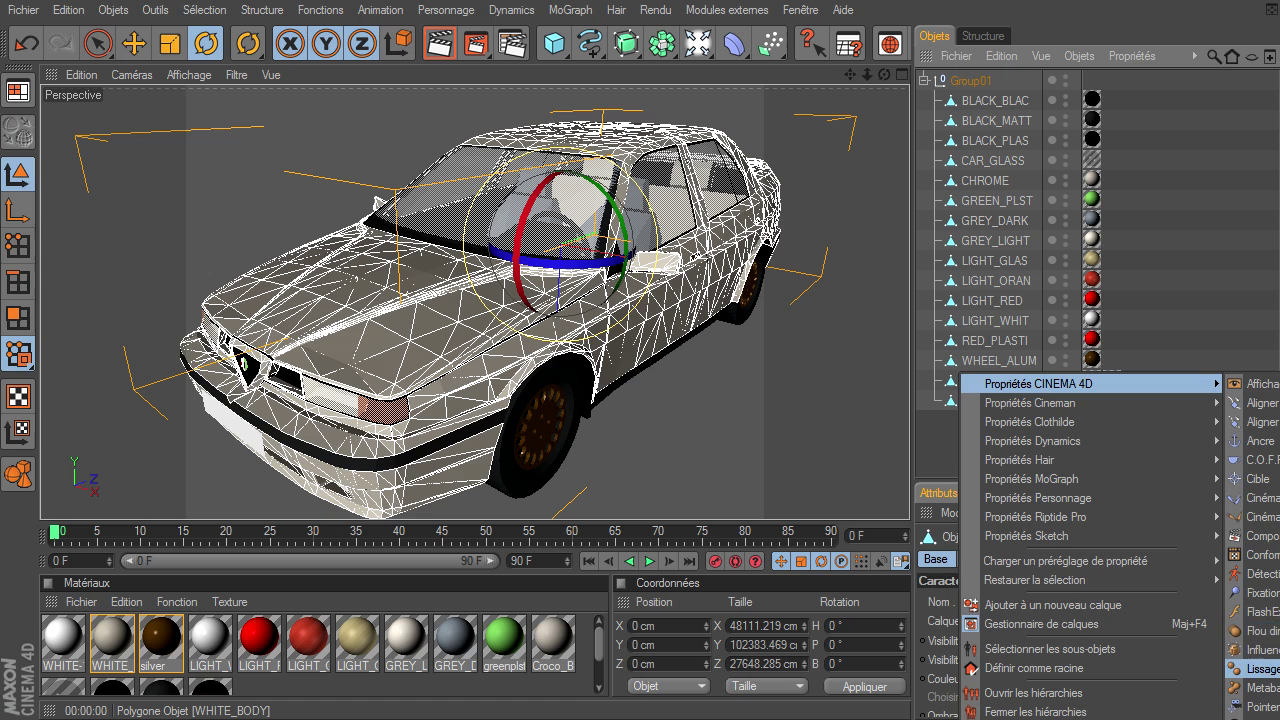
click(1260, 668)
click(970, 453)
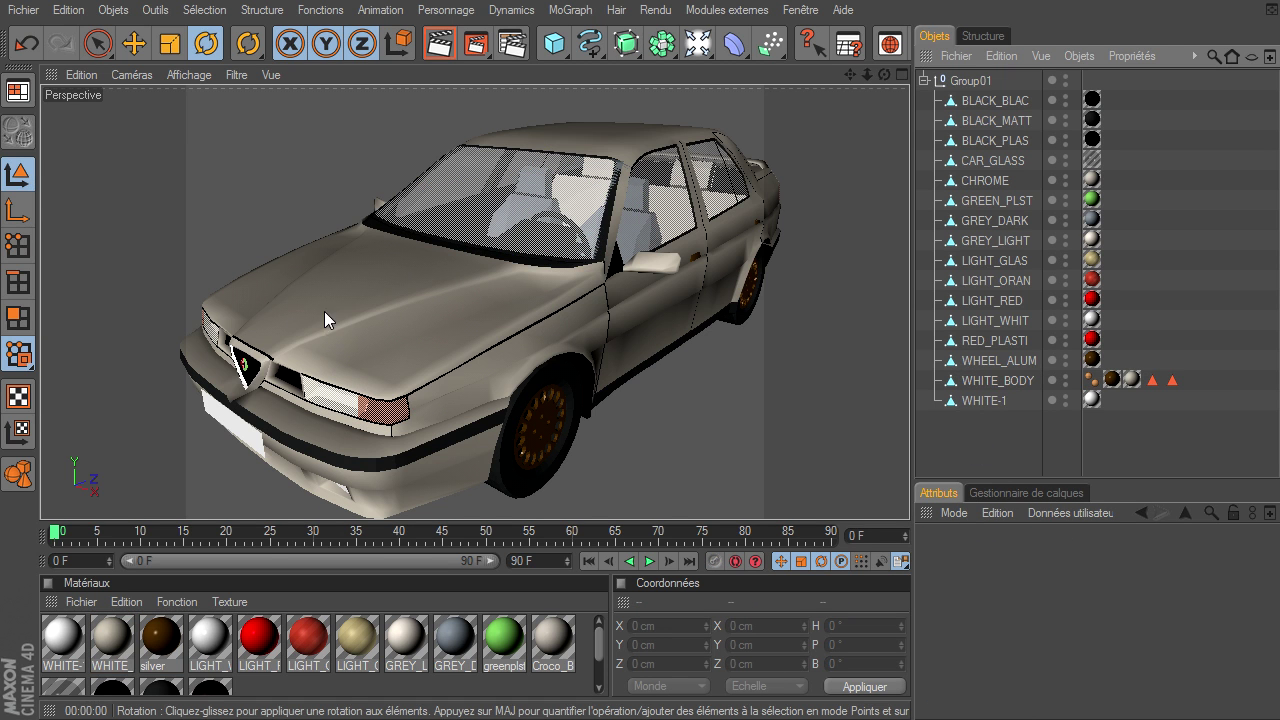
- Replace WHITE_BODY's smoothing tag with a fresh Phong tag and render the car
click(1092, 380)
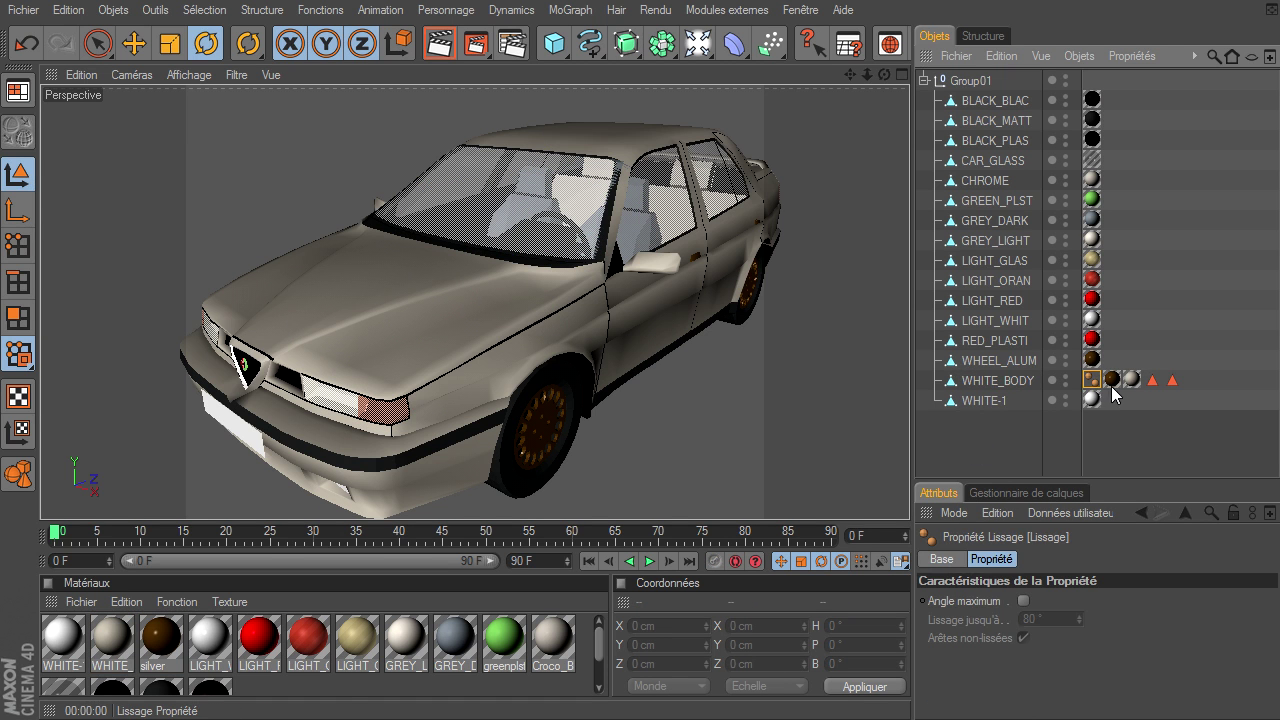
key(Delete)
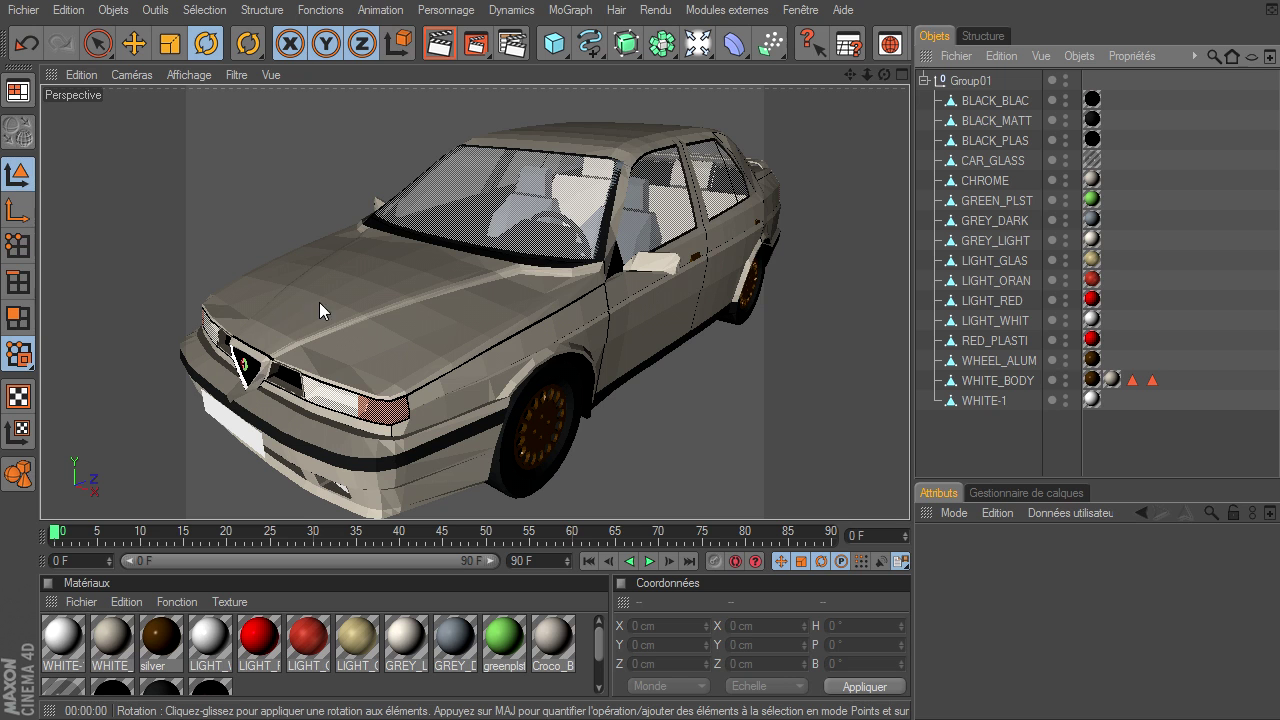
click(1005, 380)
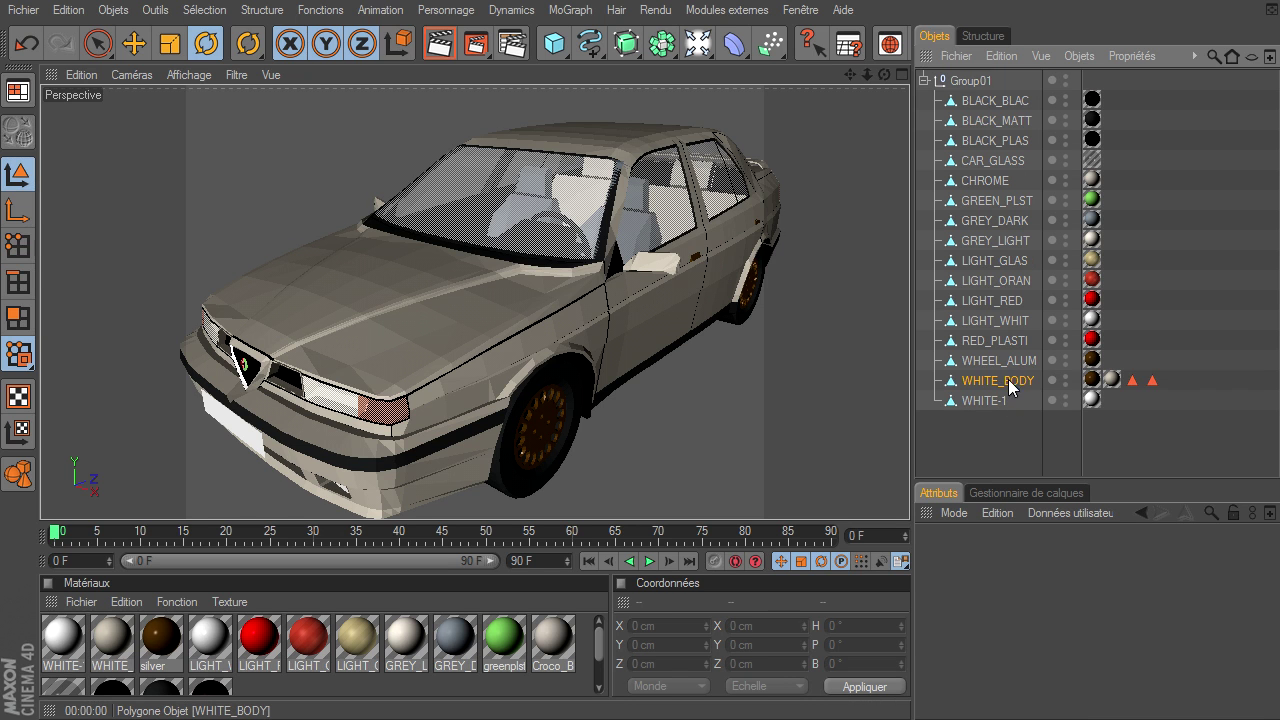
right_click(985, 383)
mouse_move(1065, 383)
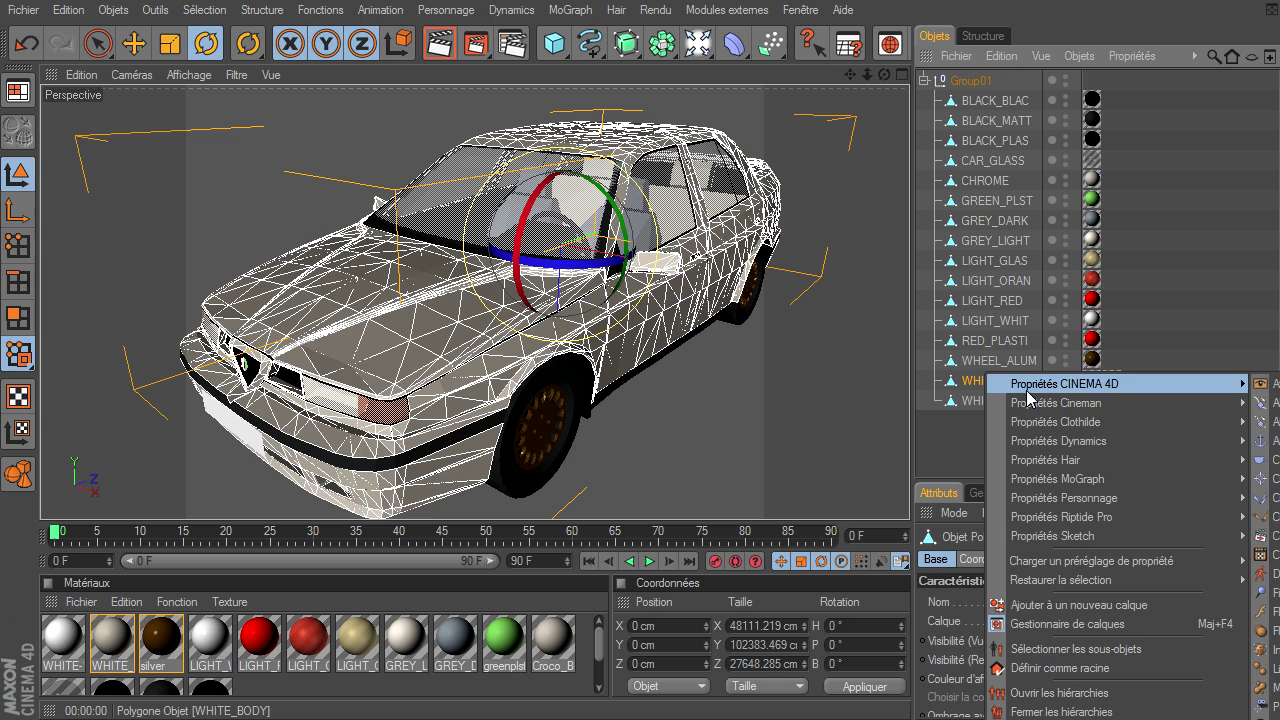
click(1265, 668)
click(484, 358)
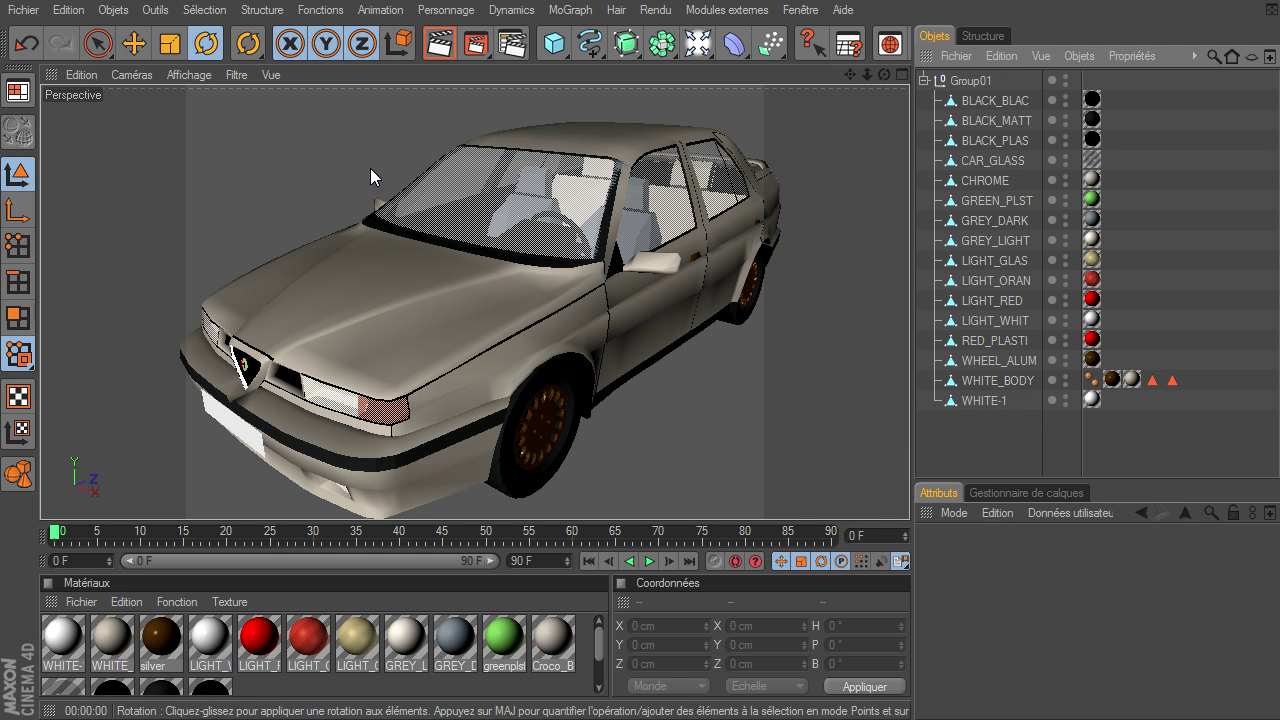
click(440, 43)
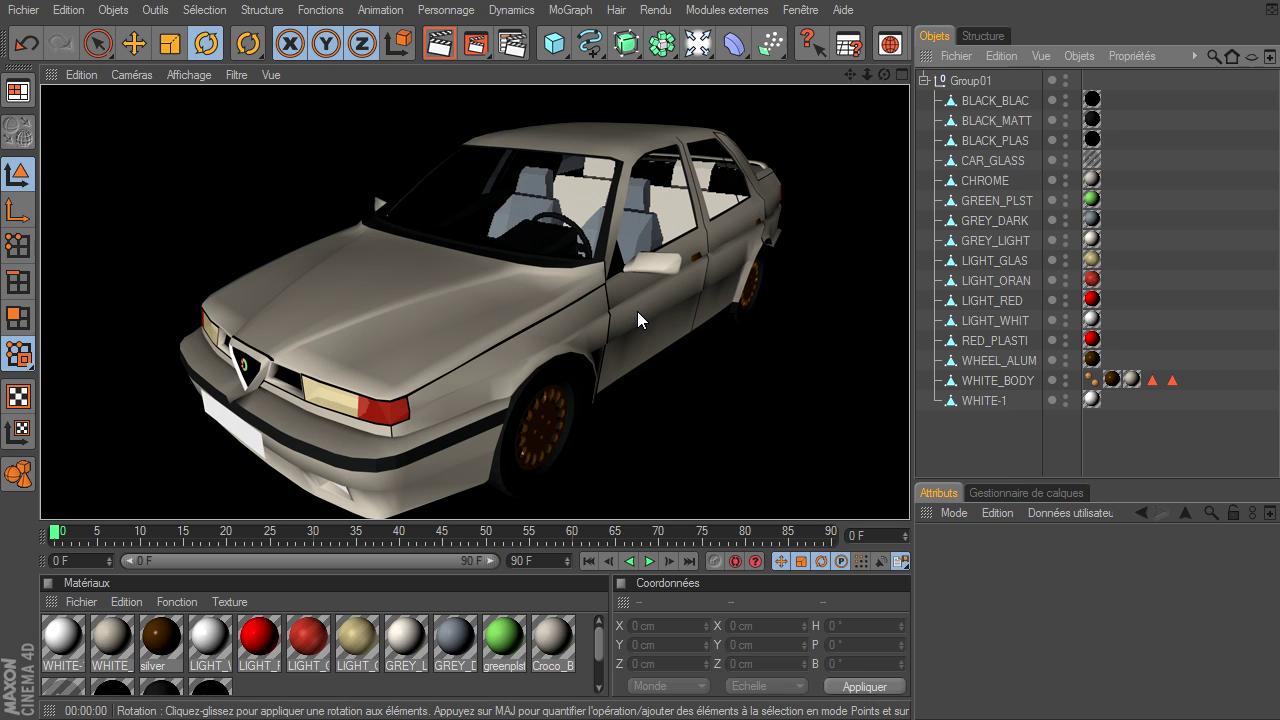
- Ctrl-drag copies of the Phong tag onto GREY_DARK, GREEN_PLST, CHROME and the other parts, then render
click(1092, 381)
mouse_move(1090, 380)
mouse_down()
mouse_move(1112, 342)
mouse_move(1111, 296)
mouse_up()
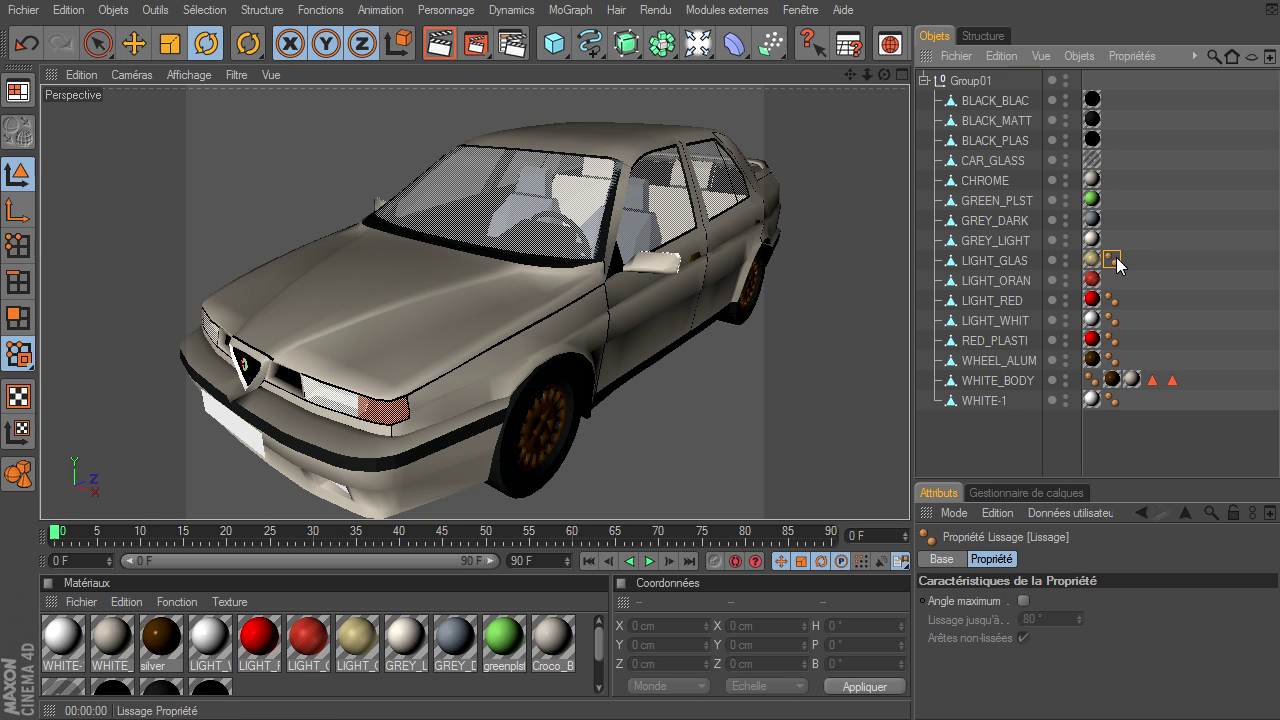
click(1111, 188)
ctrl+drag(1110, 240, 1110, 100)
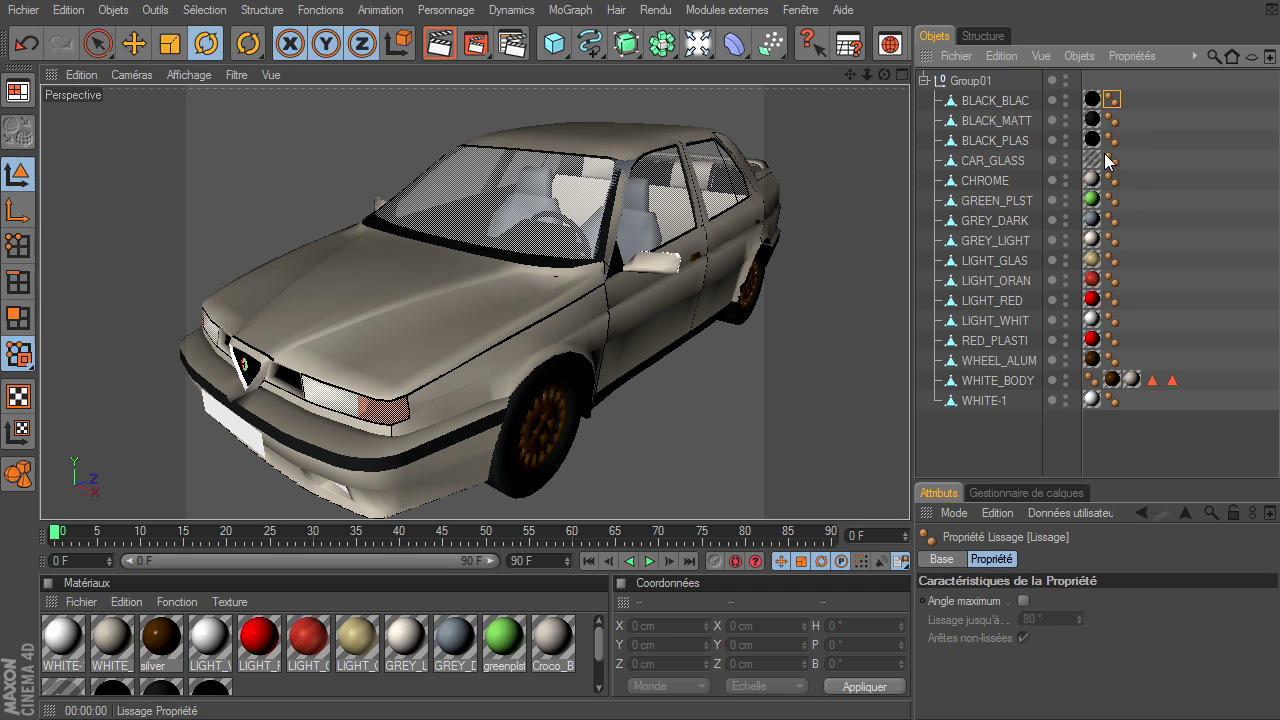
click(972, 441)
click(440, 43)
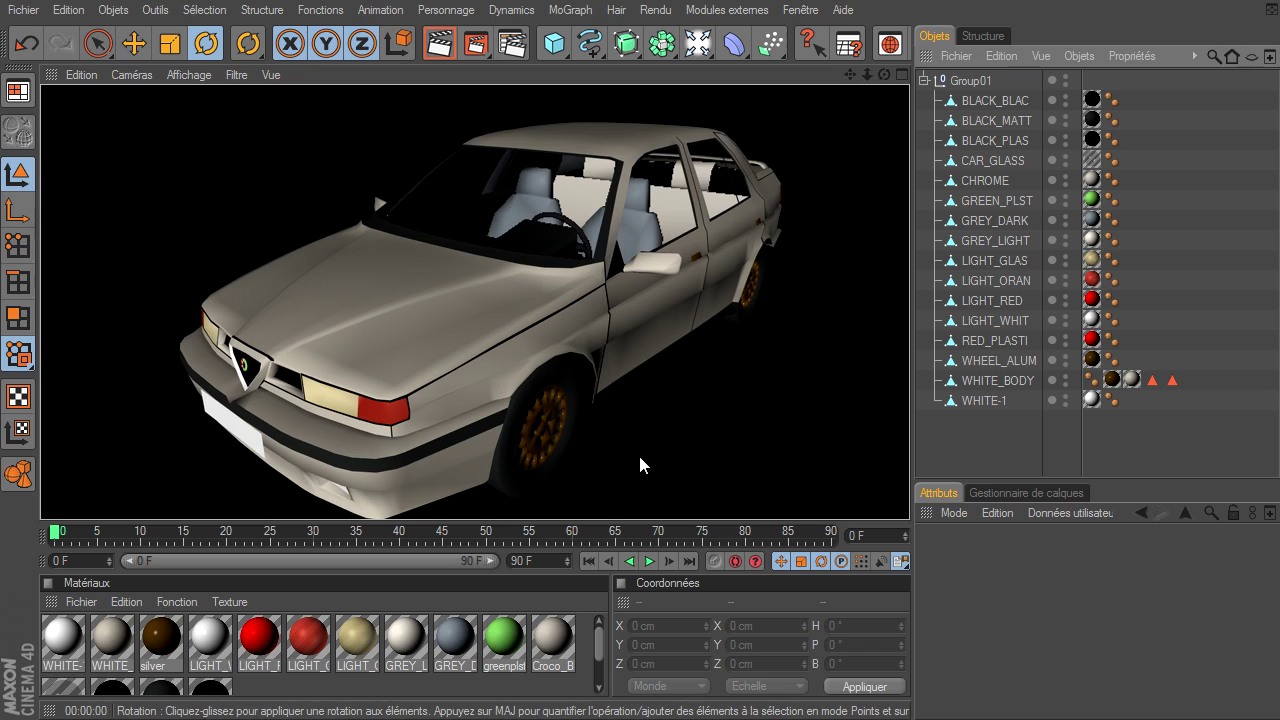
- Orbit to the car's rear and open the LIGHT_RED material editor
drag(884, 74, 910, 503)
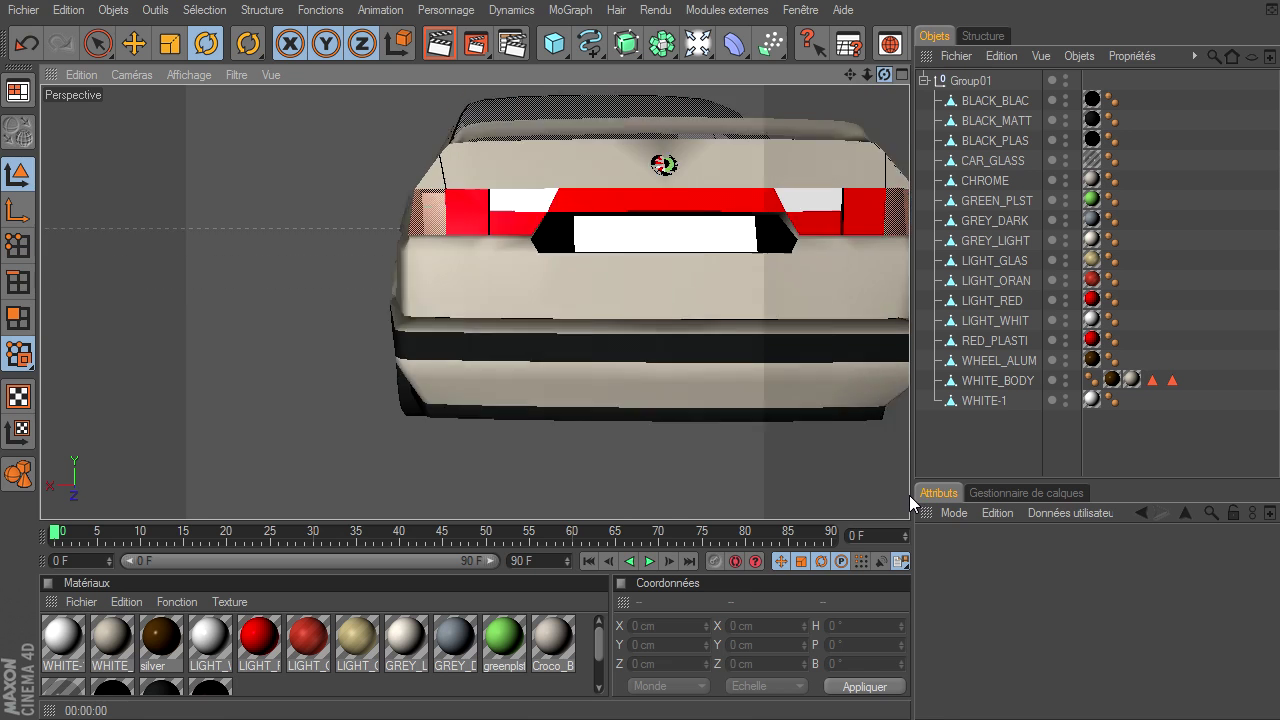
drag(910, 503, 710, 197)
click(258, 637)
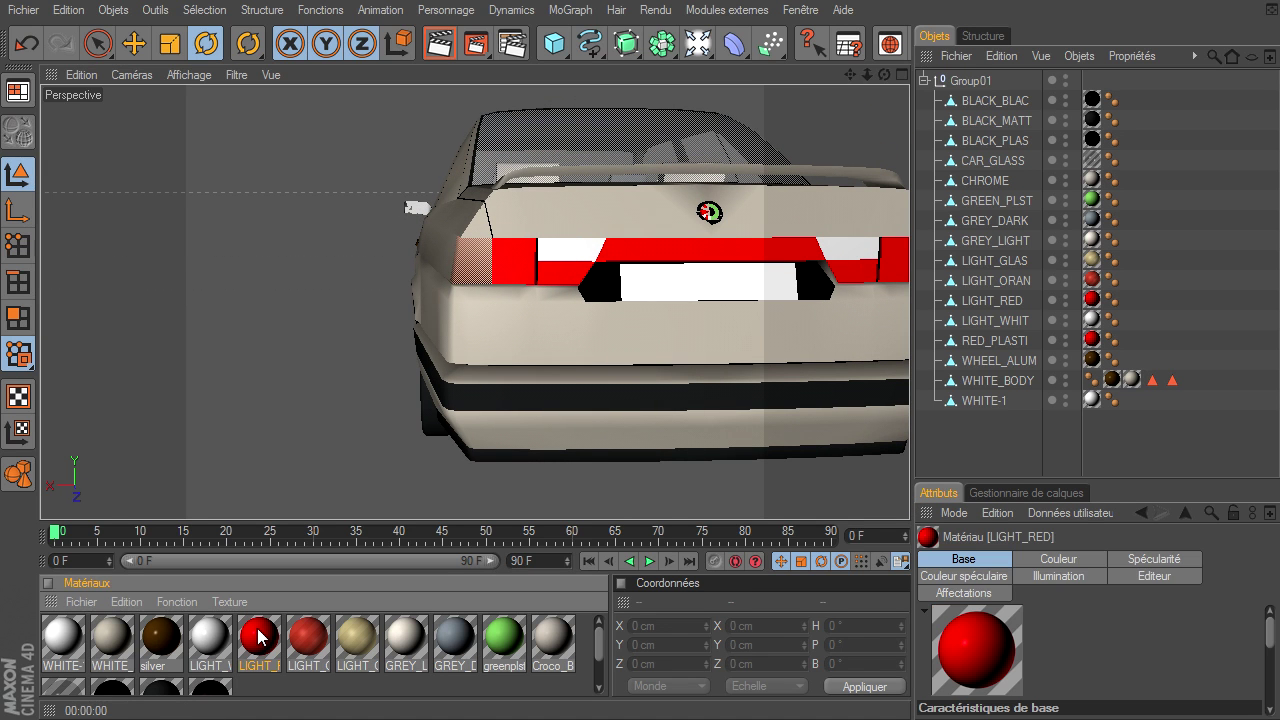
double_click(257, 631)
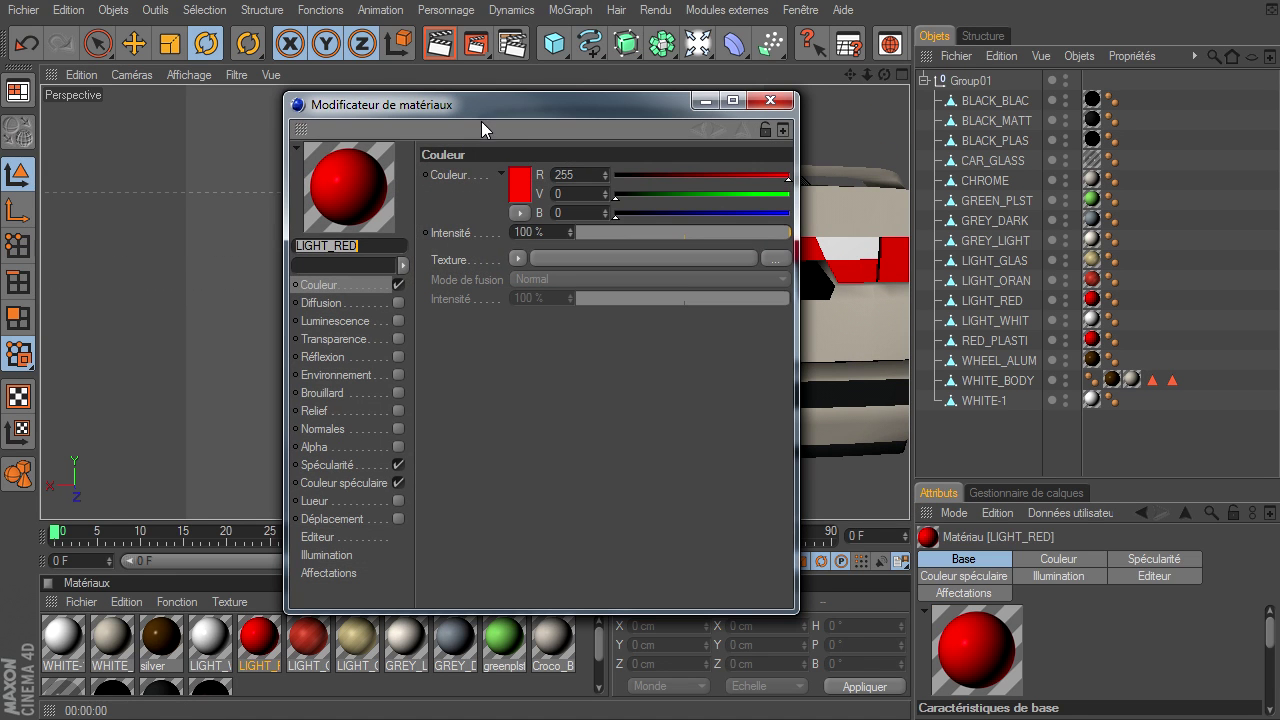
drag(481, 121, 896, 374)
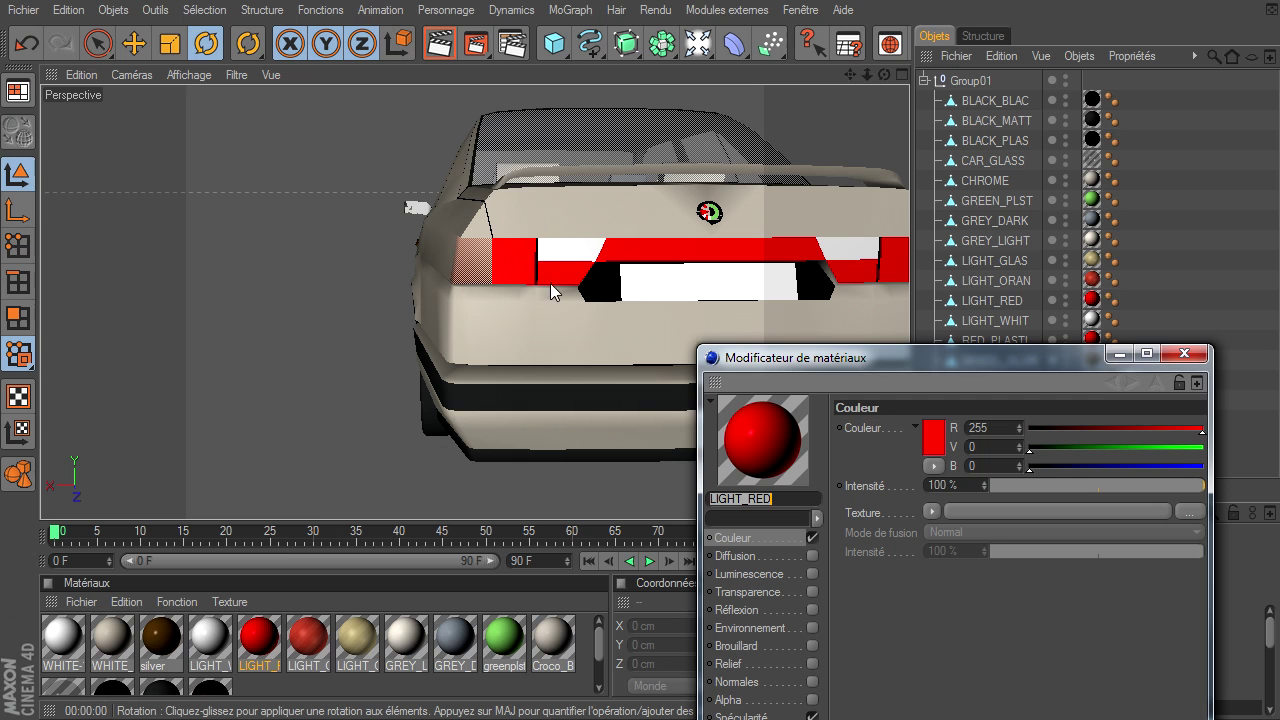
drag(800, 357, 816, 117)
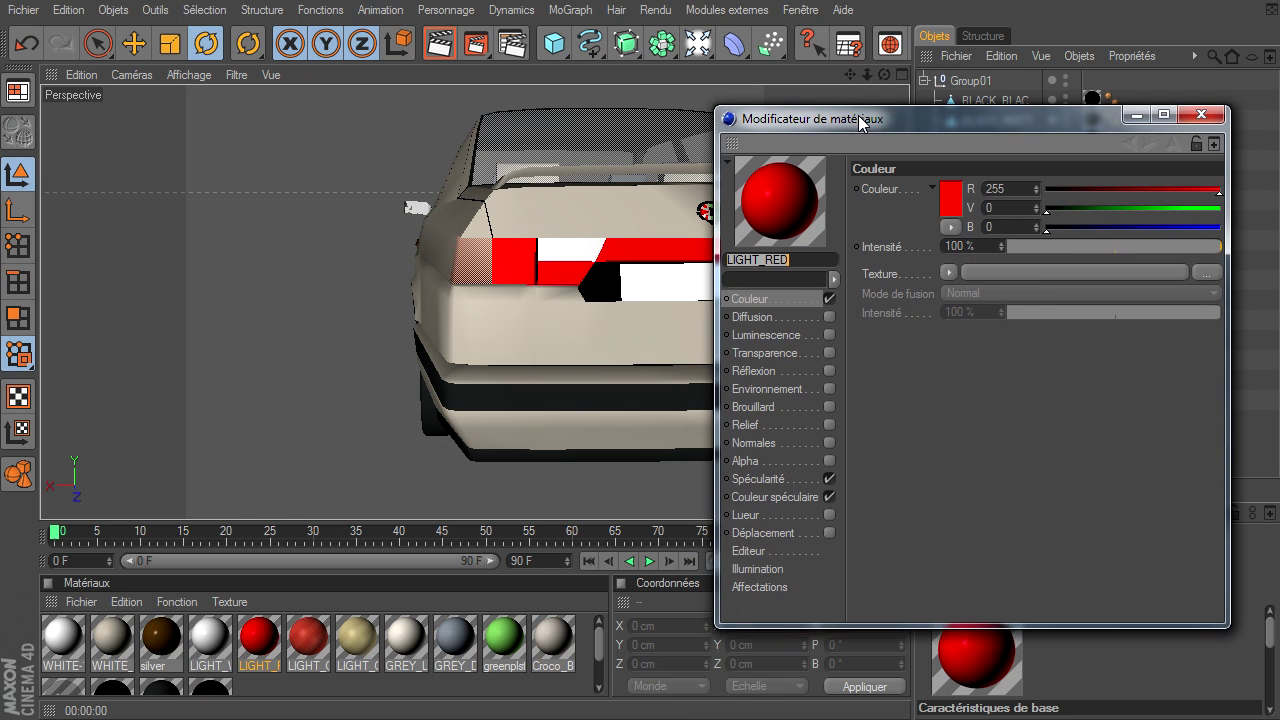
- Give LIGHT_RED deep red transparency (R 197, V 9, B 9) and render the tail lights
click(829, 353)
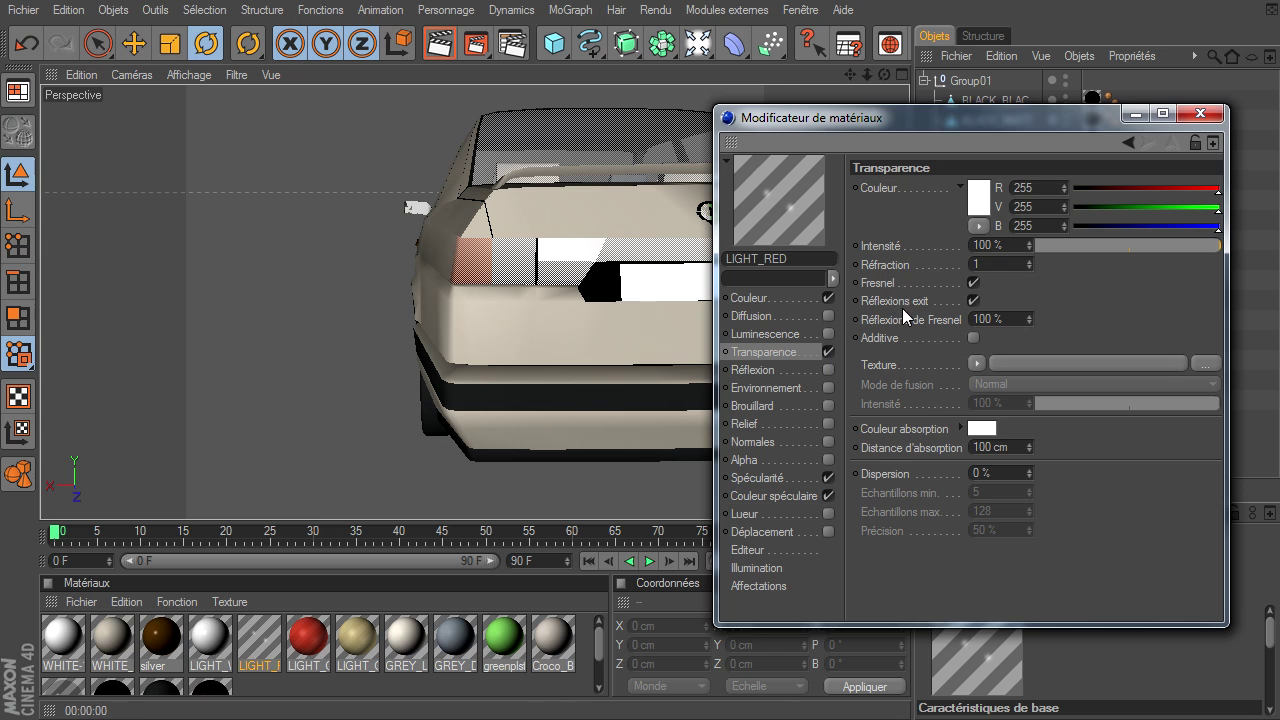
click(978, 197)
click(945, 163)
drag(950, 163, 980, 168)
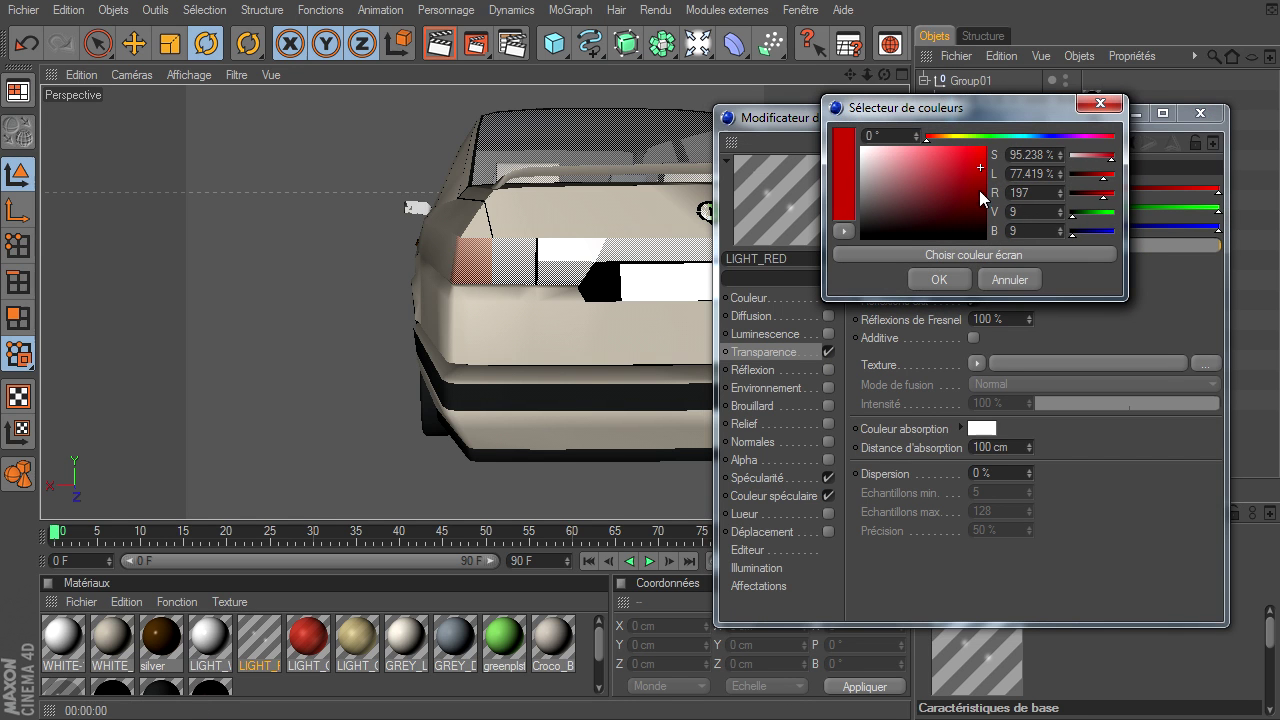
click(952, 286)
click(1200, 113)
click(437, 38)
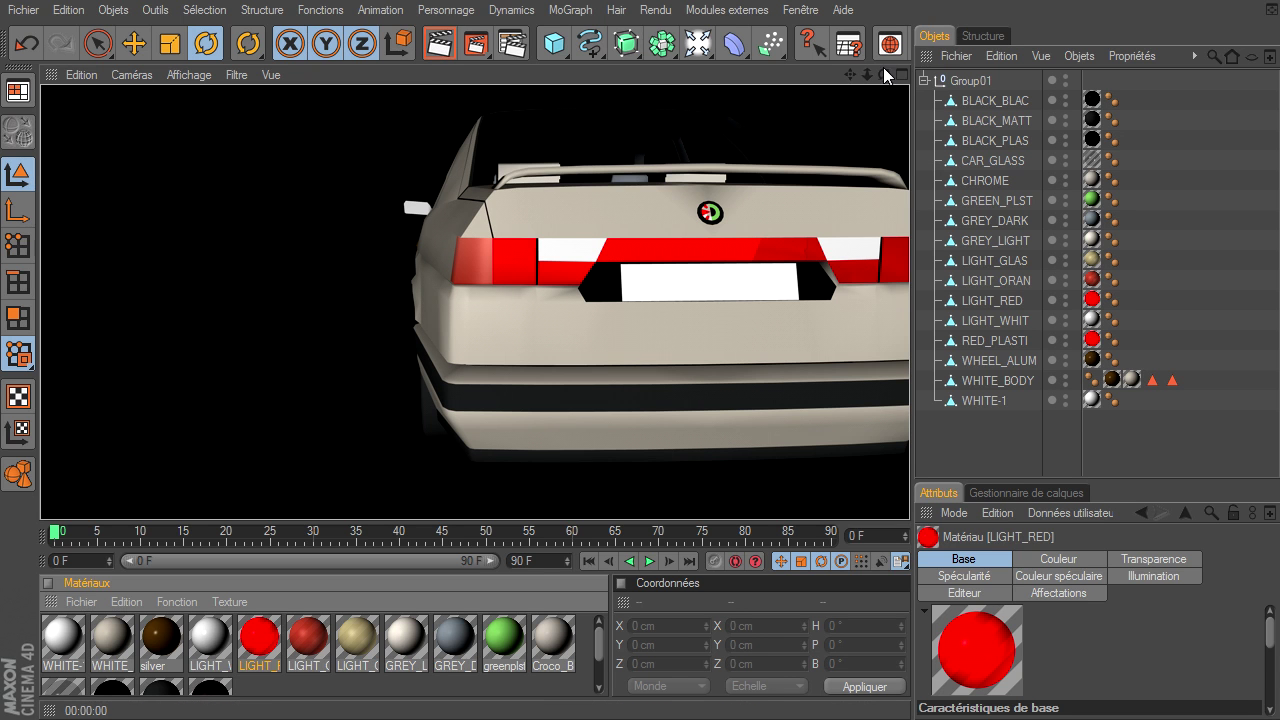
drag(884, 72, 621, 205)
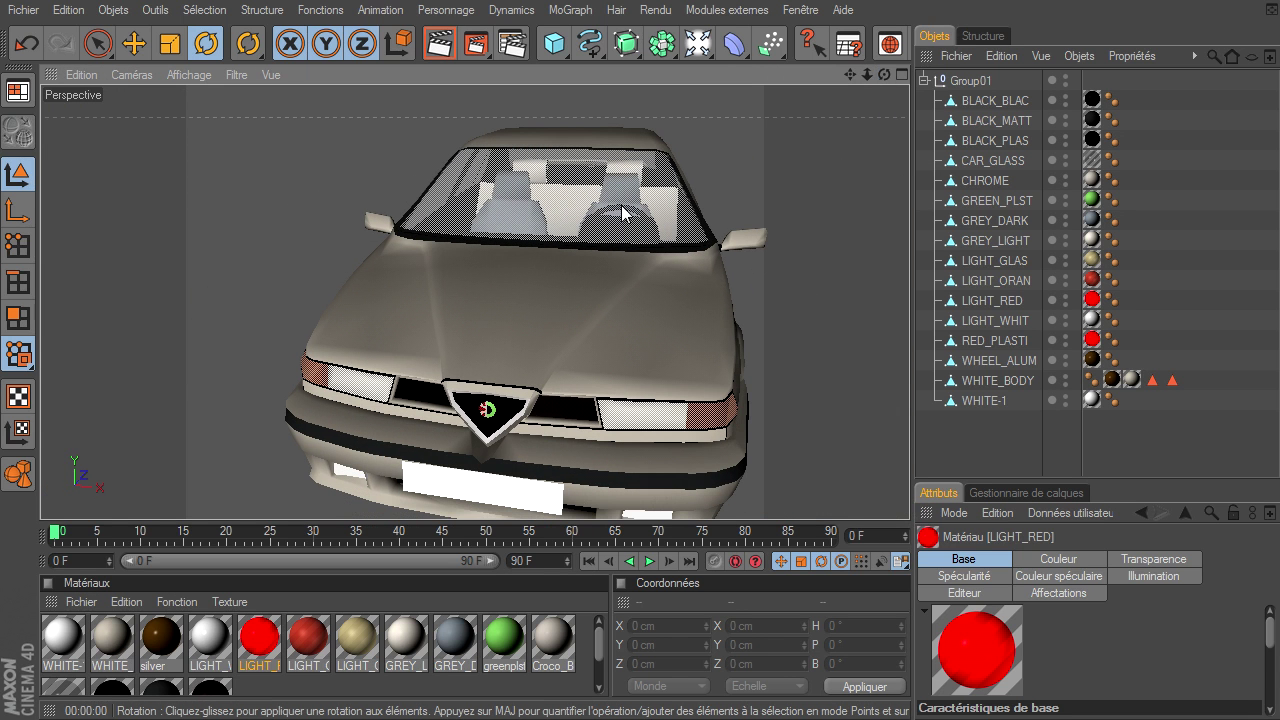
- Close the car project without saving and import the convertible car from its 3D Studio file
click(437, 43)
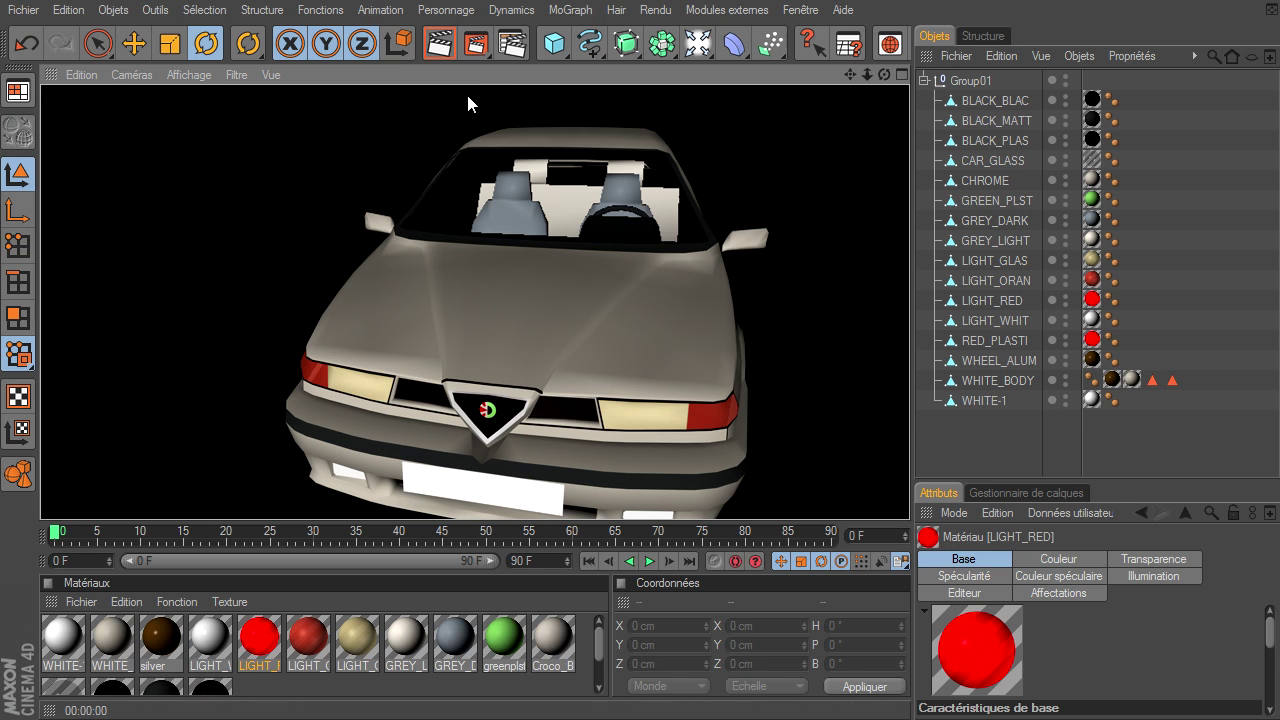
click(23, 10)
click(66, 140)
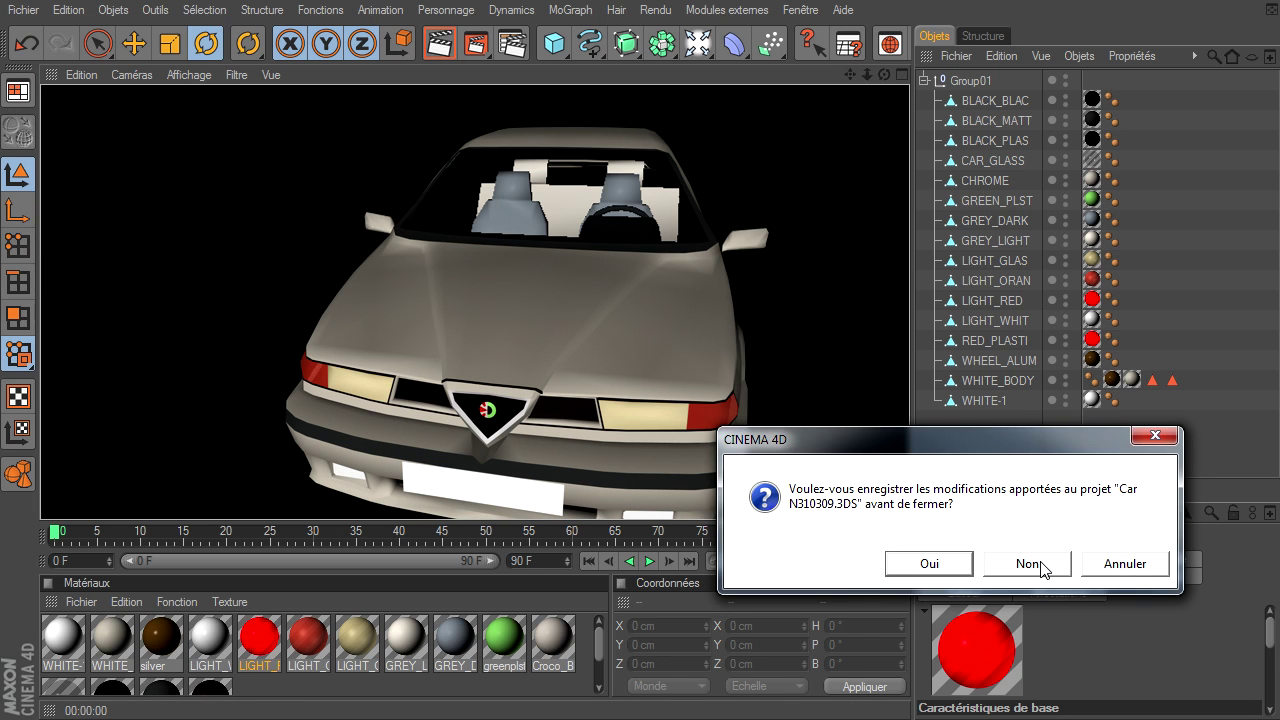
click(1043, 565)
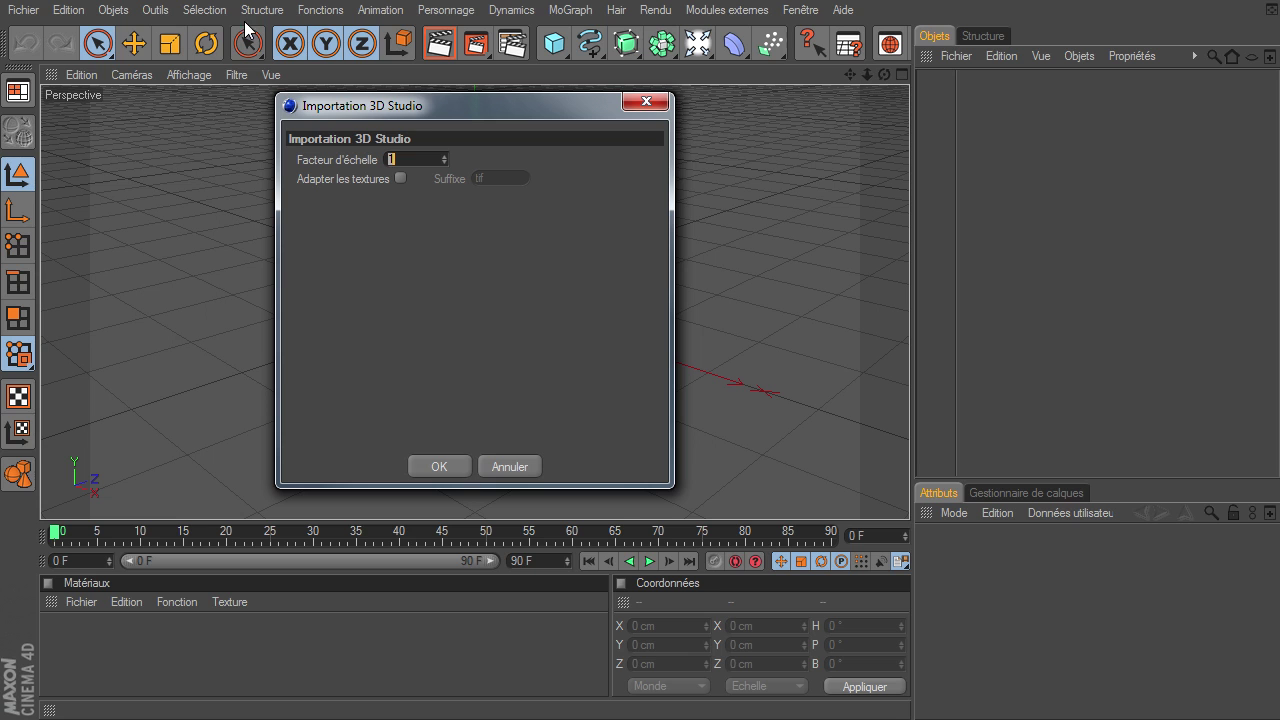
click(447, 462)
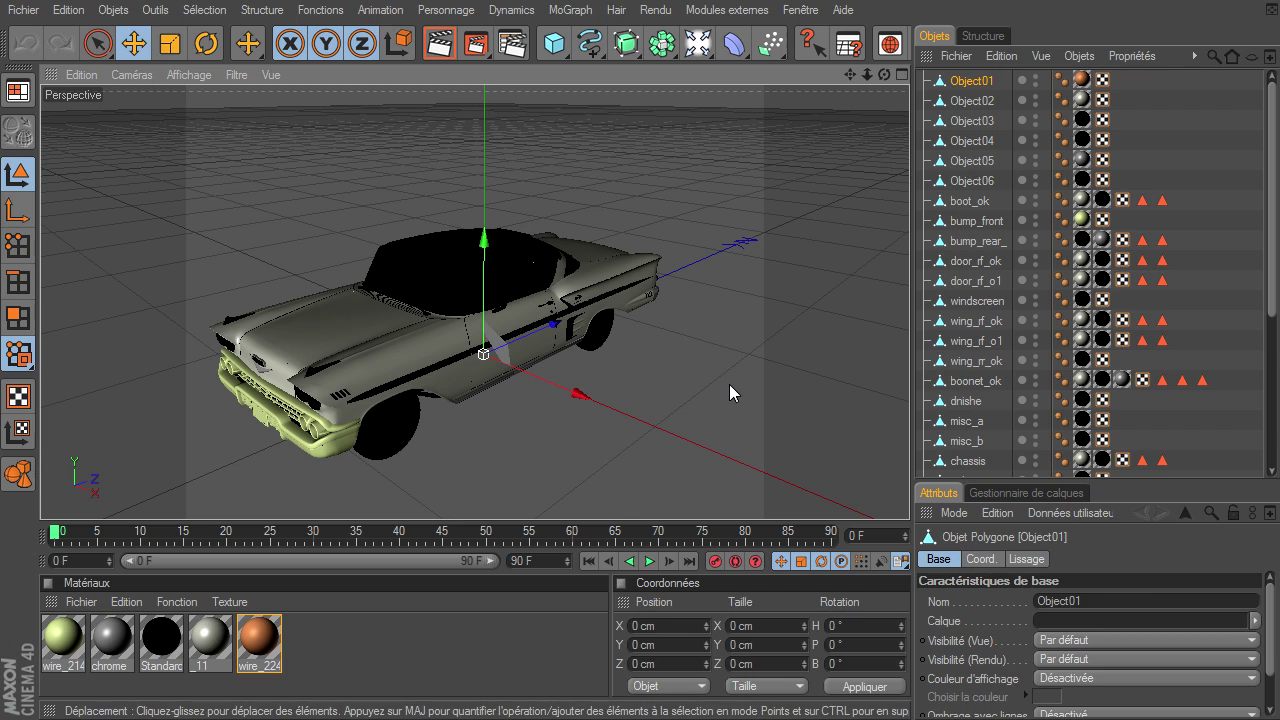
- Inspect the smoothing tags on Object01, Object04, boot_ok, bump_front and dnishe's texture tag
click(800, 341)
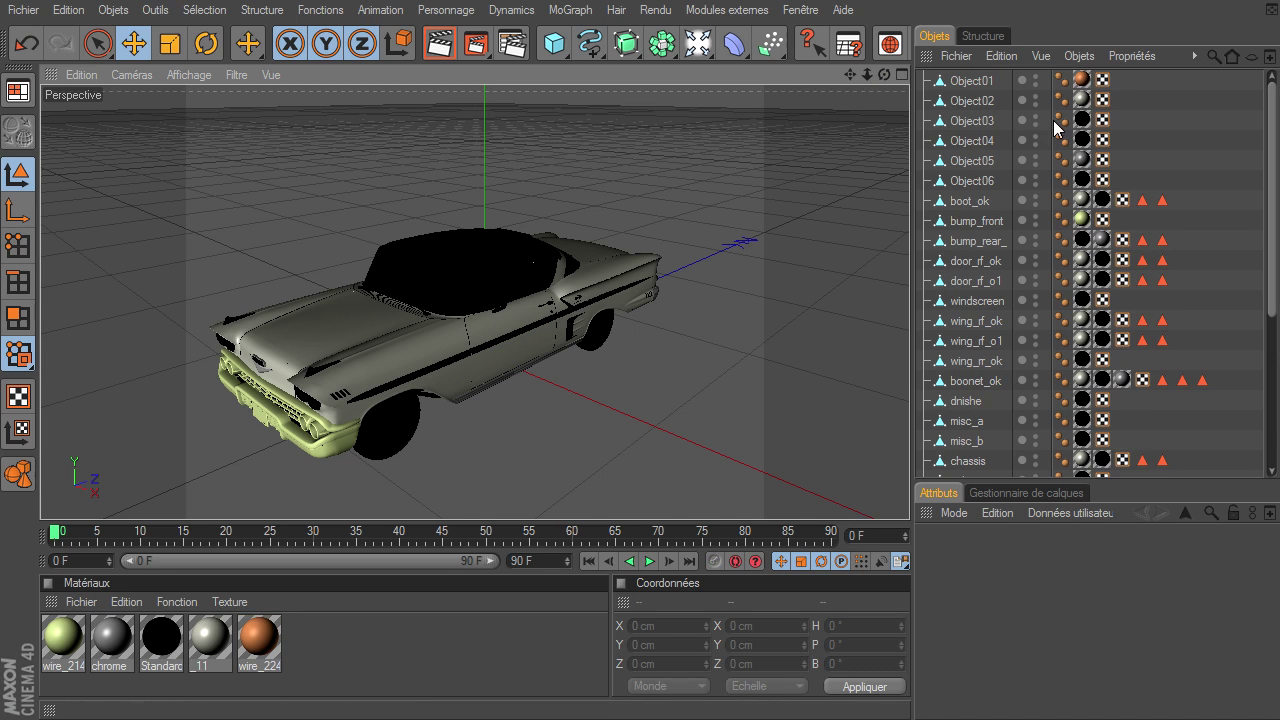
click(1062, 79)
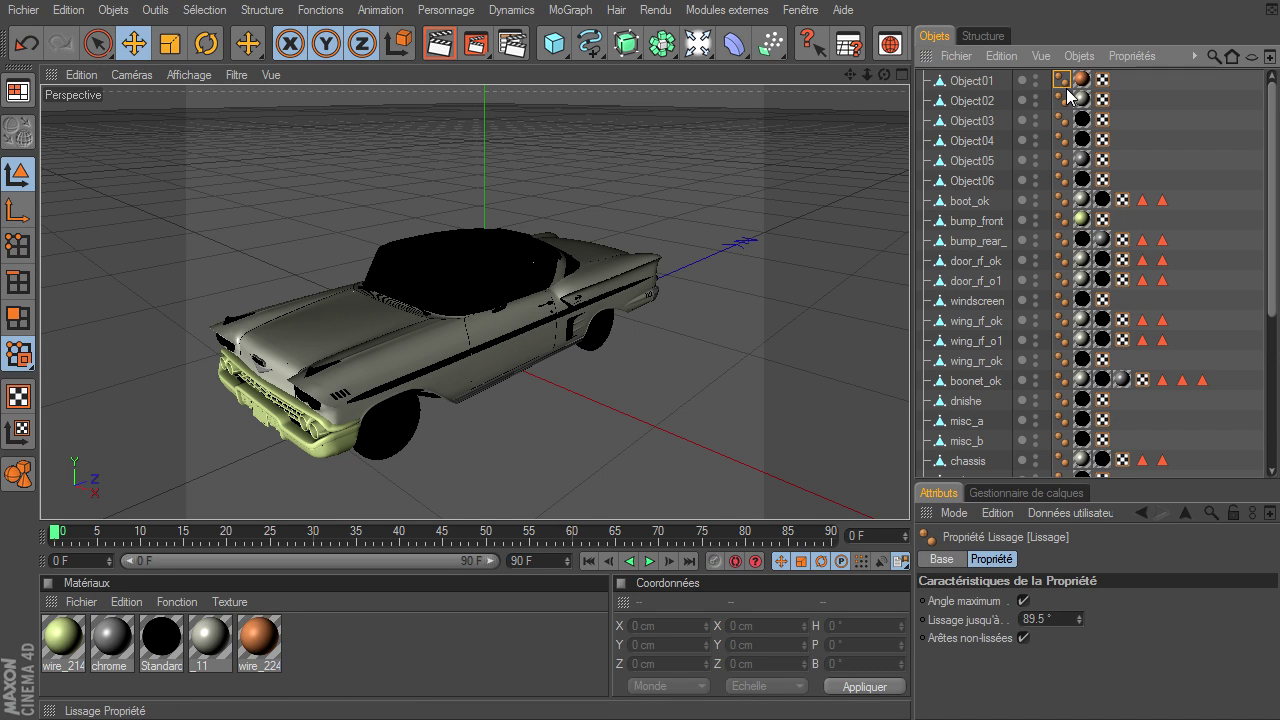
click(1062, 143)
click(1062, 200)
click(1062, 220)
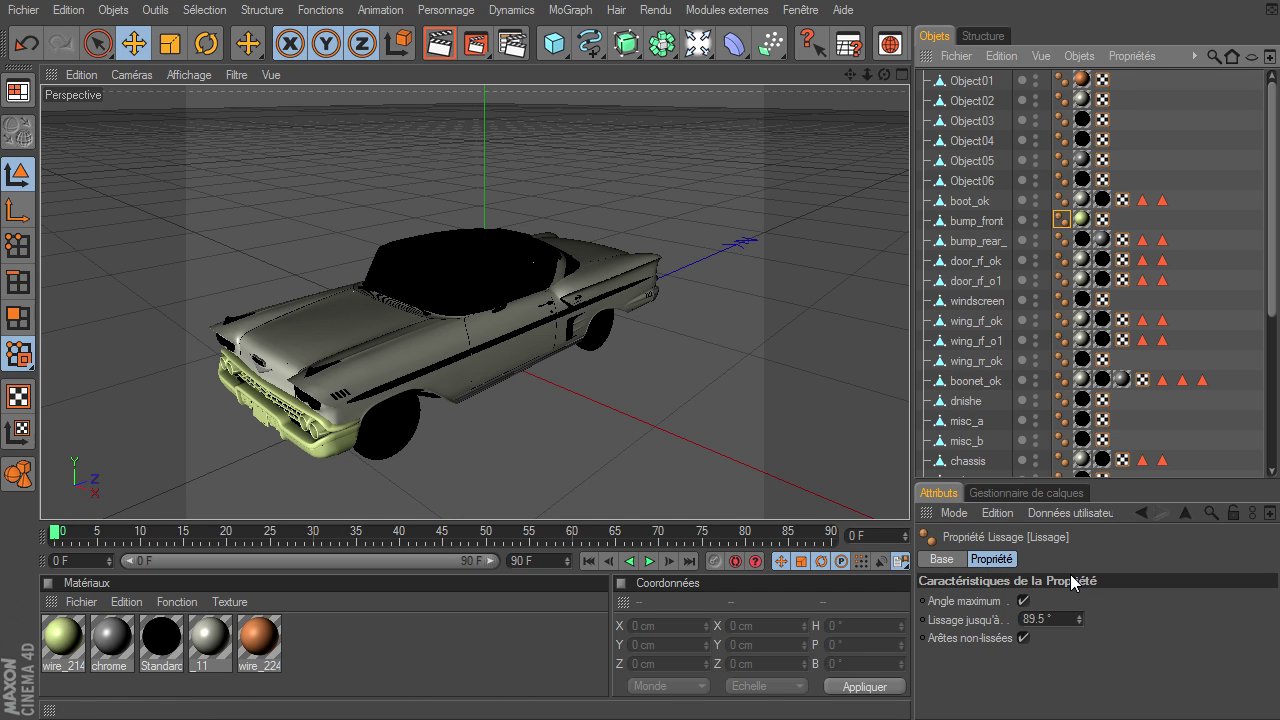
click(1082, 400)
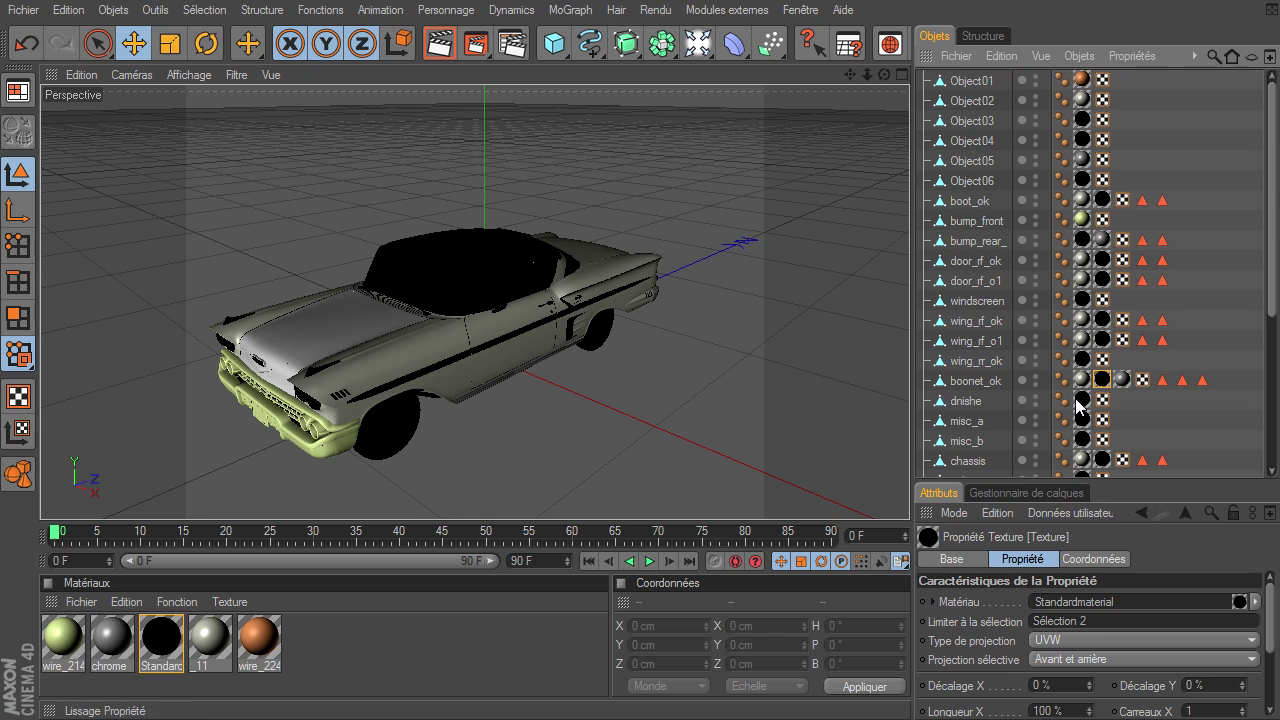
- Leave Standardmaterial's Transparence unchecked and render, triggering the missing-bitmap error list
double_click(160, 642)
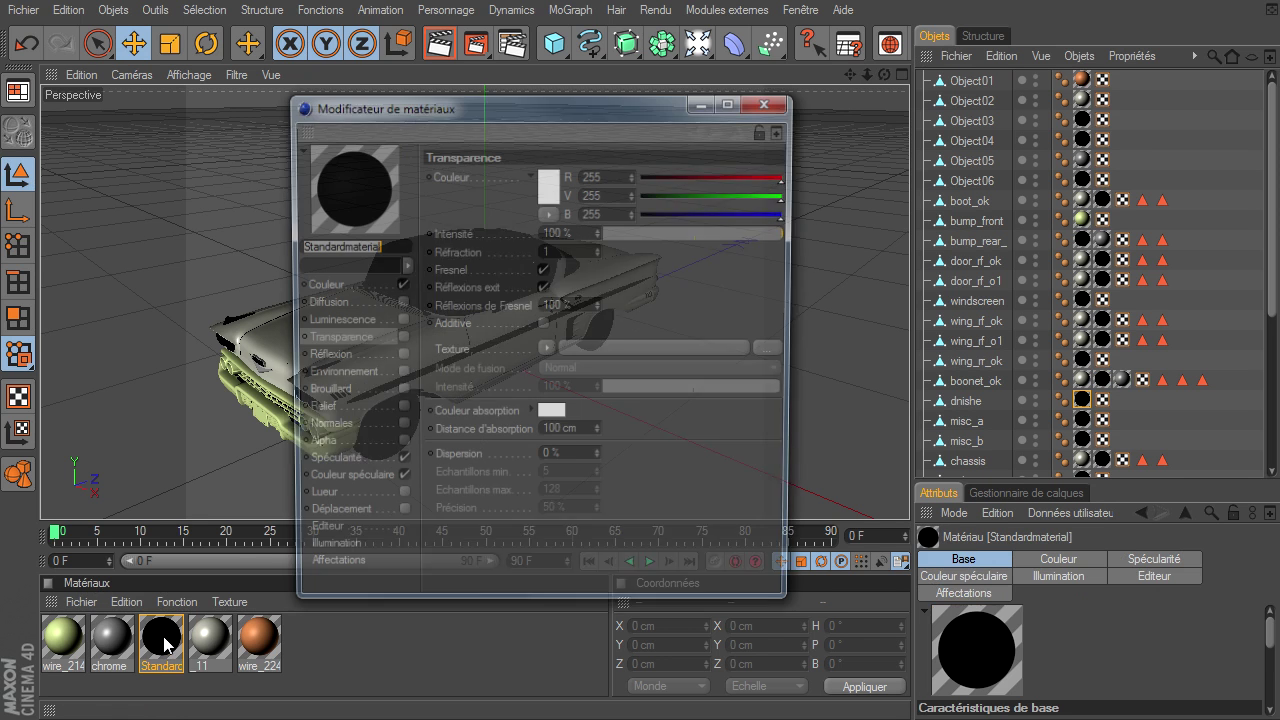
drag(513, 109, 773, 104)
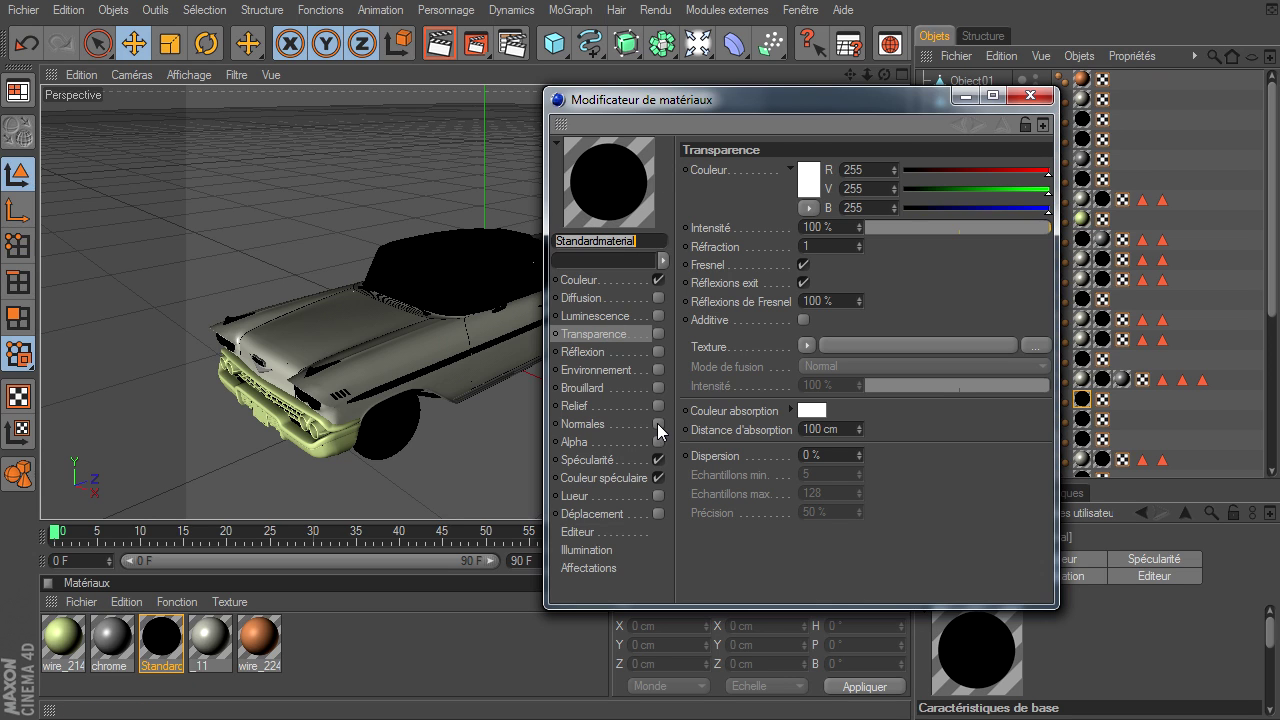
click(657, 333)
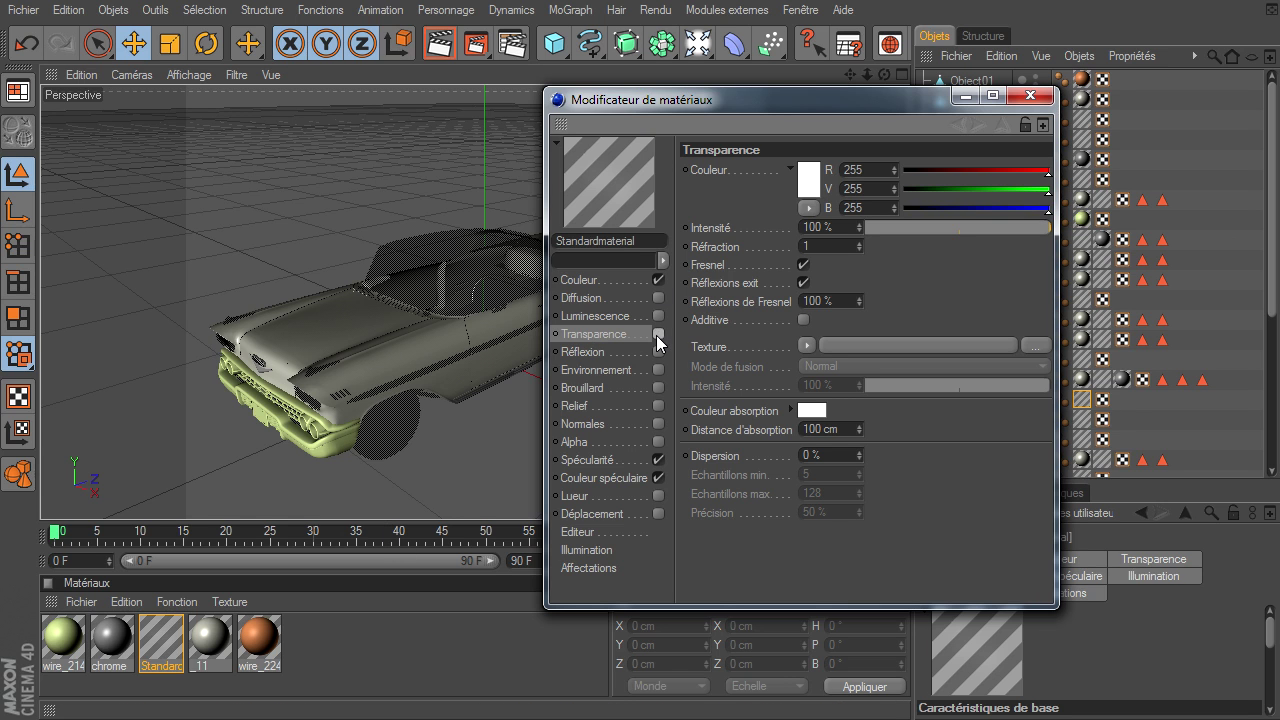
click(1030, 95)
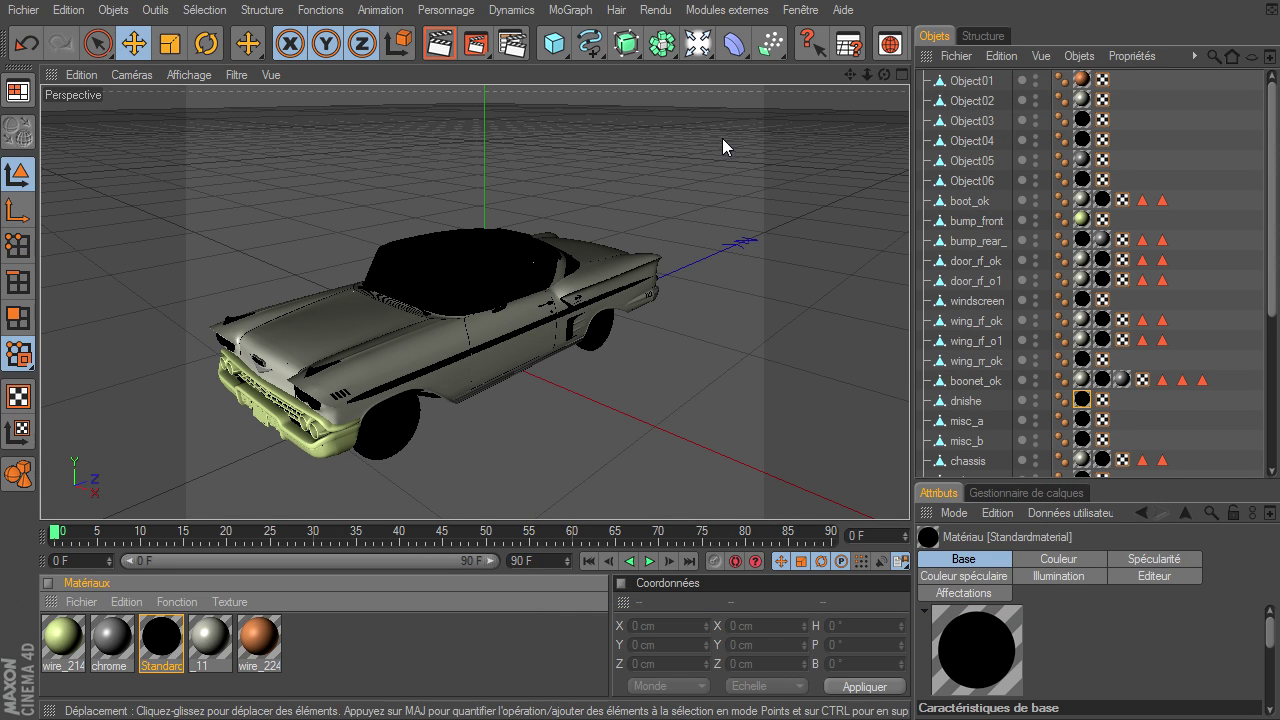
click(472, 50)
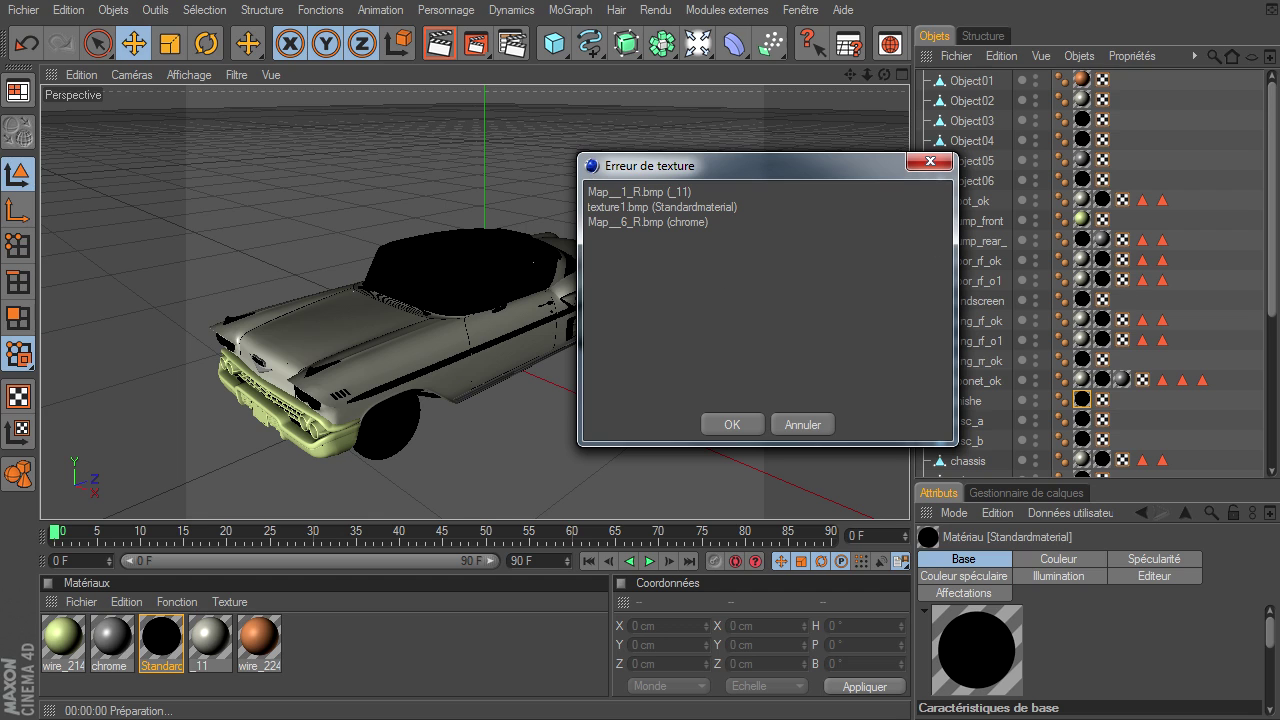
- Dismiss the texture error and clear texture1.bmp from Standardmaterial's Couleur channel
drag(803, 175, 994, 96)
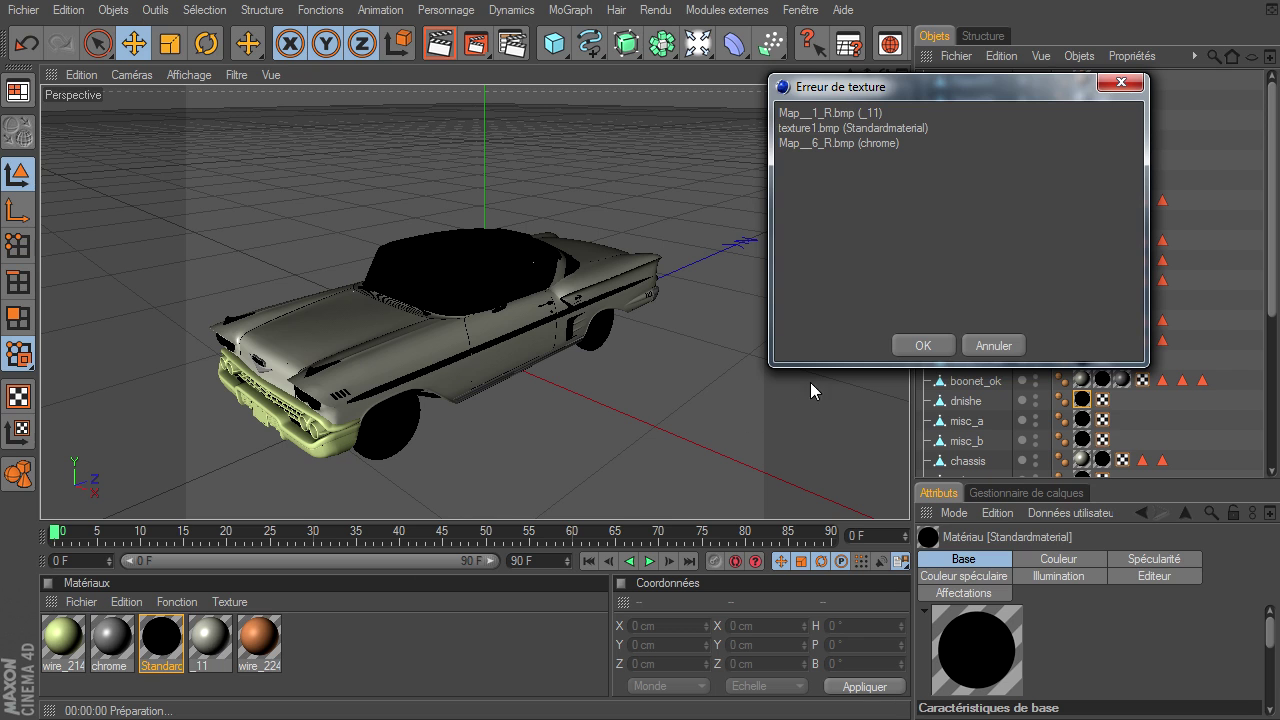
click(930, 345)
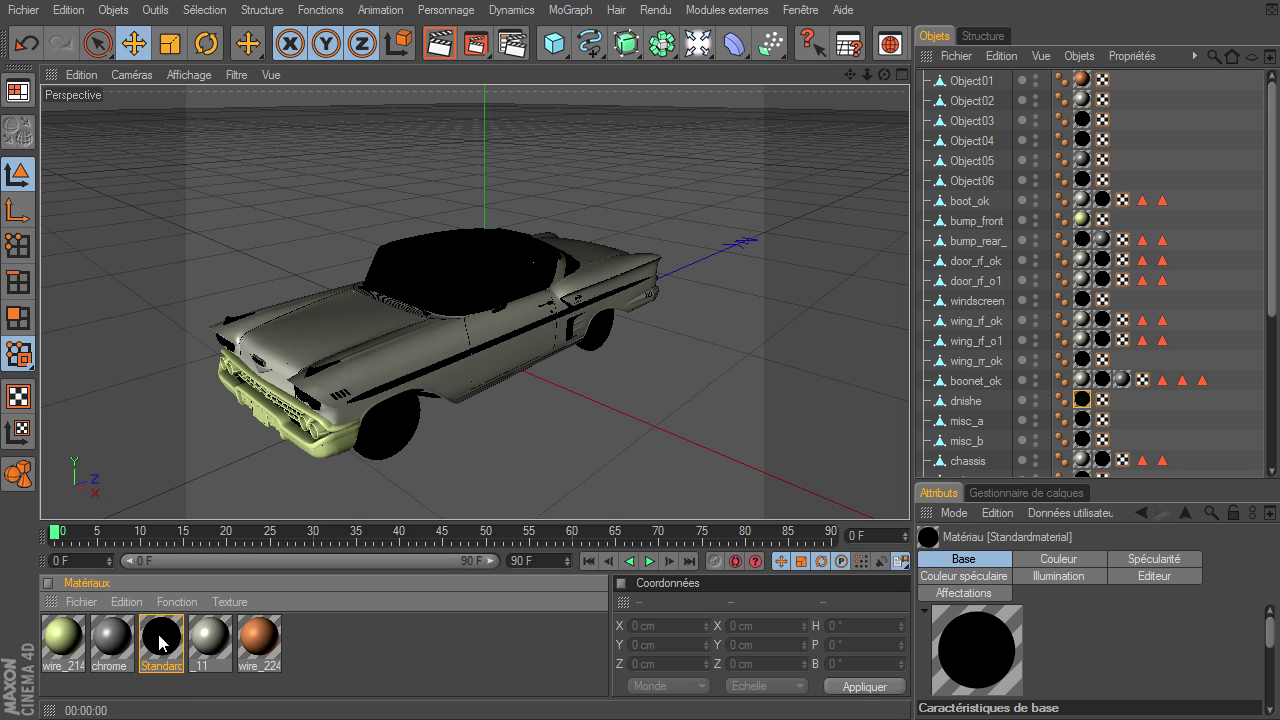
double_click(158, 634)
click(350, 284)
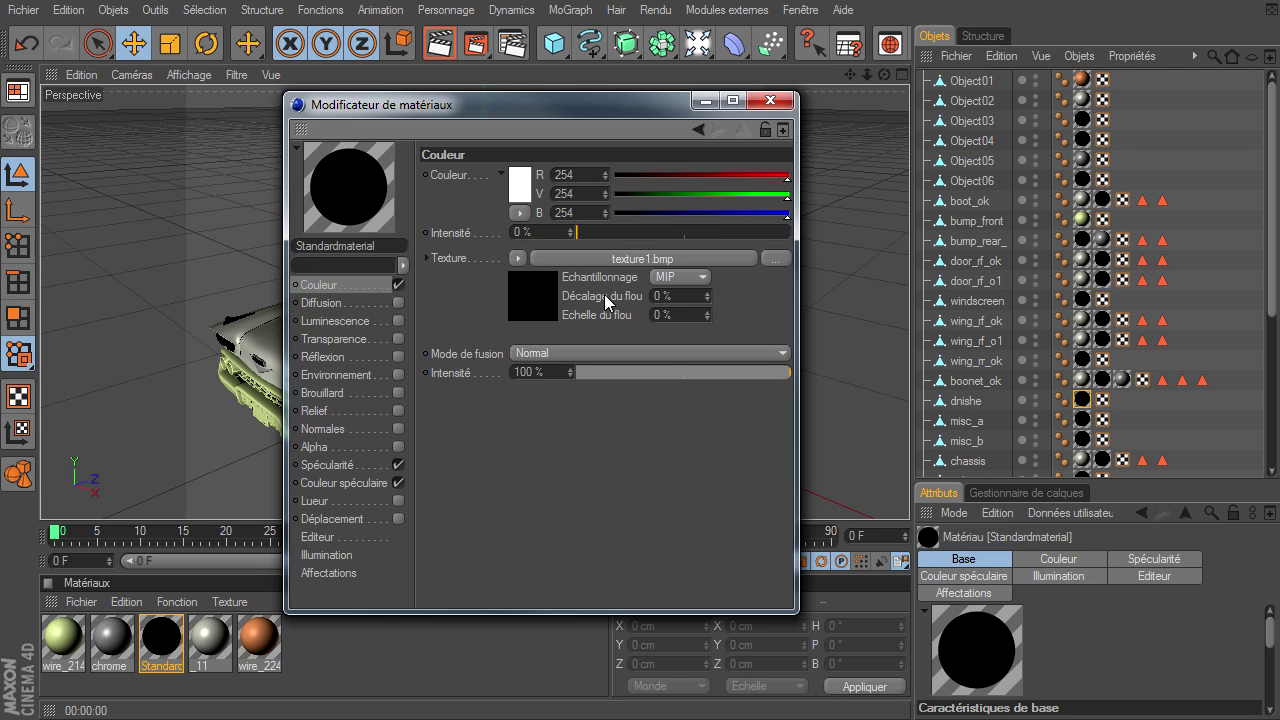
click(518, 258)
click(531, 279)
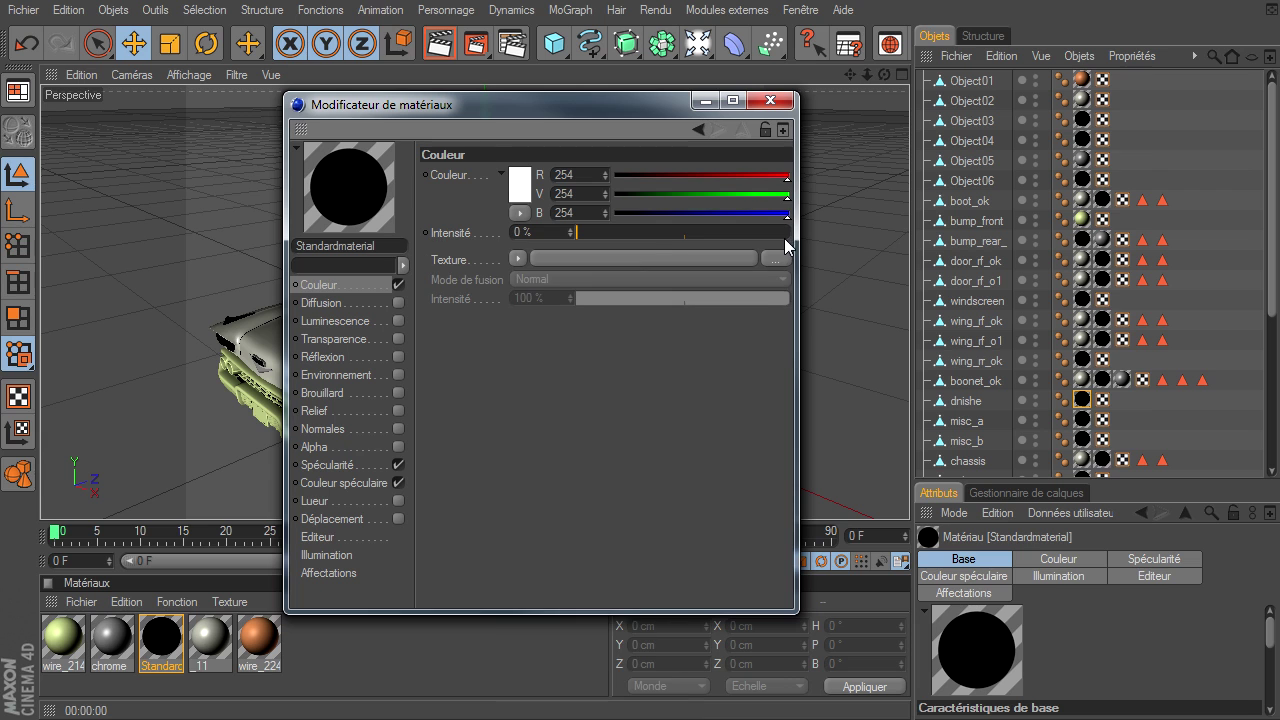
- Re-render the car in the viewport and dismiss the missing-texture warning
click(770, 100)
click(458, 44)
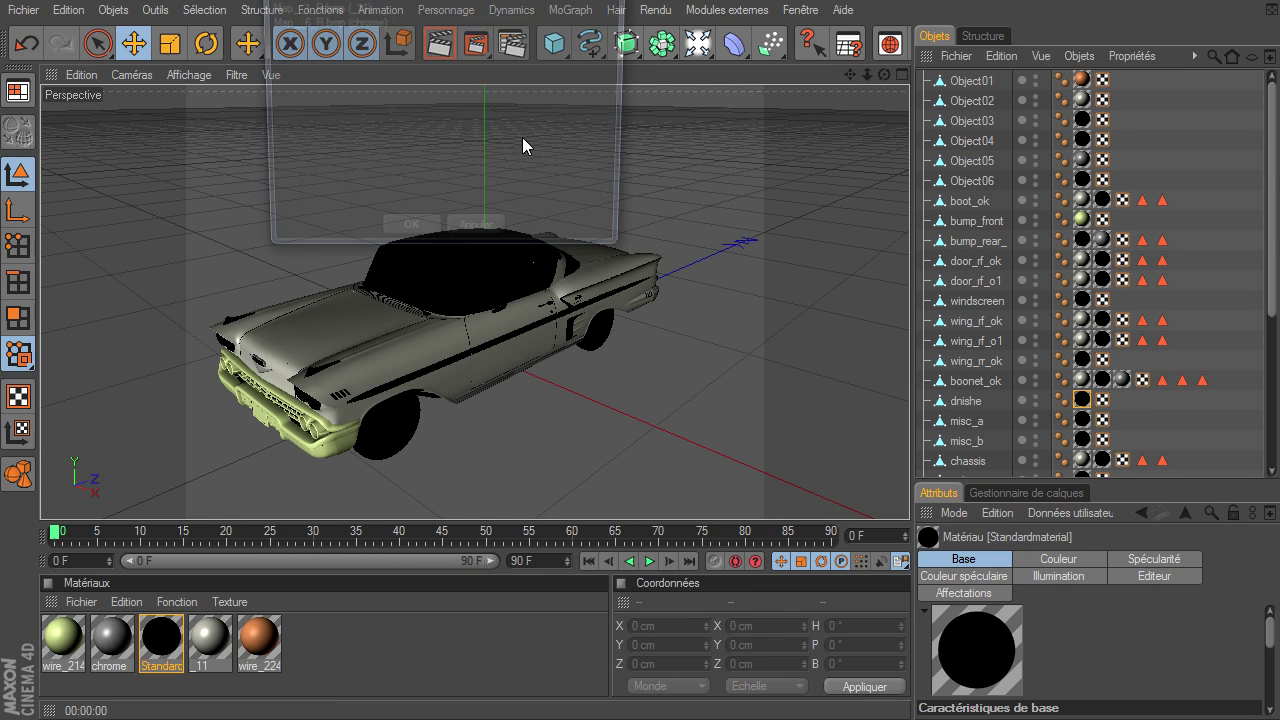
click(407, 240)
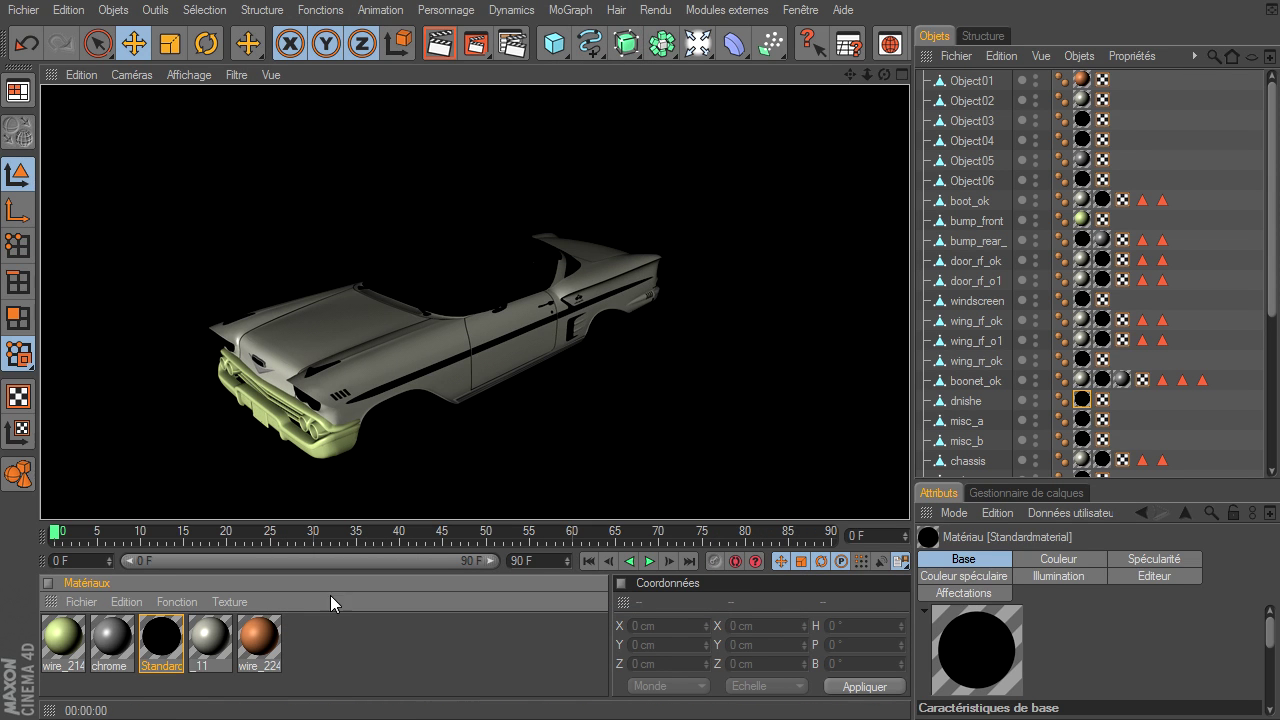
click(436, 692)
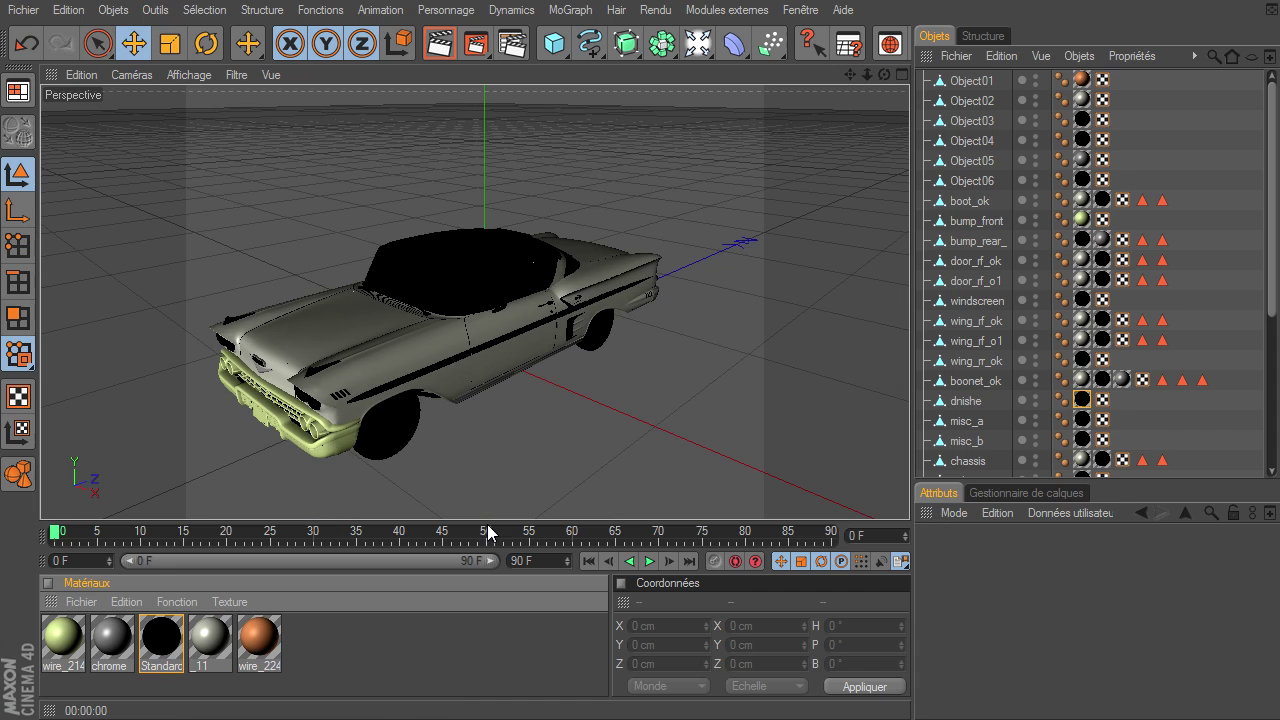
click(970, 82)
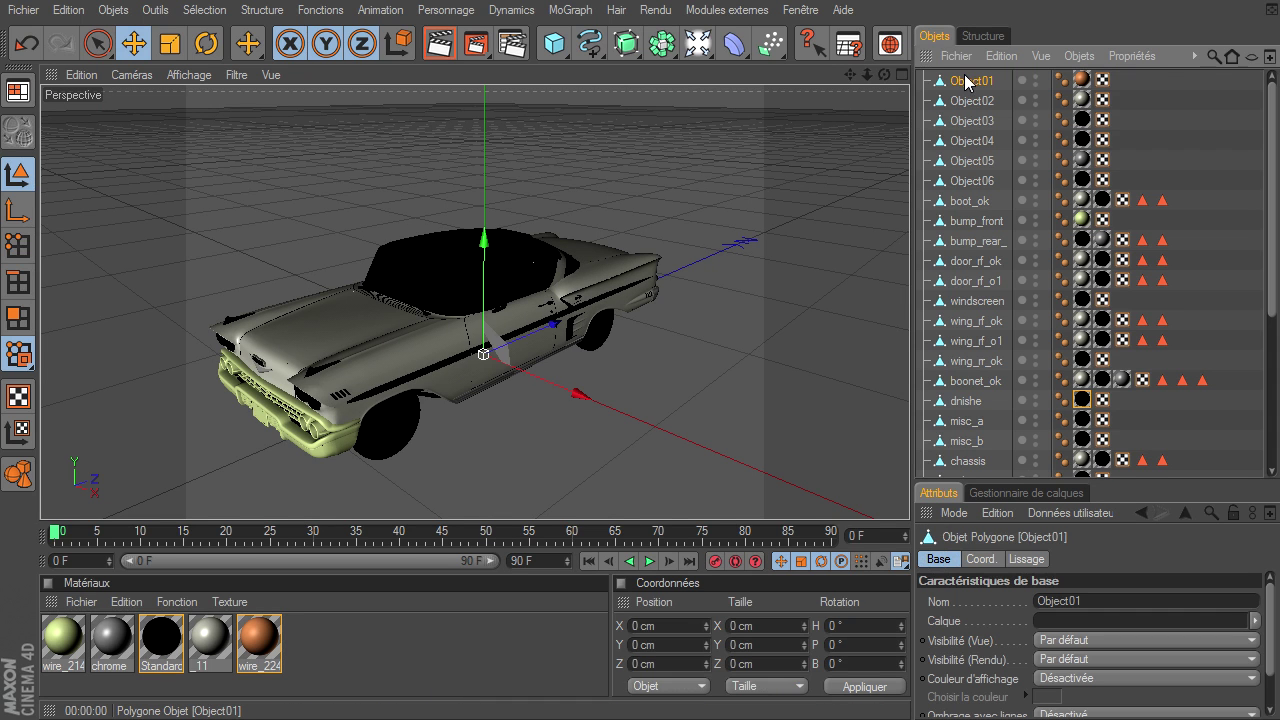
click(968, 101)
click(970, 121)
click(972, 141)
click(972, 161)
key(Down)
key(Down)
key(Down)
key(Down)
key(Down)
key(Down)
key(Down)
key(Down)
key(Down)
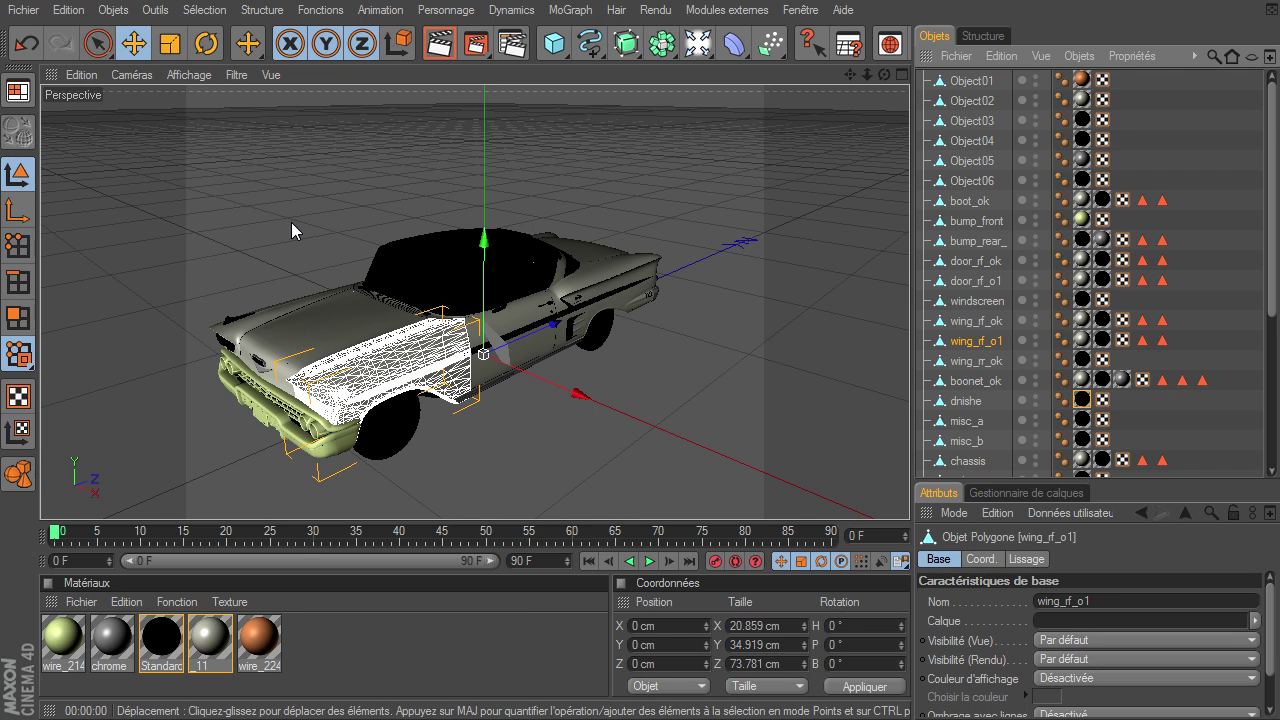
click(652, 402)
mouse_move(884, 75)
mouse_down()
mouse_move(898, 522)
mouse_move(907, 441)
mouse_up()
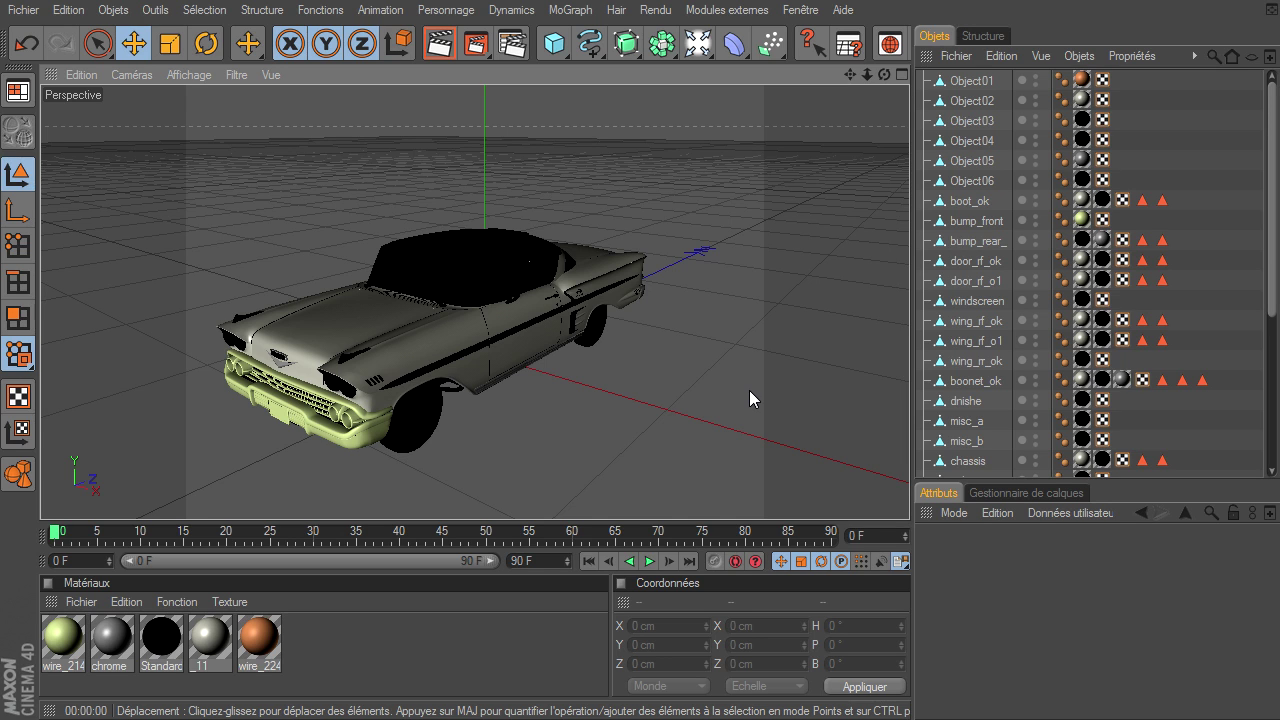
- Close the car scene, discarding its unsaved changes
click(23, 10)
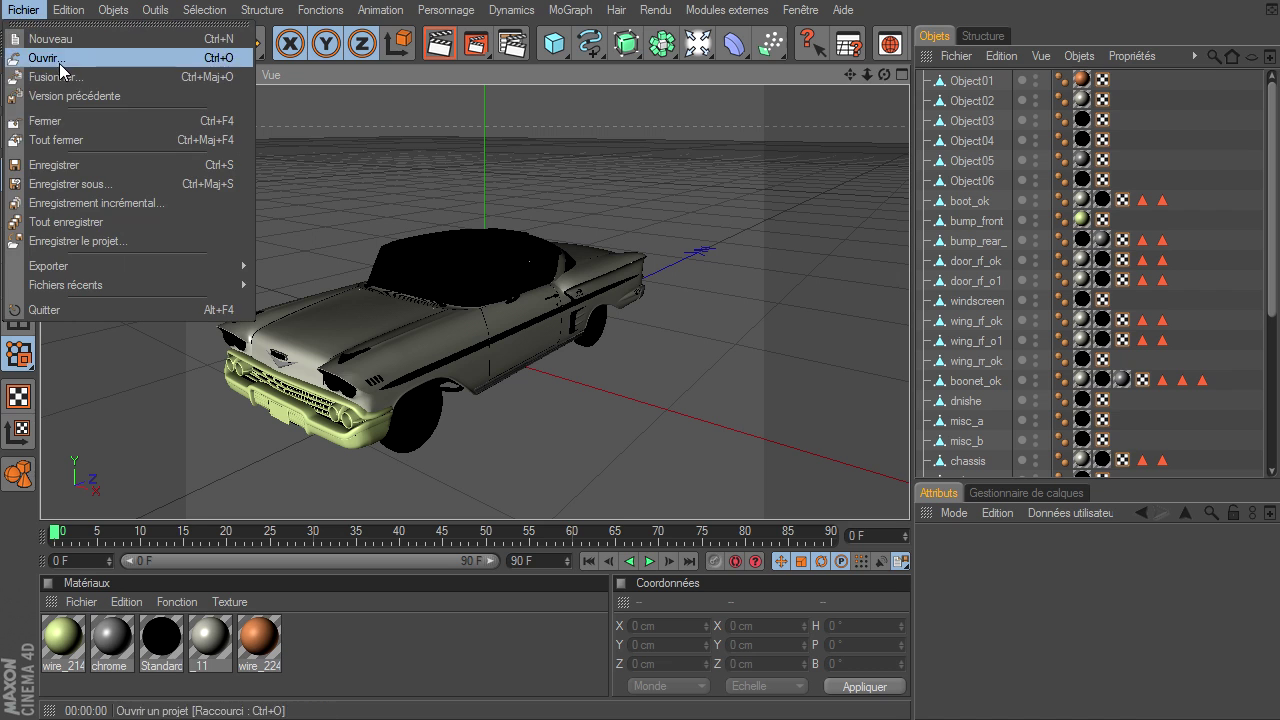
click(59, 124)
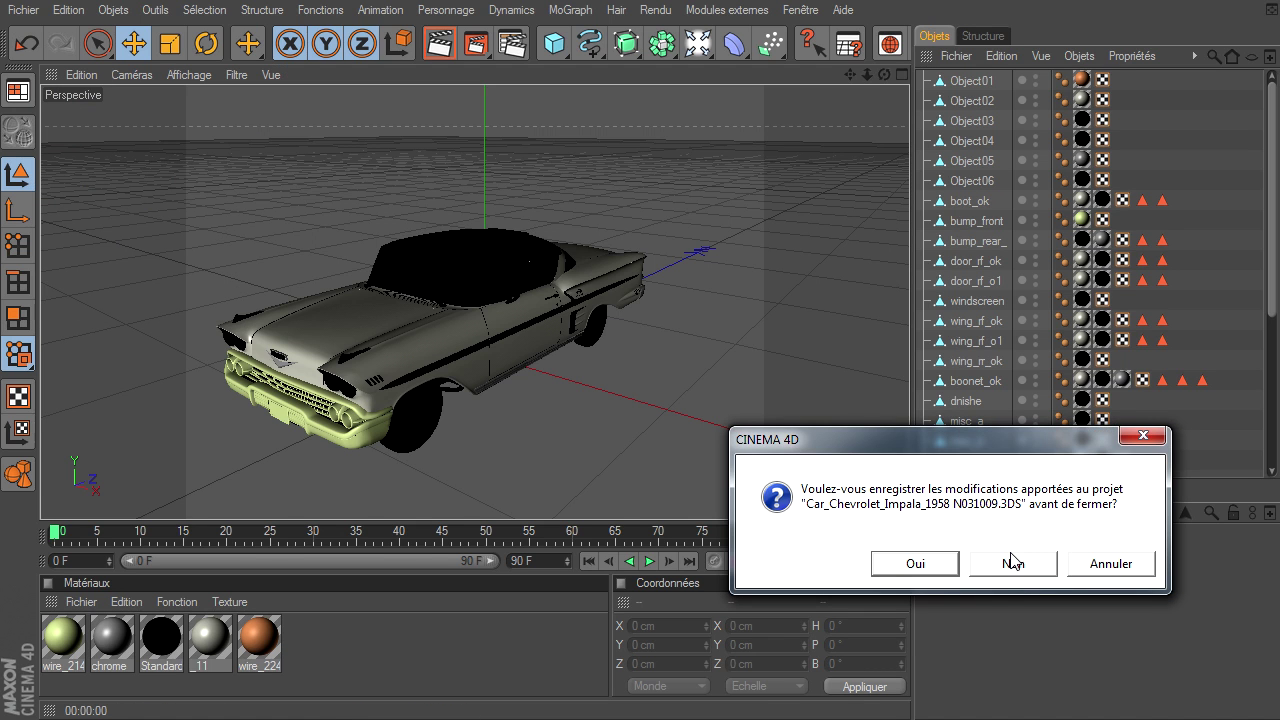
click(1012, 560)
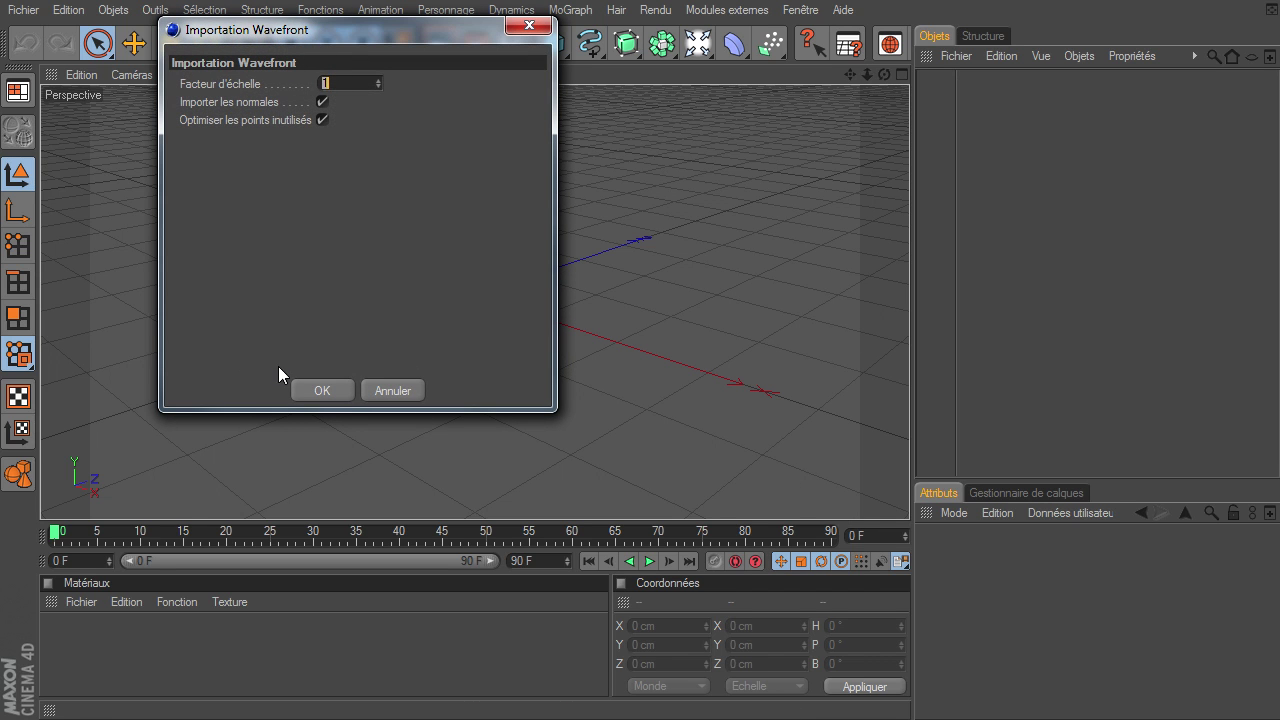
- Import the character OBJ at scale 1, orbit to view it, and select the Gaiters material
click(332, 391)
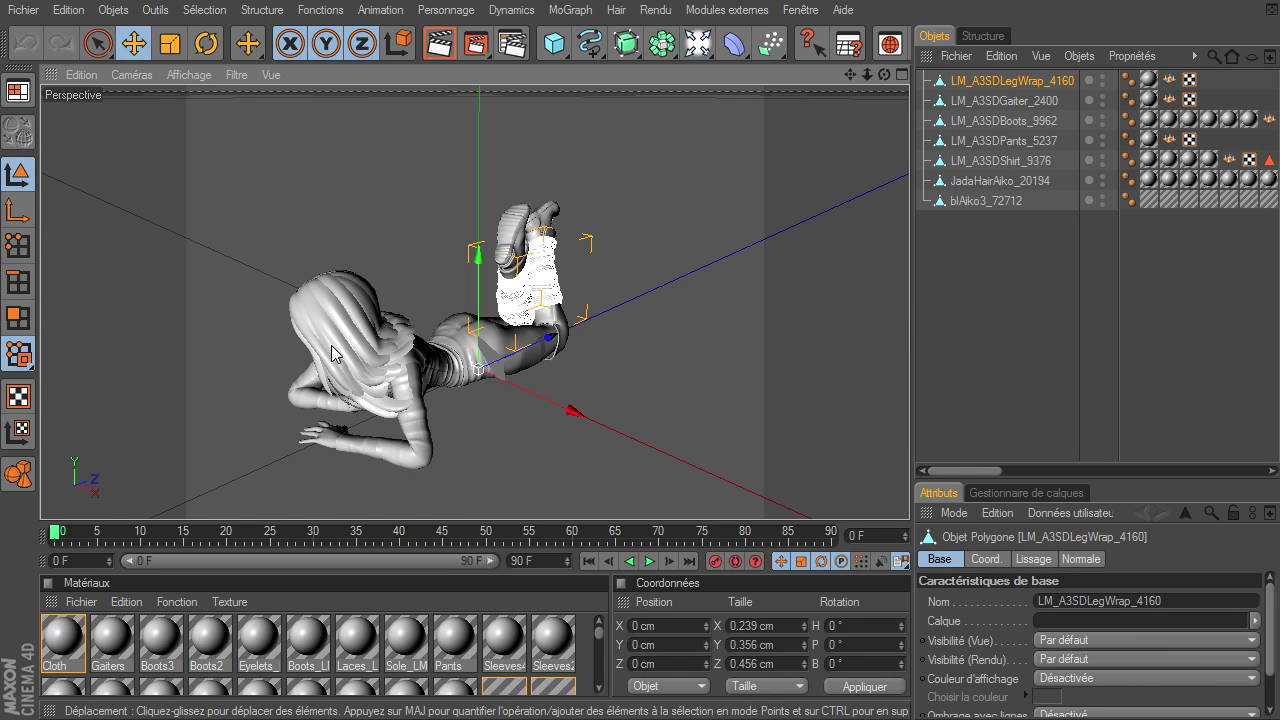
mouse_move(884, 74)
mouse_down()
mouse_move(881, 503)
mouse_move(906, 501)
mouse_move(909, 86)
mouse_up()
click(990, 281)
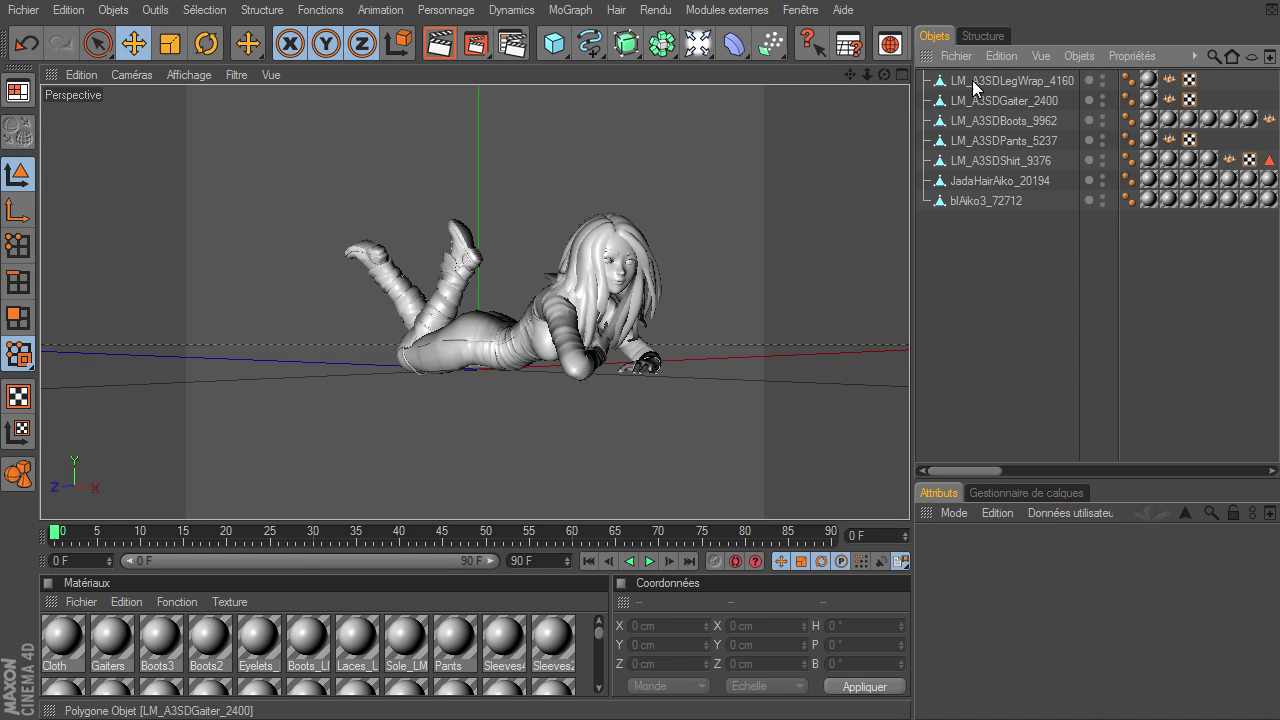
mouse_move(885, 72)
mouse_down()
mouse_move(909, 490)
mouse_move(834, 495)
mouse_move(994, 458)
mouse_move(970, 492)
mouse_move(902, 483)
mouse_move(906, 497)
mouse_move(862, 69)
mouse_move(903, 497)
mouse_move(865, 92)
mouse_up()
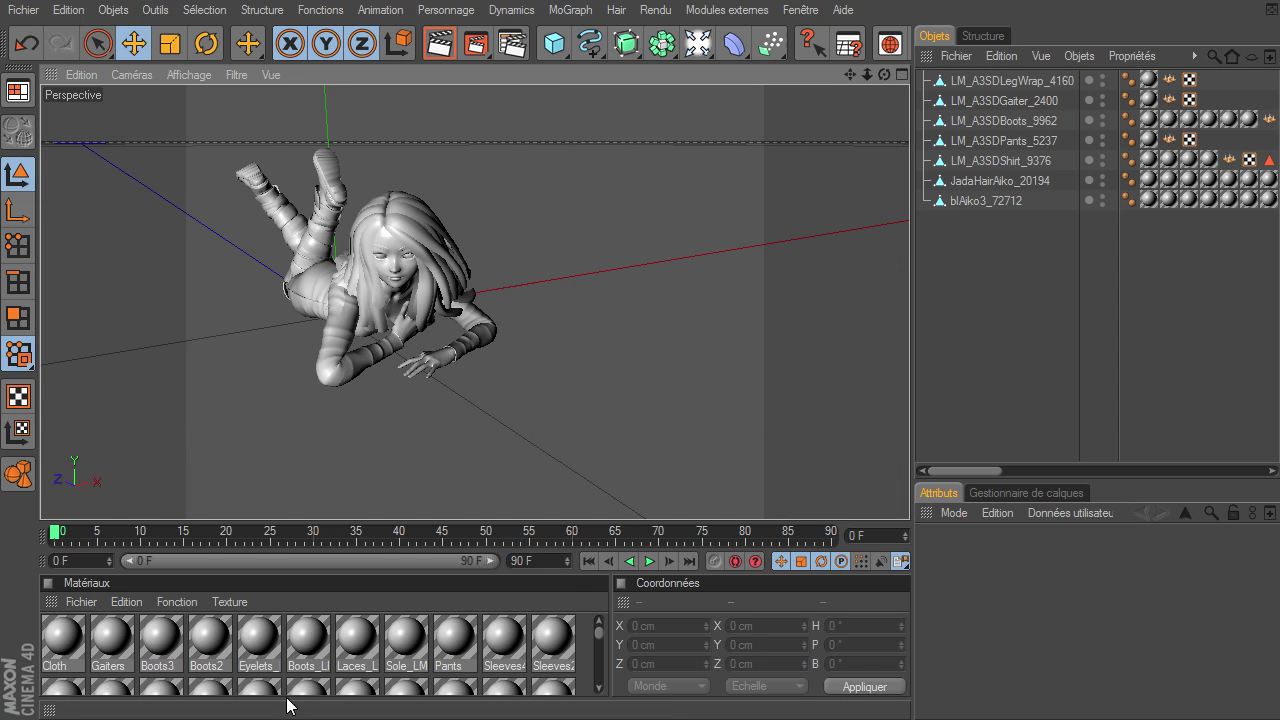
click(126, 634)
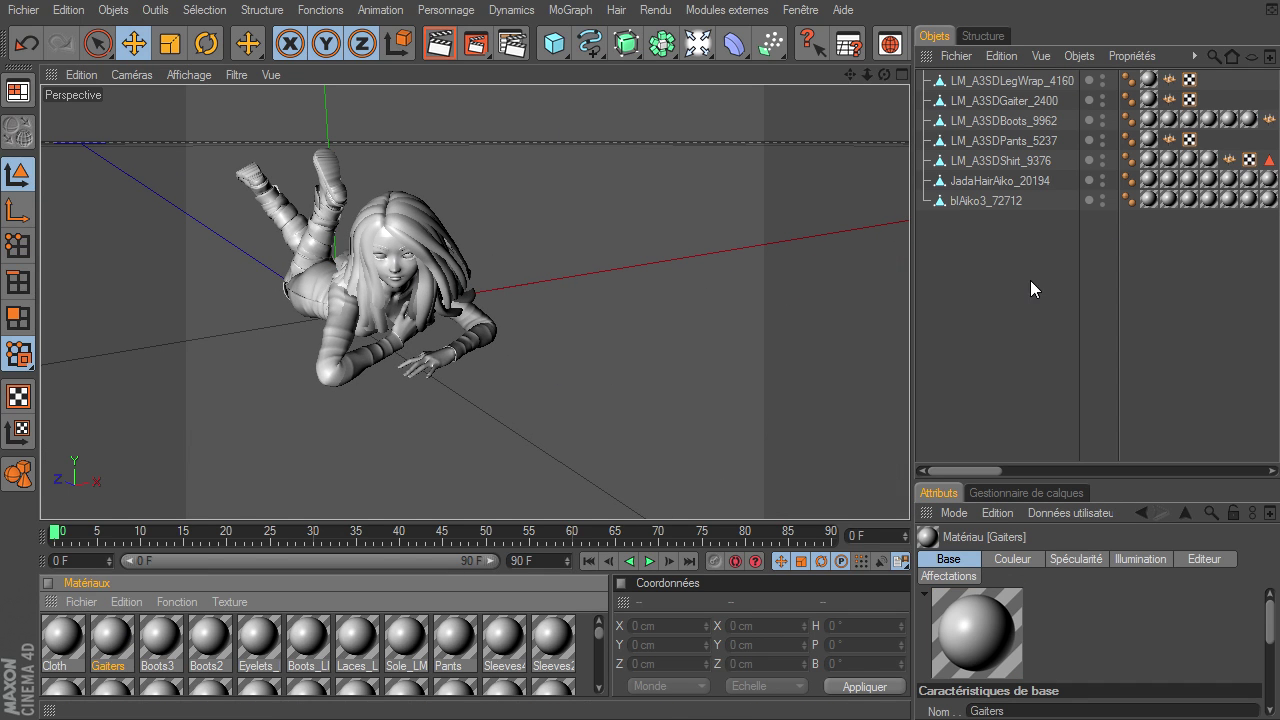
- Close all projects, discarding the character scene's unsaved changes
click(22, 10)
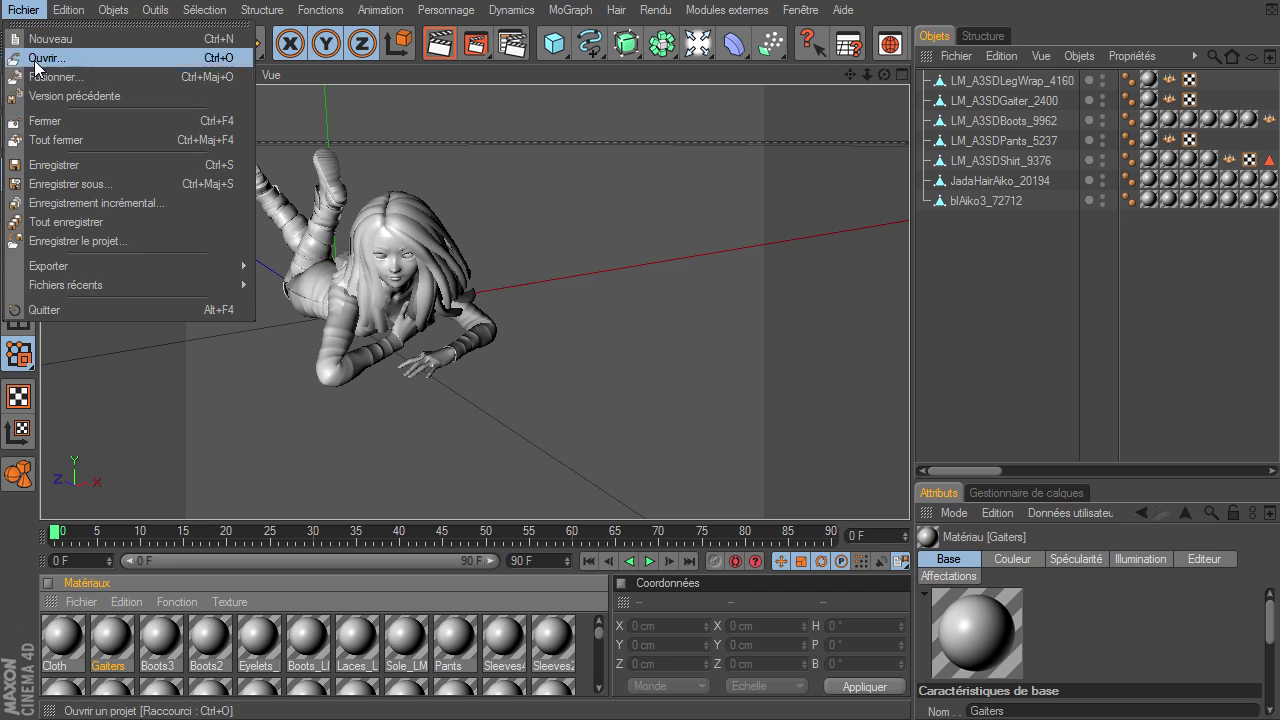
click(52, 140)
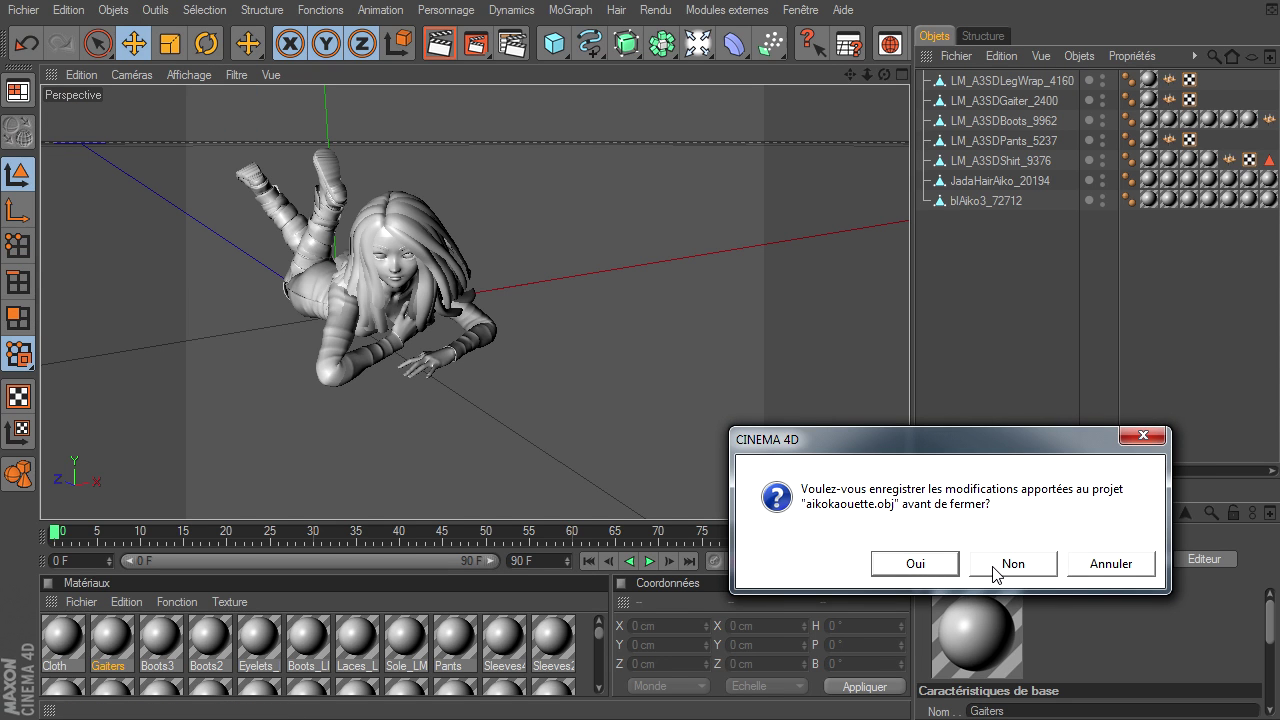
click(995, 567)
- Browse the Riptide Pro OBJ import plugin and close it without importing
click(790, 10)
mouse_move(745, 102)
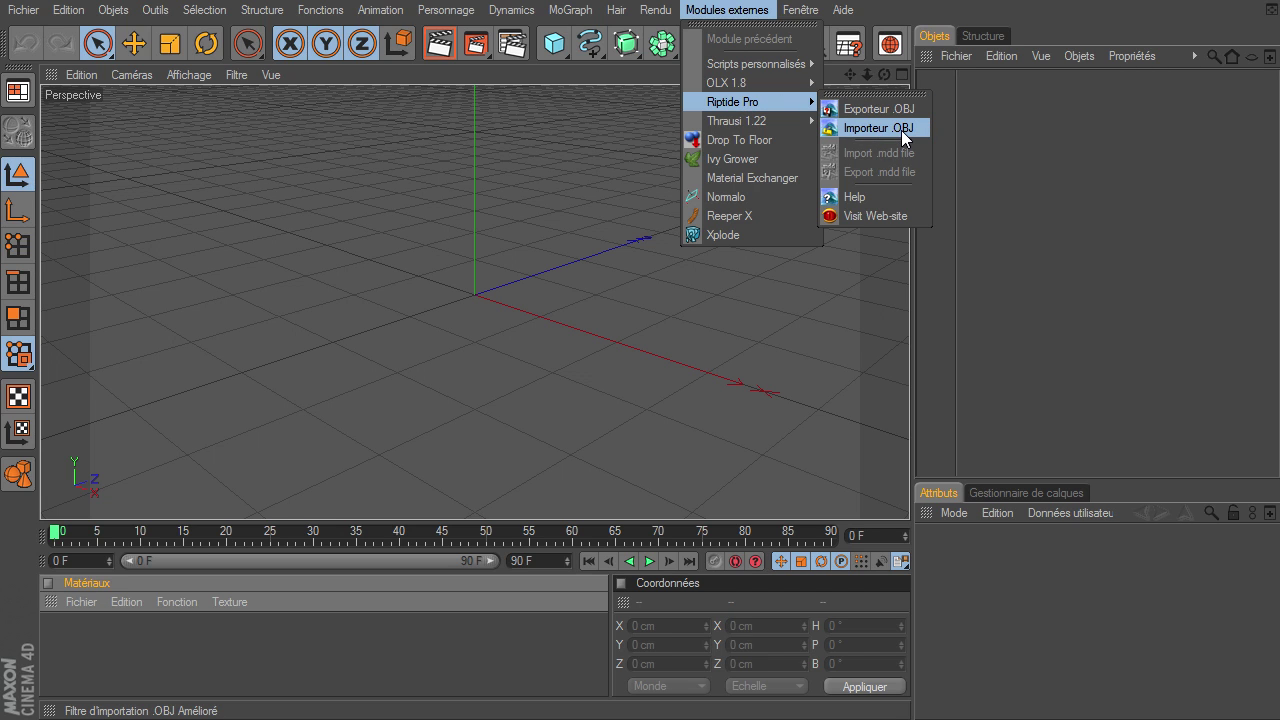
click(936, 305)
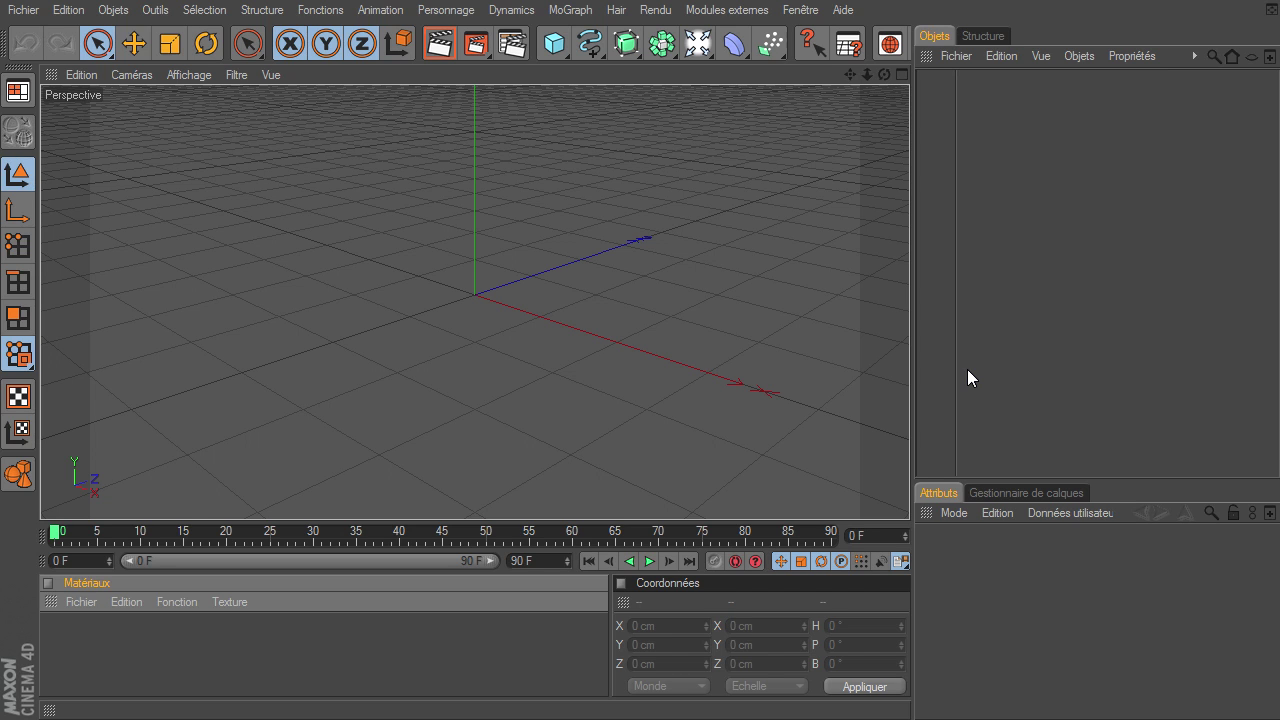
click(1000, 348)
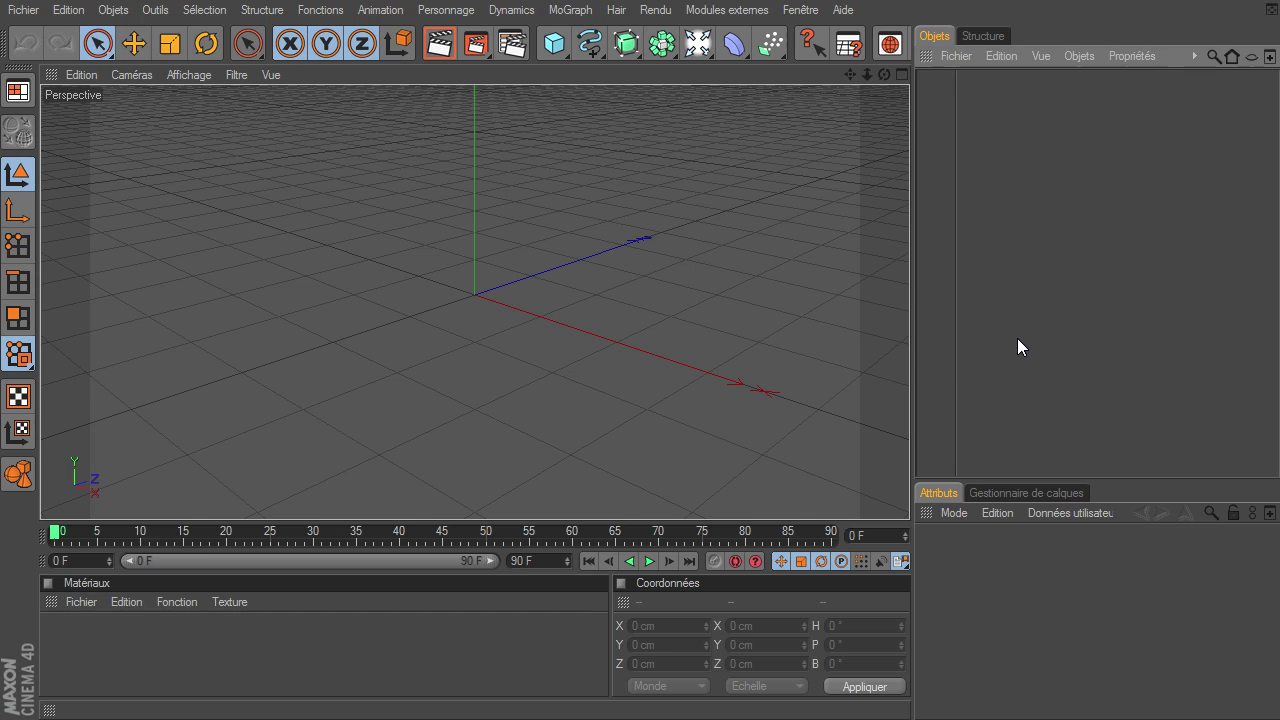